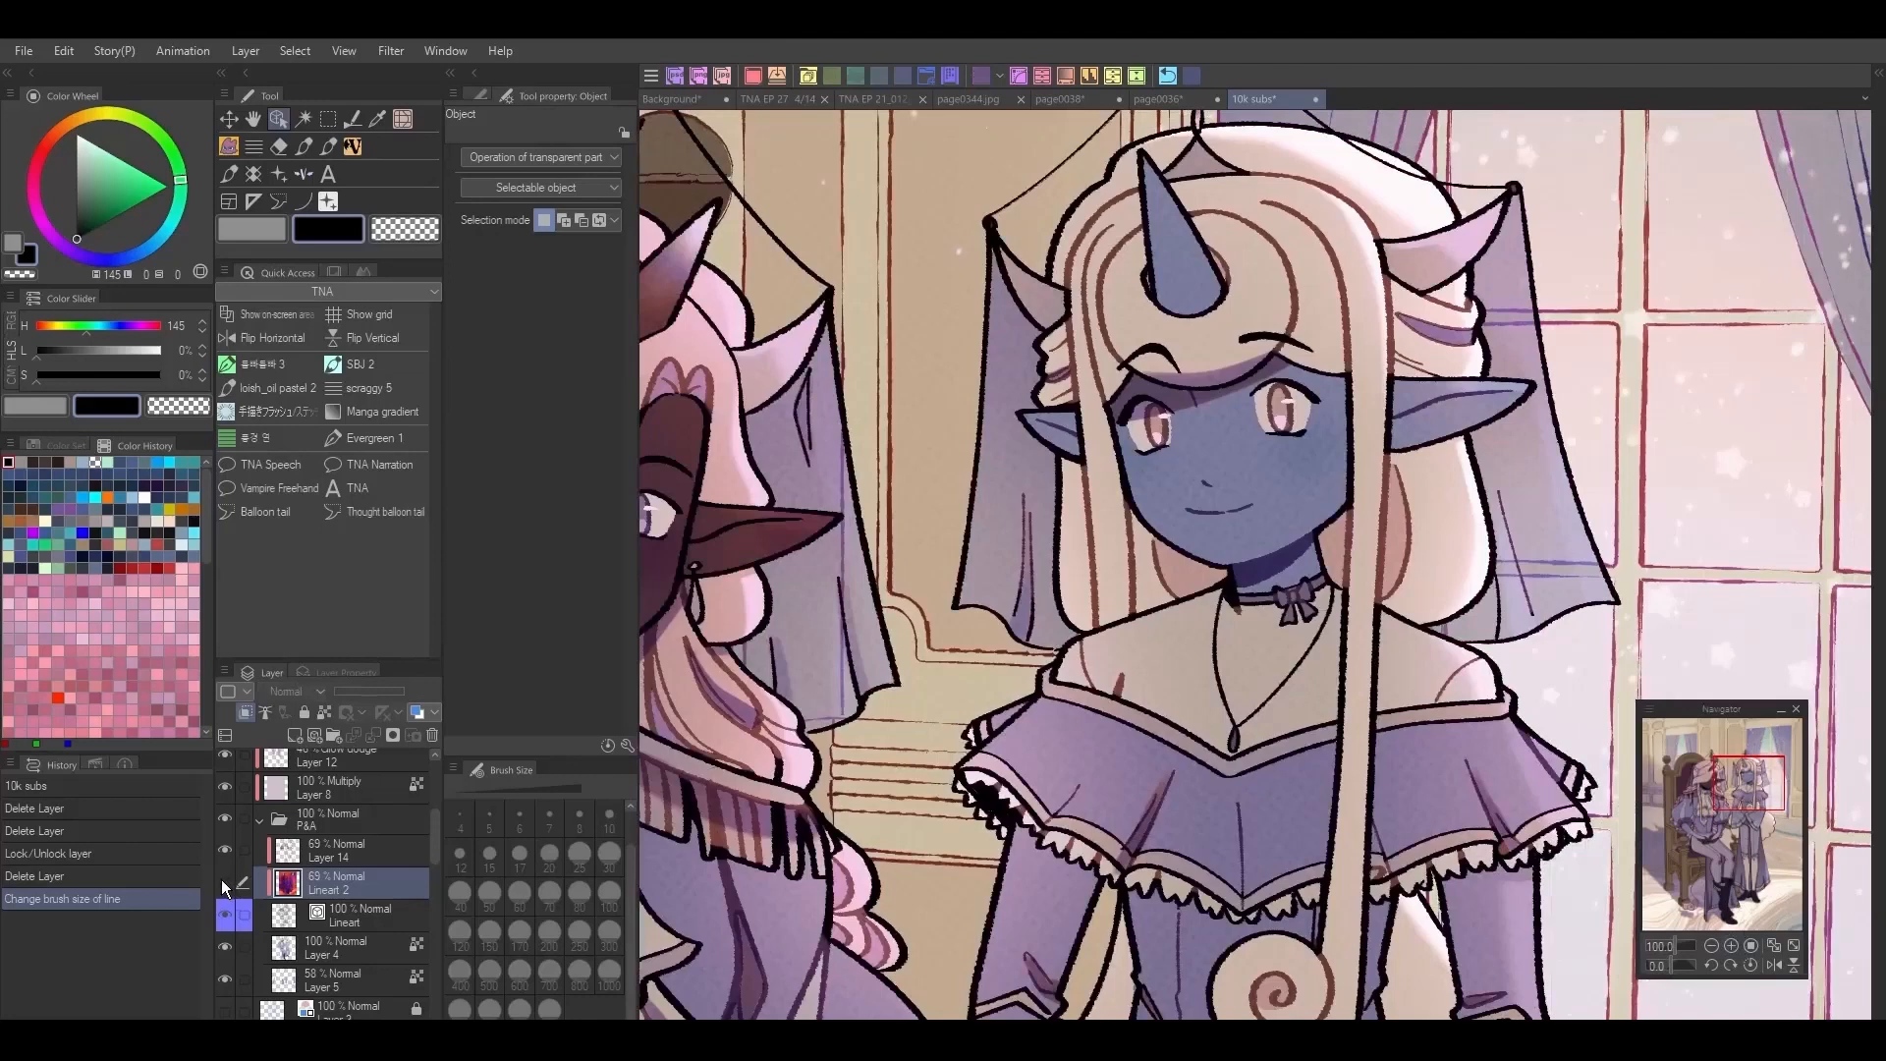
Step: Compare the illustration's character lines by toggling the visibility of Layer 14 in the P&A folder
{"action": "left_click", "coordinate": [227, 850]}
{"action": "left_click", "coordinate": [227, 850]}
{"action": "left_click", "coordinate": [227, 851]}
{"action": "left_click", "coordinate": [1711, 946]}
{"action": "left_click_drag", "start_coordinate": [1756, 817], "coordinate": [1765, 821]}
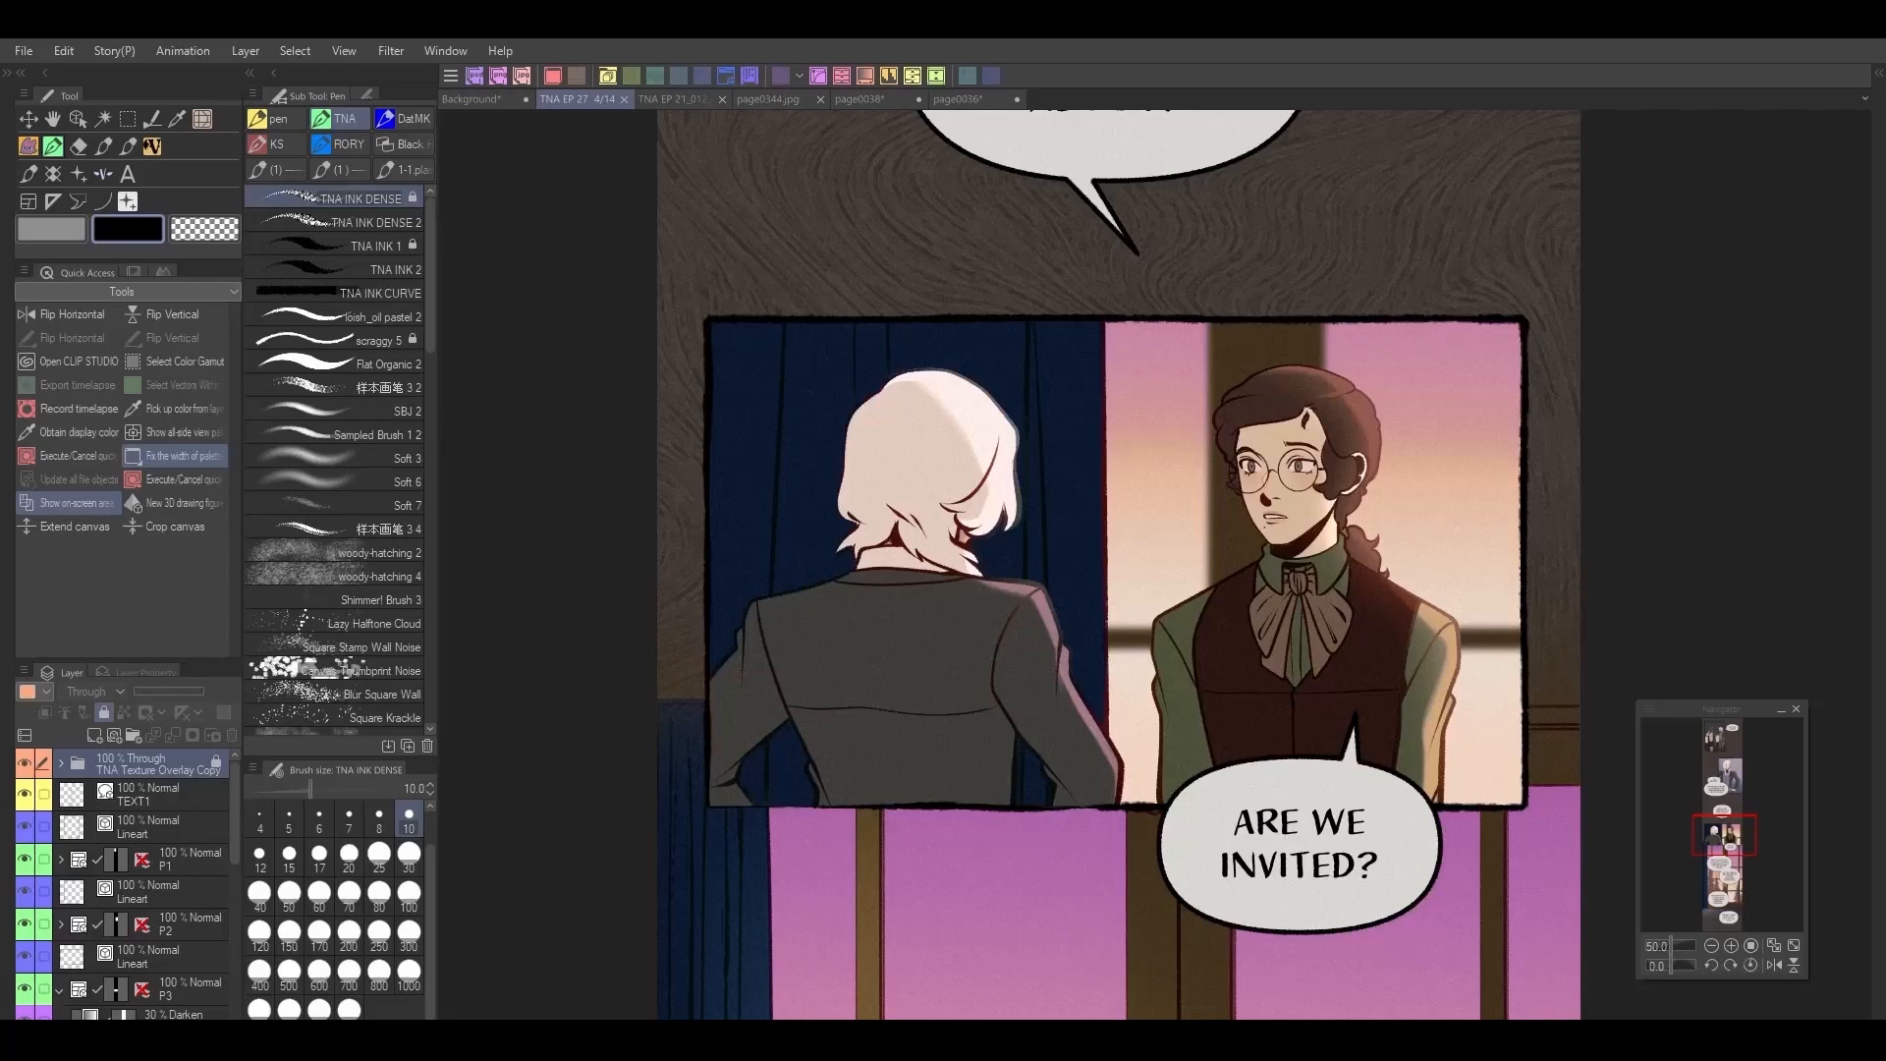
Step: Examine the lineart on the TNA EP 21_012, page0038 and page0344 comic pages
{"action": "left_click", "coordinate": [675, 102]}
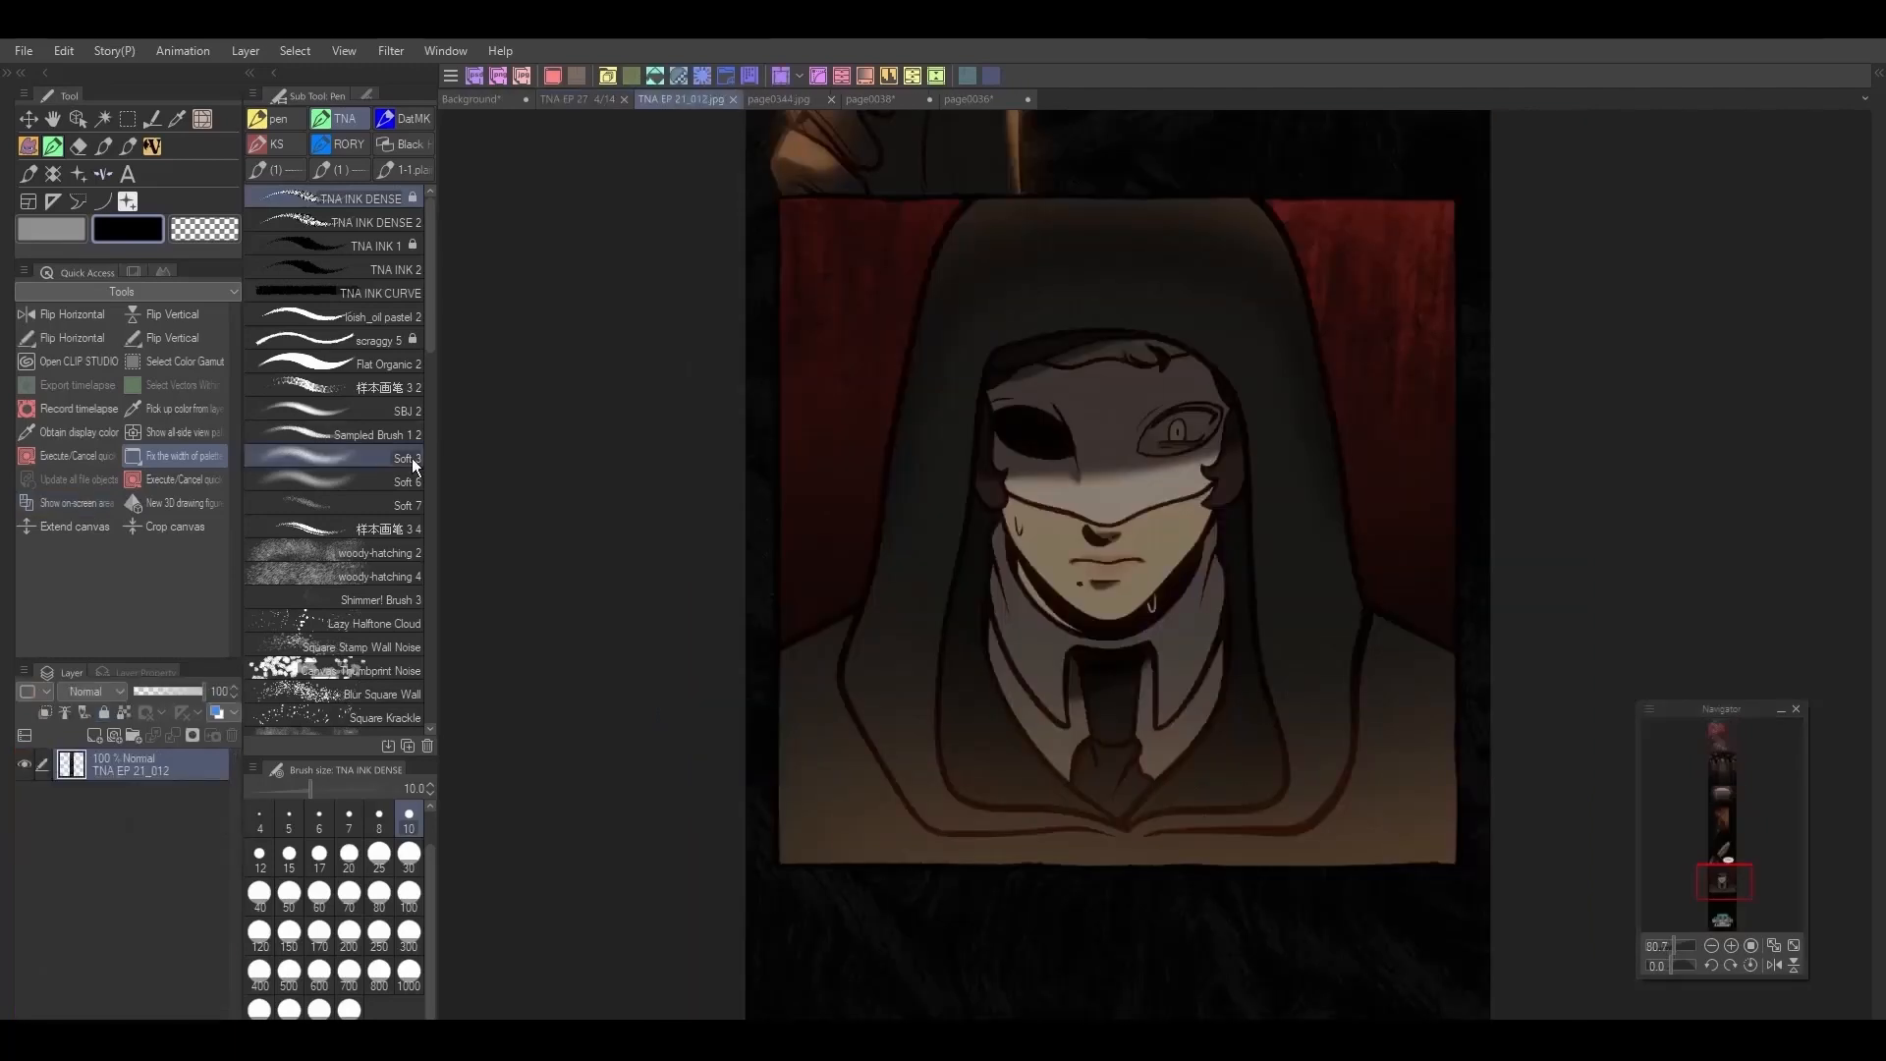
{"action": "left_click_drag", "start_coordinate": [1727, 884], "coordinate": [1738, 834]}
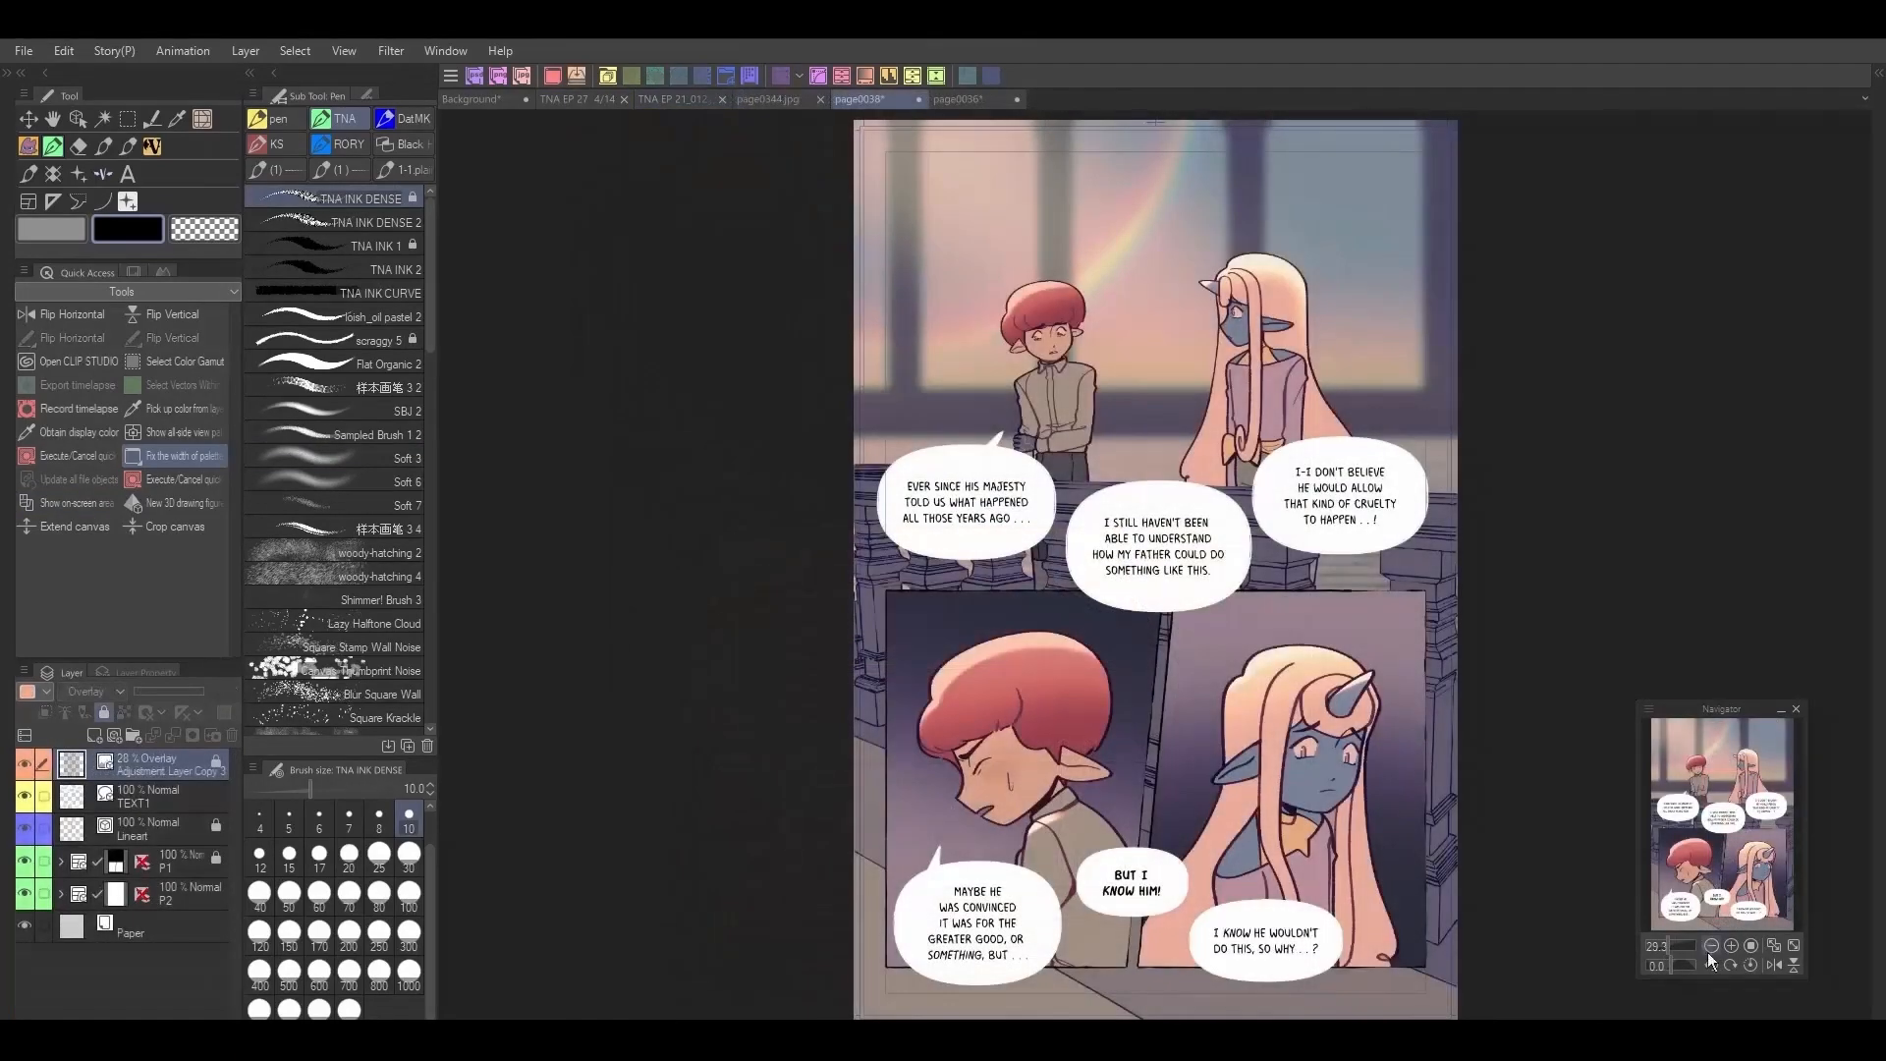
{"action": "mouse_move", "coordinate": [1737, 839]}
{"action": "left_mouse_down"}
{"action": "mouse_move", "coordinate": [1734, 884]}
{"action": "mouse_move", "coordinate": [1739, 837]}
{"action": "left_mouse_up"}
{"action": "left_click", "coordinate": [1731, 944]}
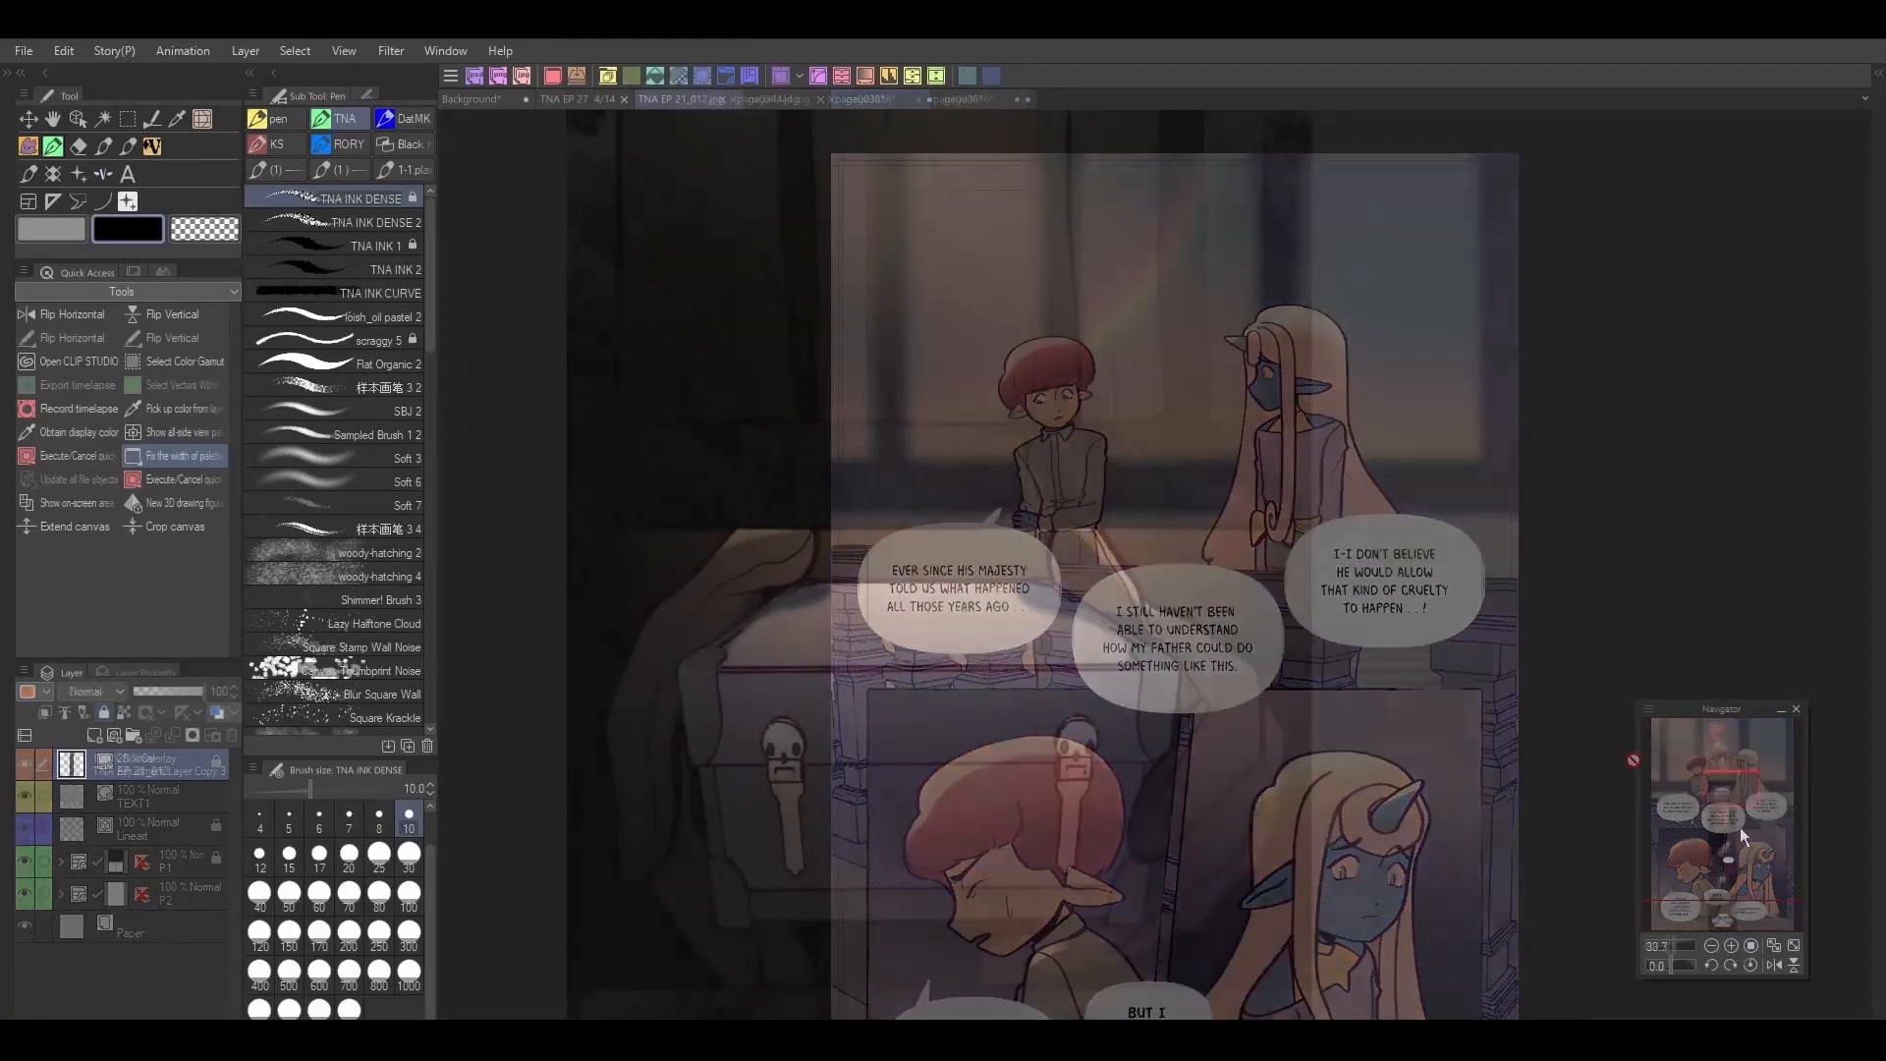
{"action": "mouse_move", "coordinate": [1748, 801]}
{"action": "left_mouse_down"}
{"action": "mouse_move", "coordinate": [1744, 776]}
{"action": "mouse_move", "coordinate": [1743, 858]}
{"action": "mouse_move", "coordinate": [1746, 819]}
{"action": "left_mouse_up"}
{"action": "left_click", "coordinate": [784, 99]}
{"action": "left_click", "coordinate": [1733, 945]}
{"action": "left_click", "coordinate": [1733, 945]}
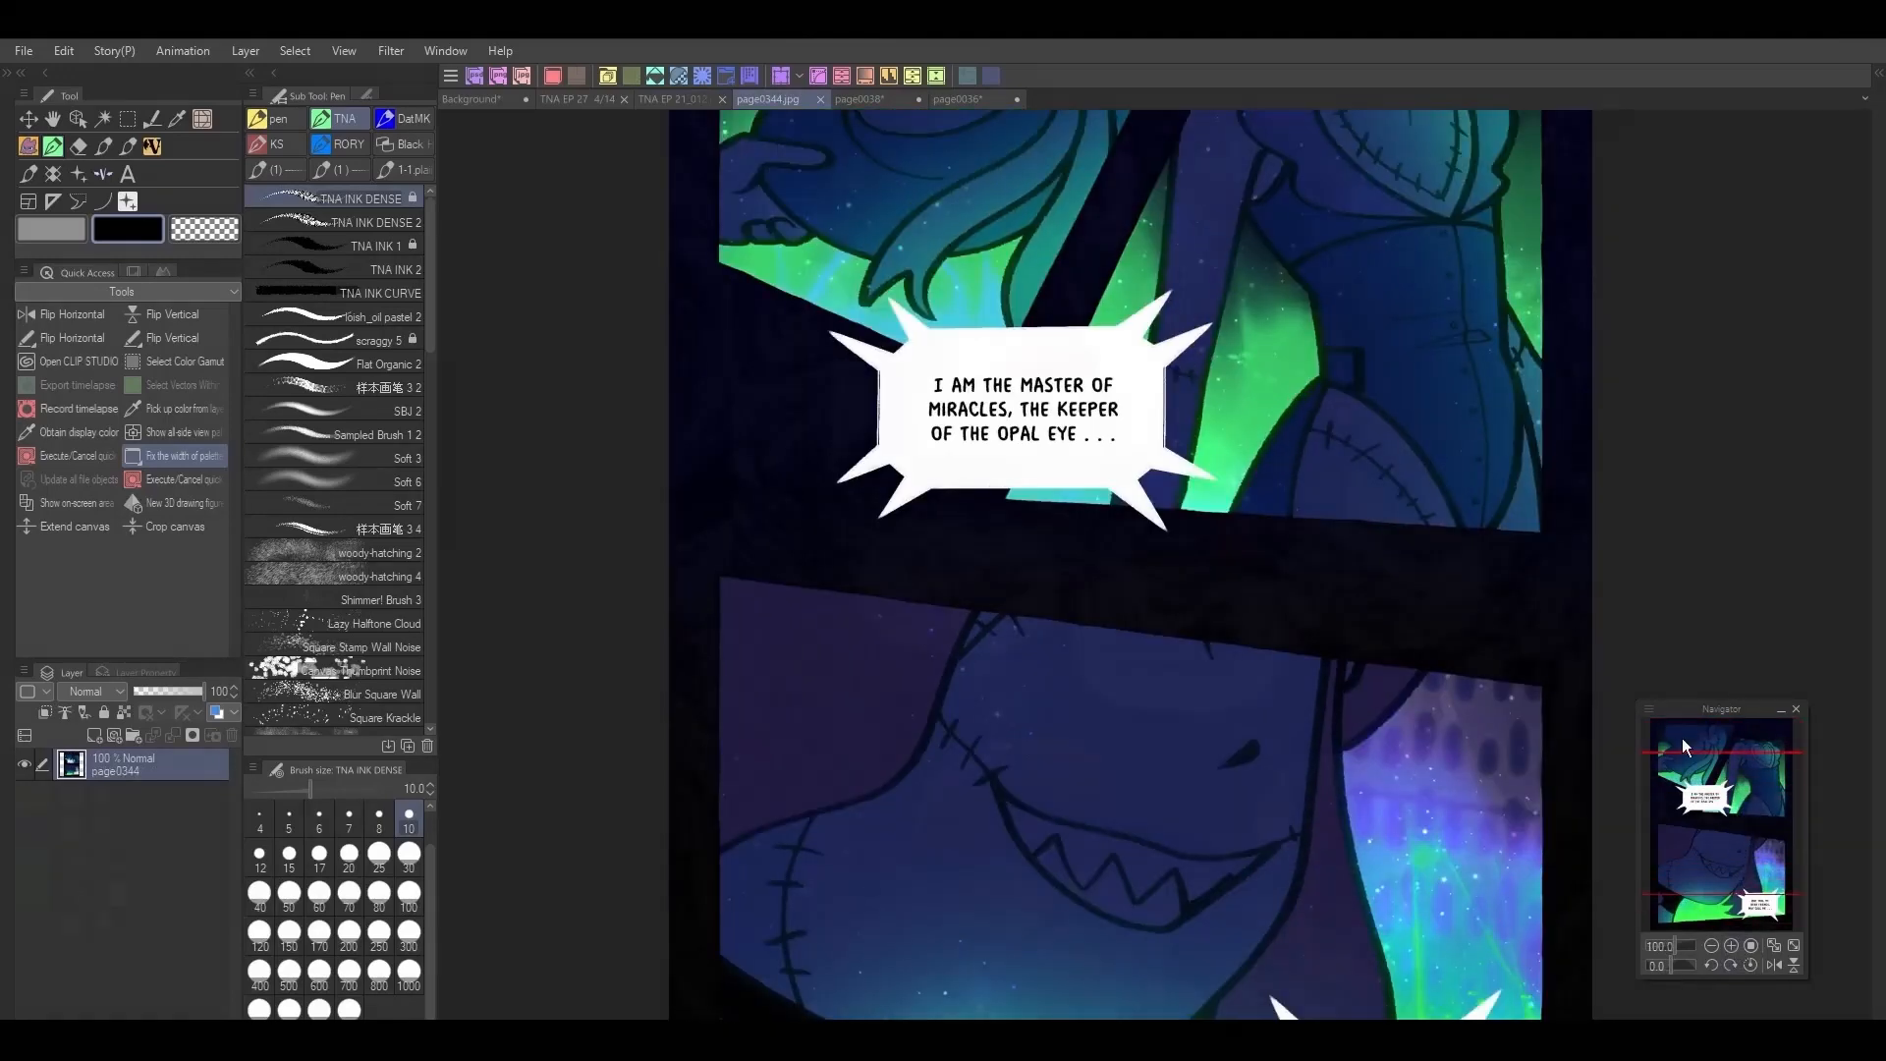
Step: Compare the lineart of the two-character panel in TNA EP 27 with the TNA EP 21_012 page
{"action": "left_click", "coordinate": [889, 101]}
{"action": "left_click", "coordinate": [677, 99]}
{"action": "left_click", "coordinate": [603, 100]}
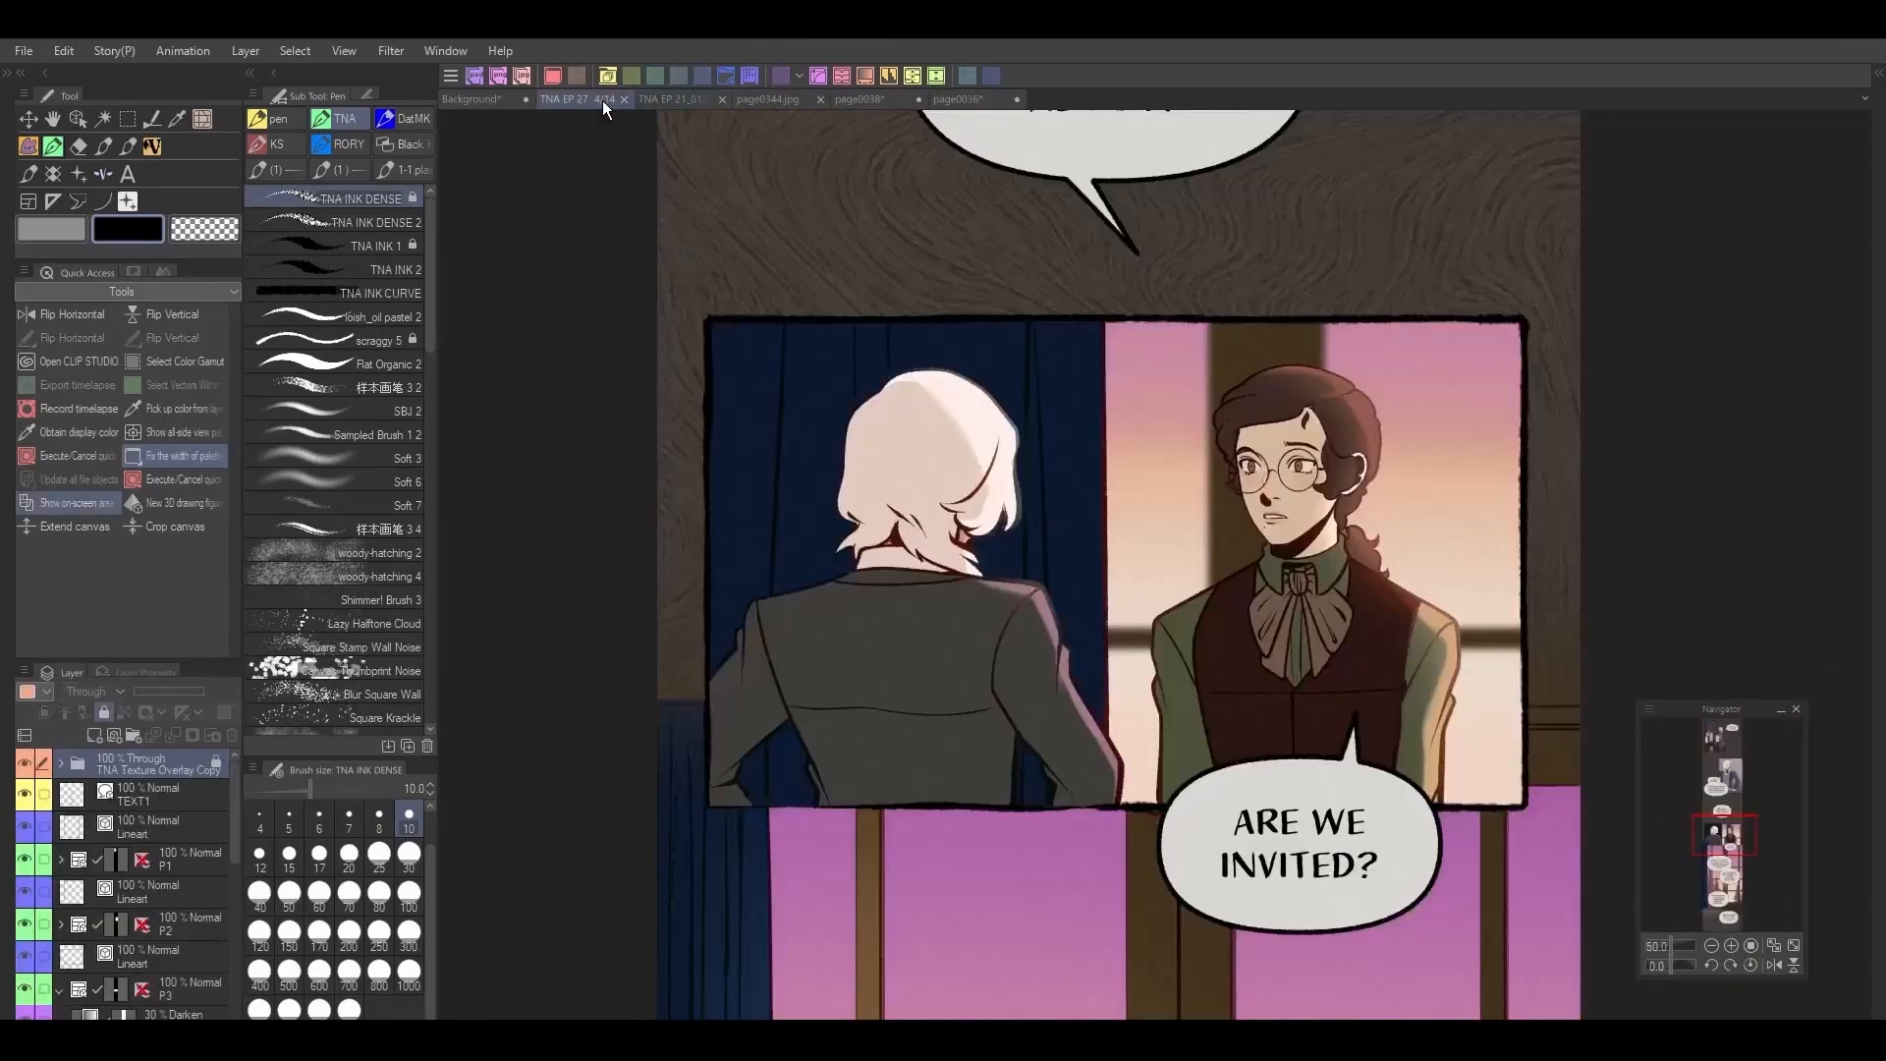
{"action": "mouse_move", "coordinate": [1741, 843]}
{"action": "left_mouse_down"}
{"action": "mouse_move", "coordinate": [1736, 915]}
{"action": "mouse_move", "coordinate": [1722, 834]}
{"action": "left_mouse_up"}
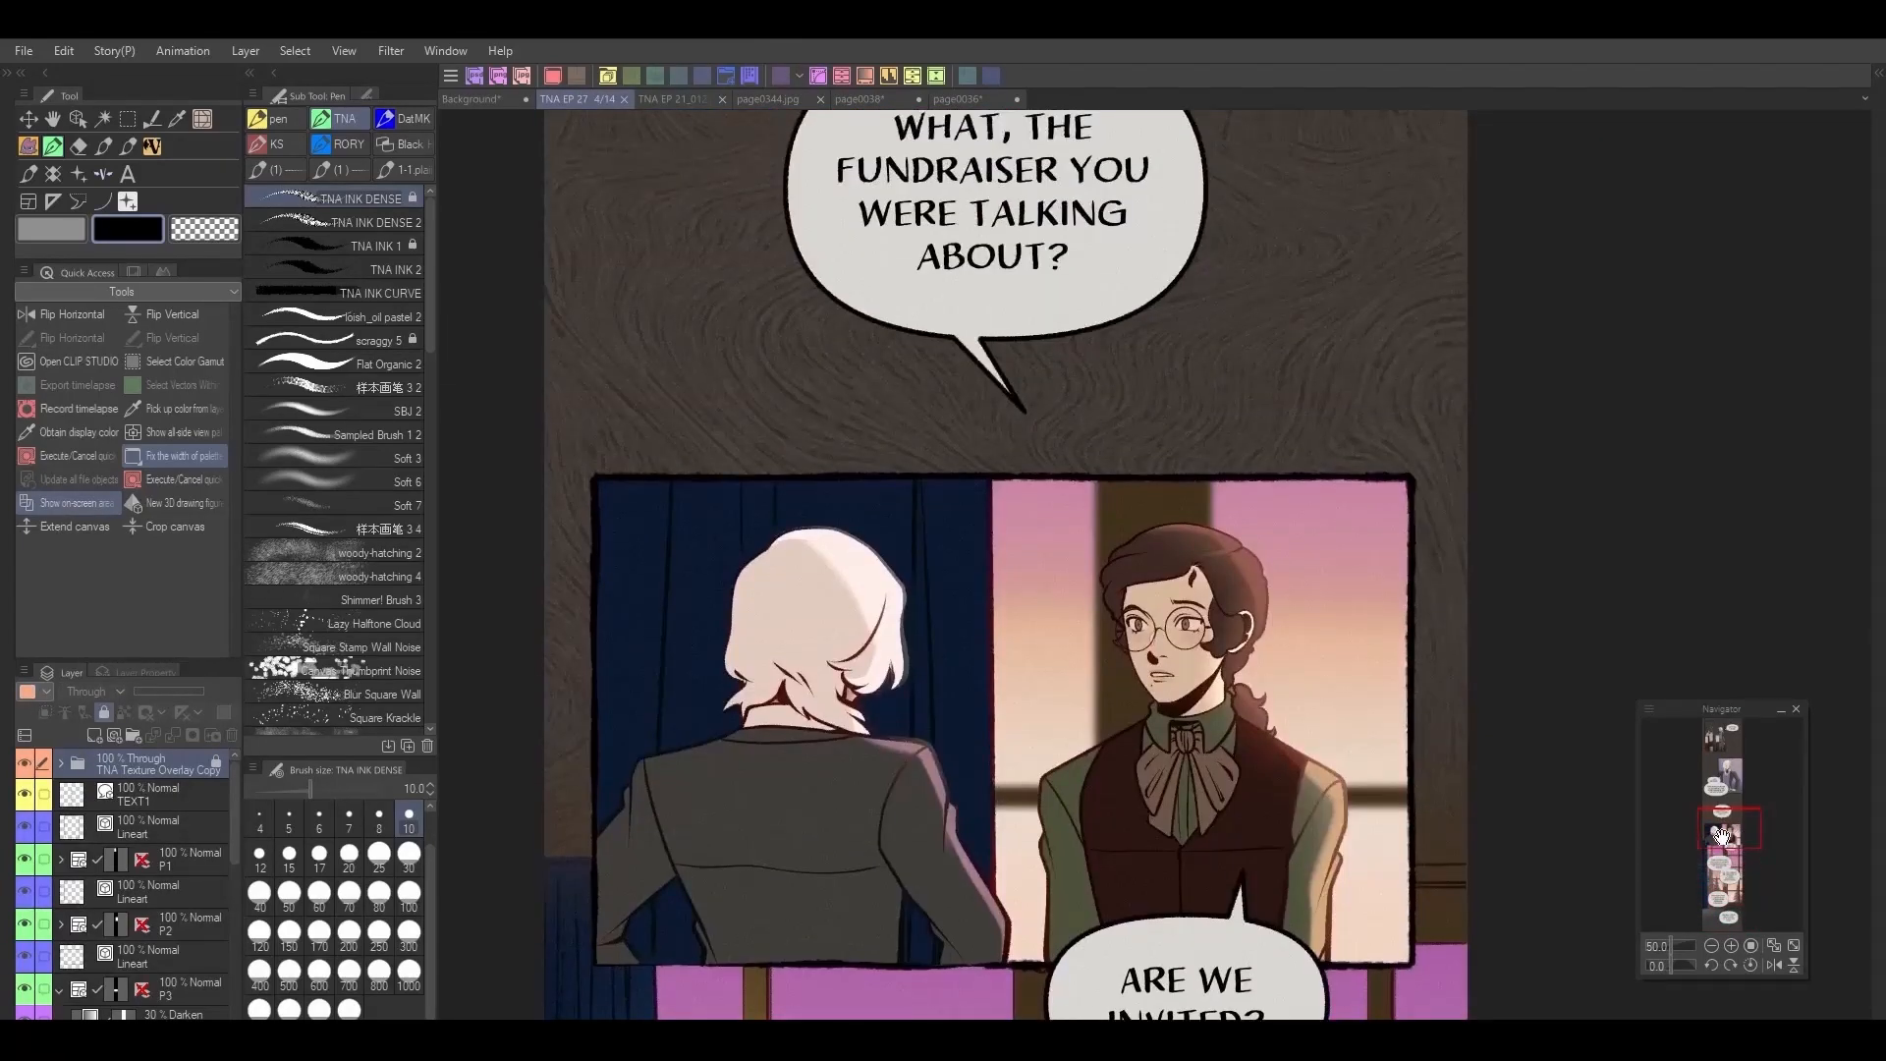
{"action": "left_click", "coordinate": [678, 100]}
{"action": "left_click_drag", "start_coordinate": [1744, 768], "coordinate": [1737, 837]}
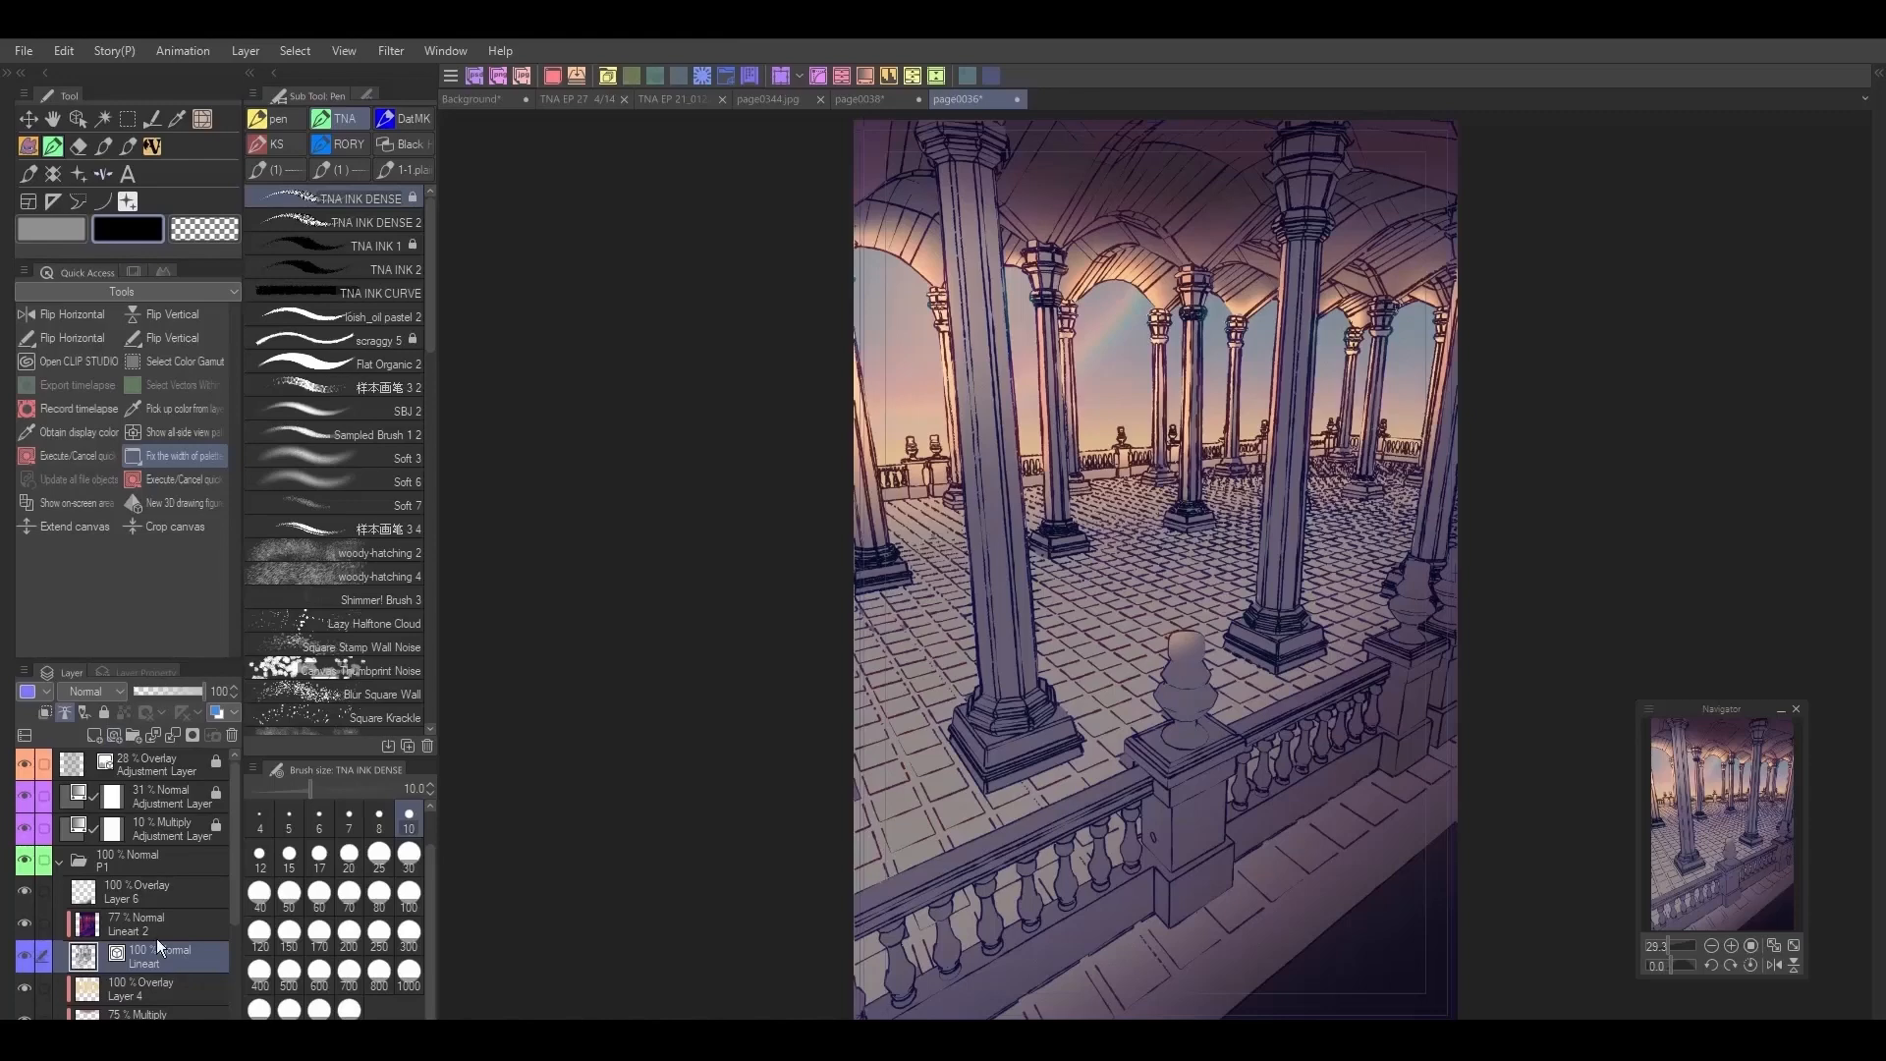
Step: Lock the Lineart 2 layer and select individual vector lines around the columns and railing on the Lineart layer
{"action": "left_click", "coordinate": [80, 147]}
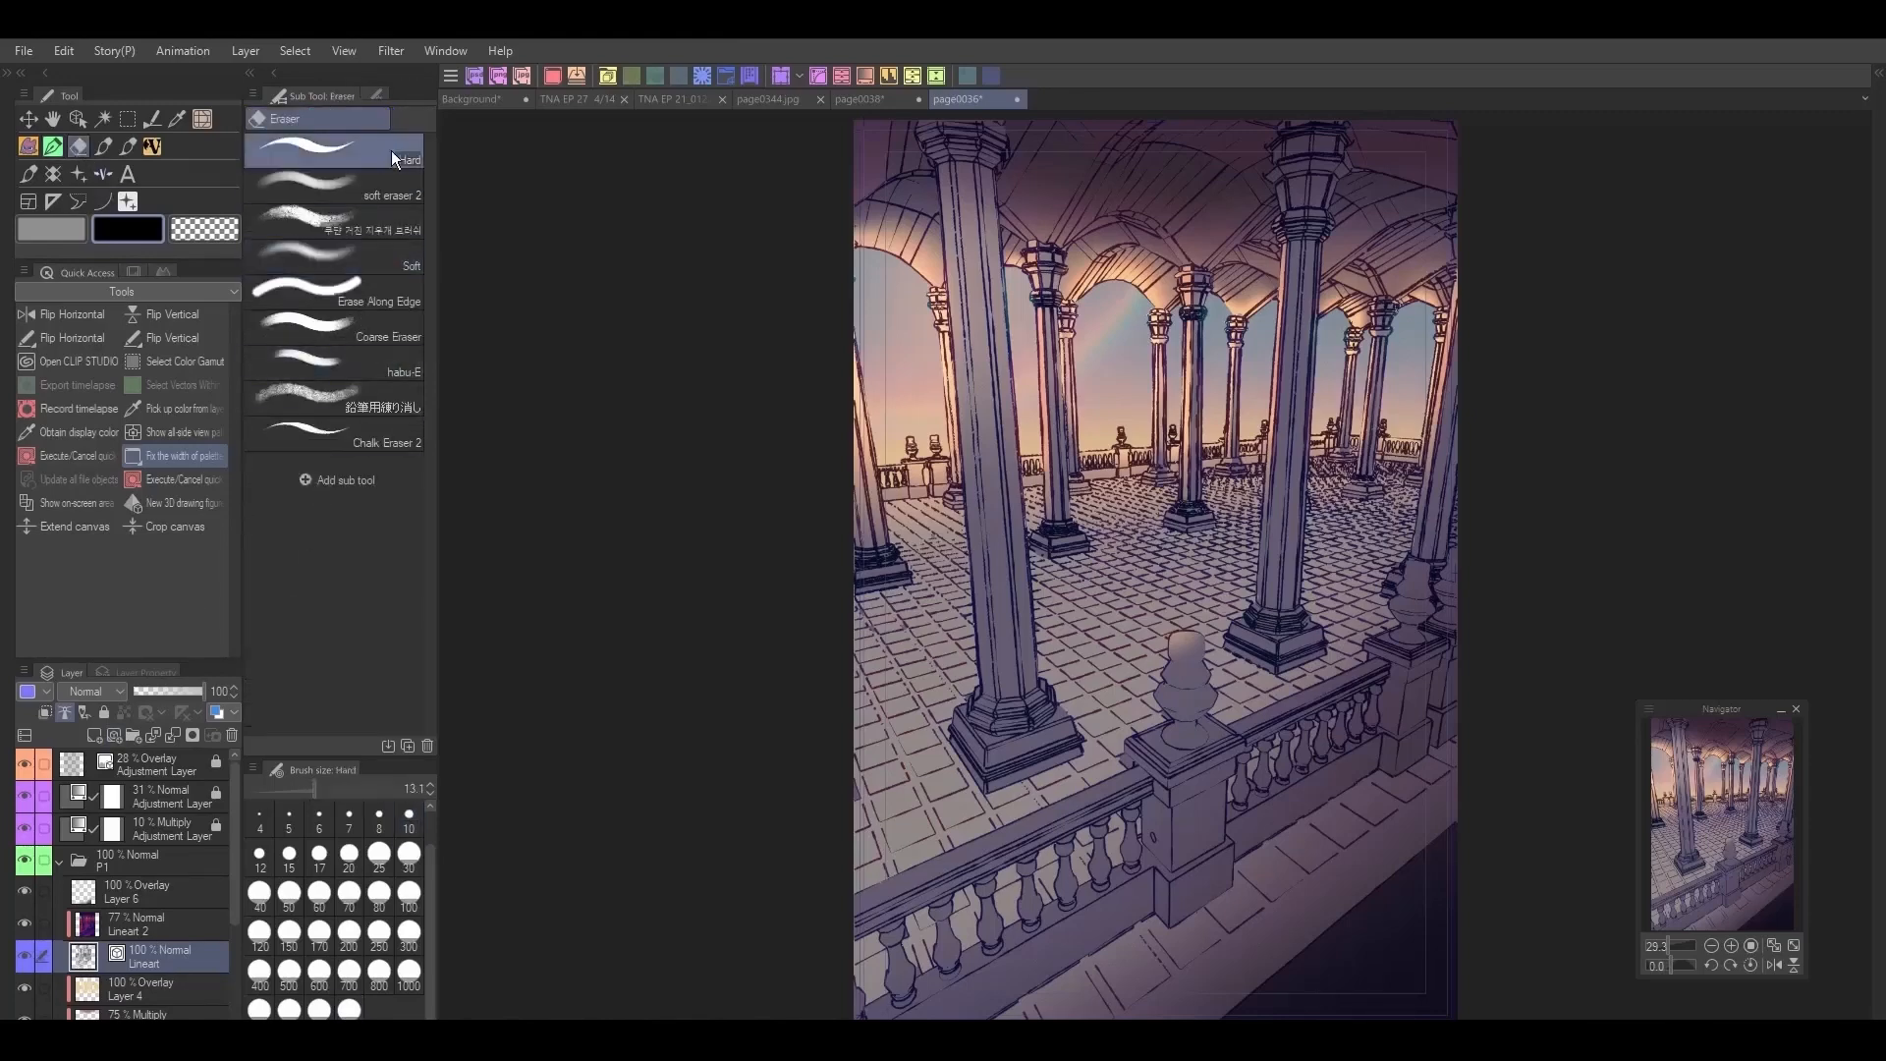
{"action": "left_click", "coordinate": [74, 124]}
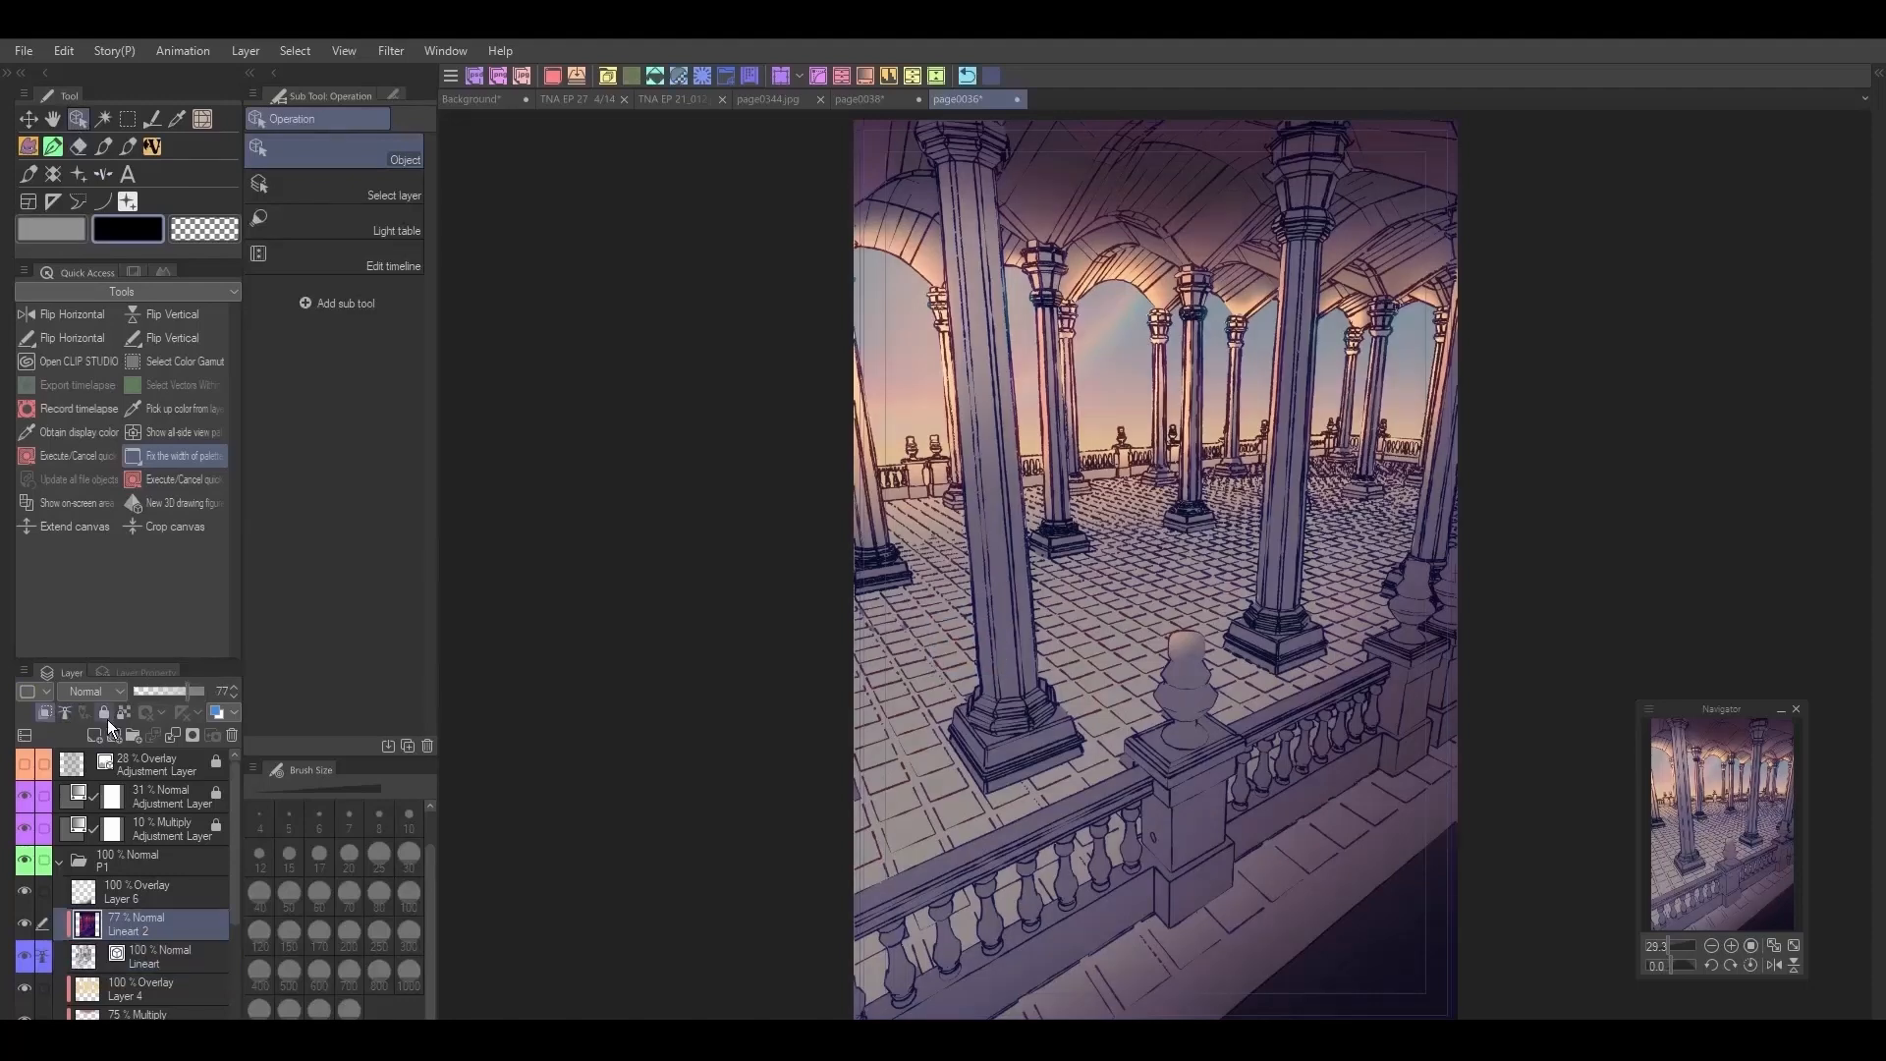
{"action": "left_click", "coordinate": [104, 713]}
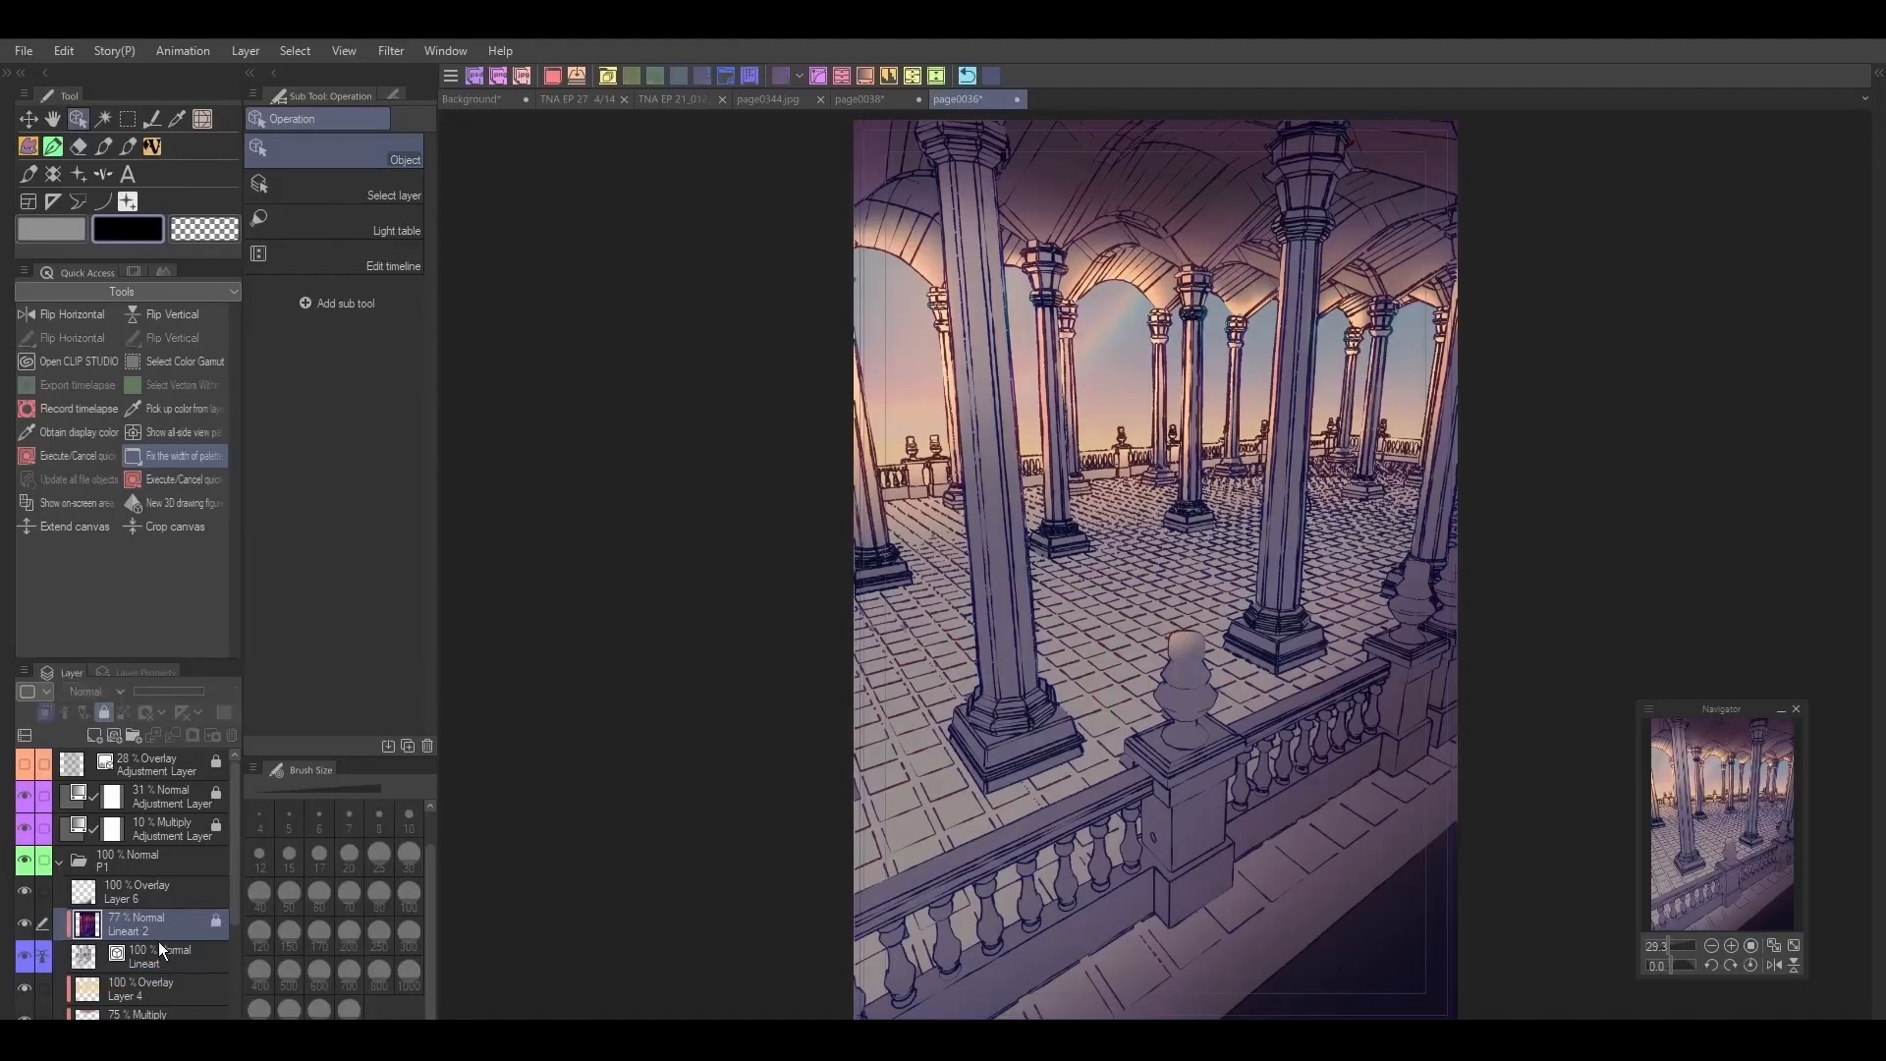
{"action": "left_click", "coordinate": [162, 949]}
{"action": "left_click_drag", "start_coordinate": [1091, 690], "coordinate": [1182, 737]}
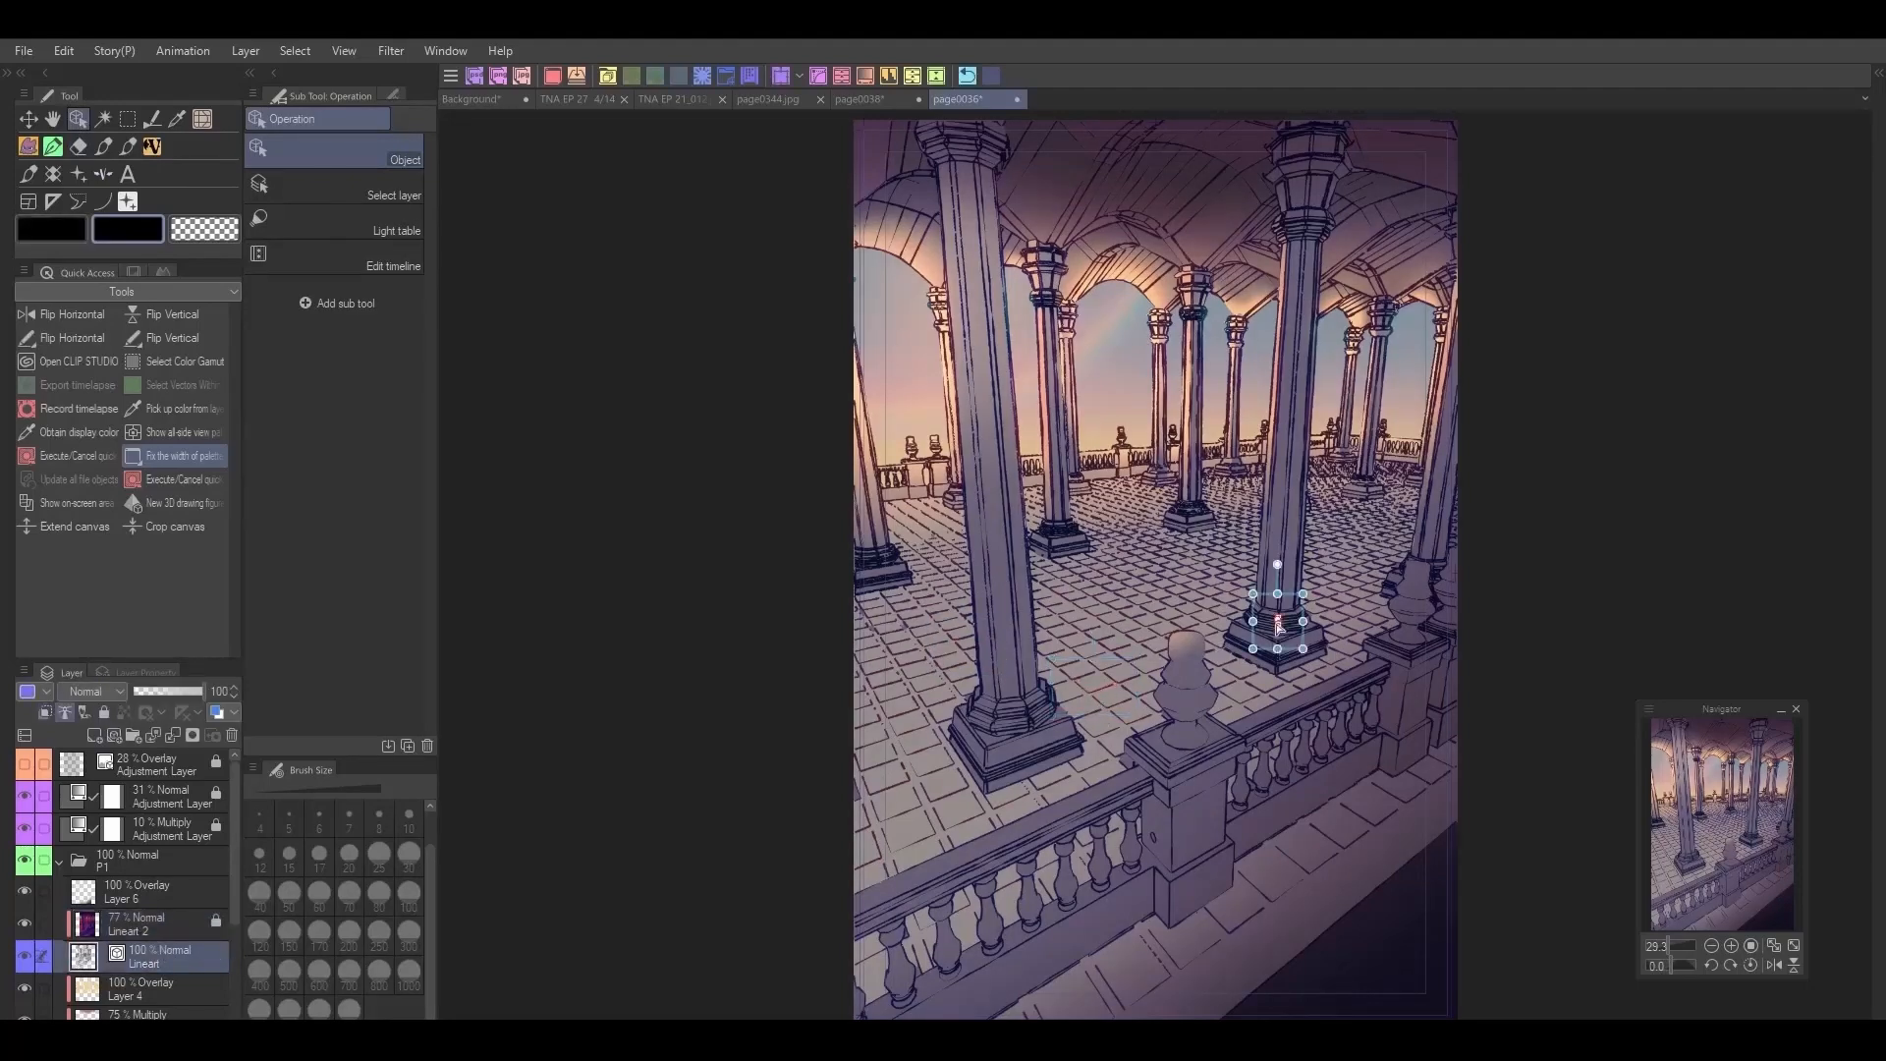
{"action": "left_click", "coordinate": [1033, 815]}
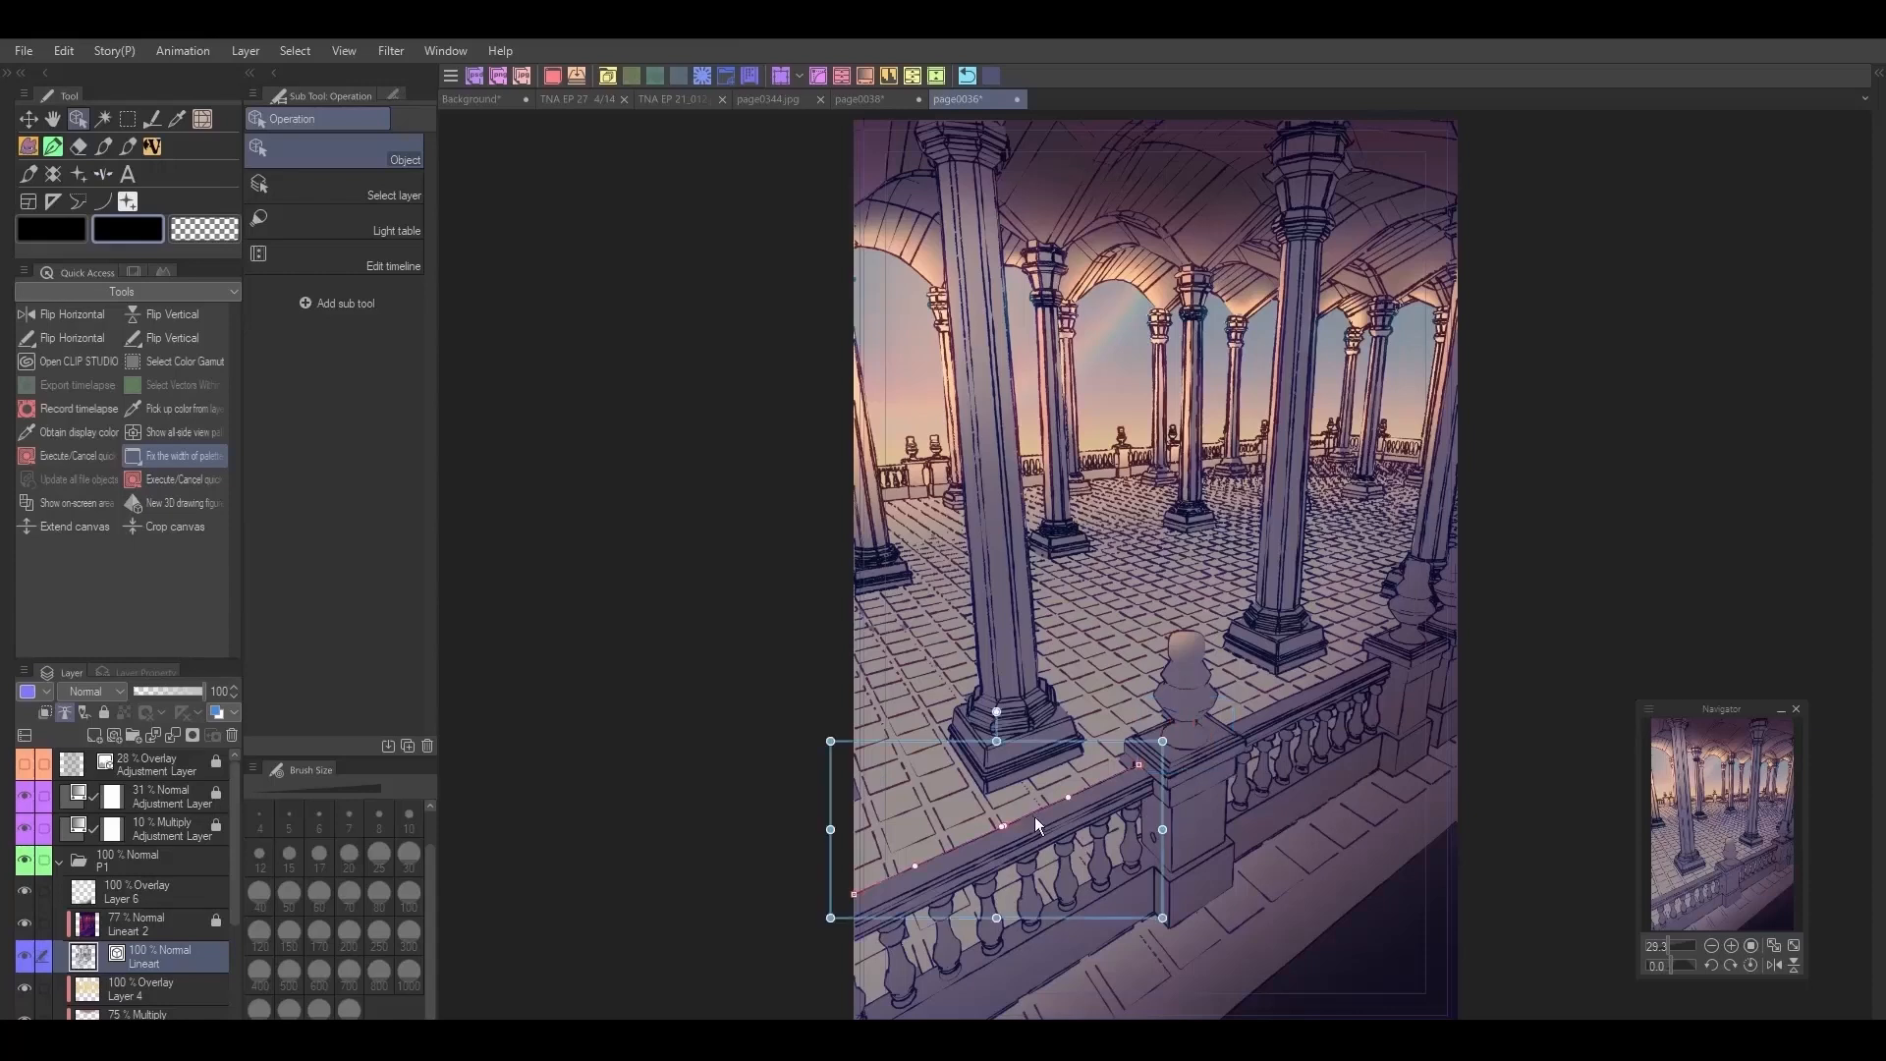
{"action": "left_click", "coordinate": [1350, 688]}
{"action": "left_click_drag", "start_coordinate": [1351, 688], "coordinate": [1458, 556]}
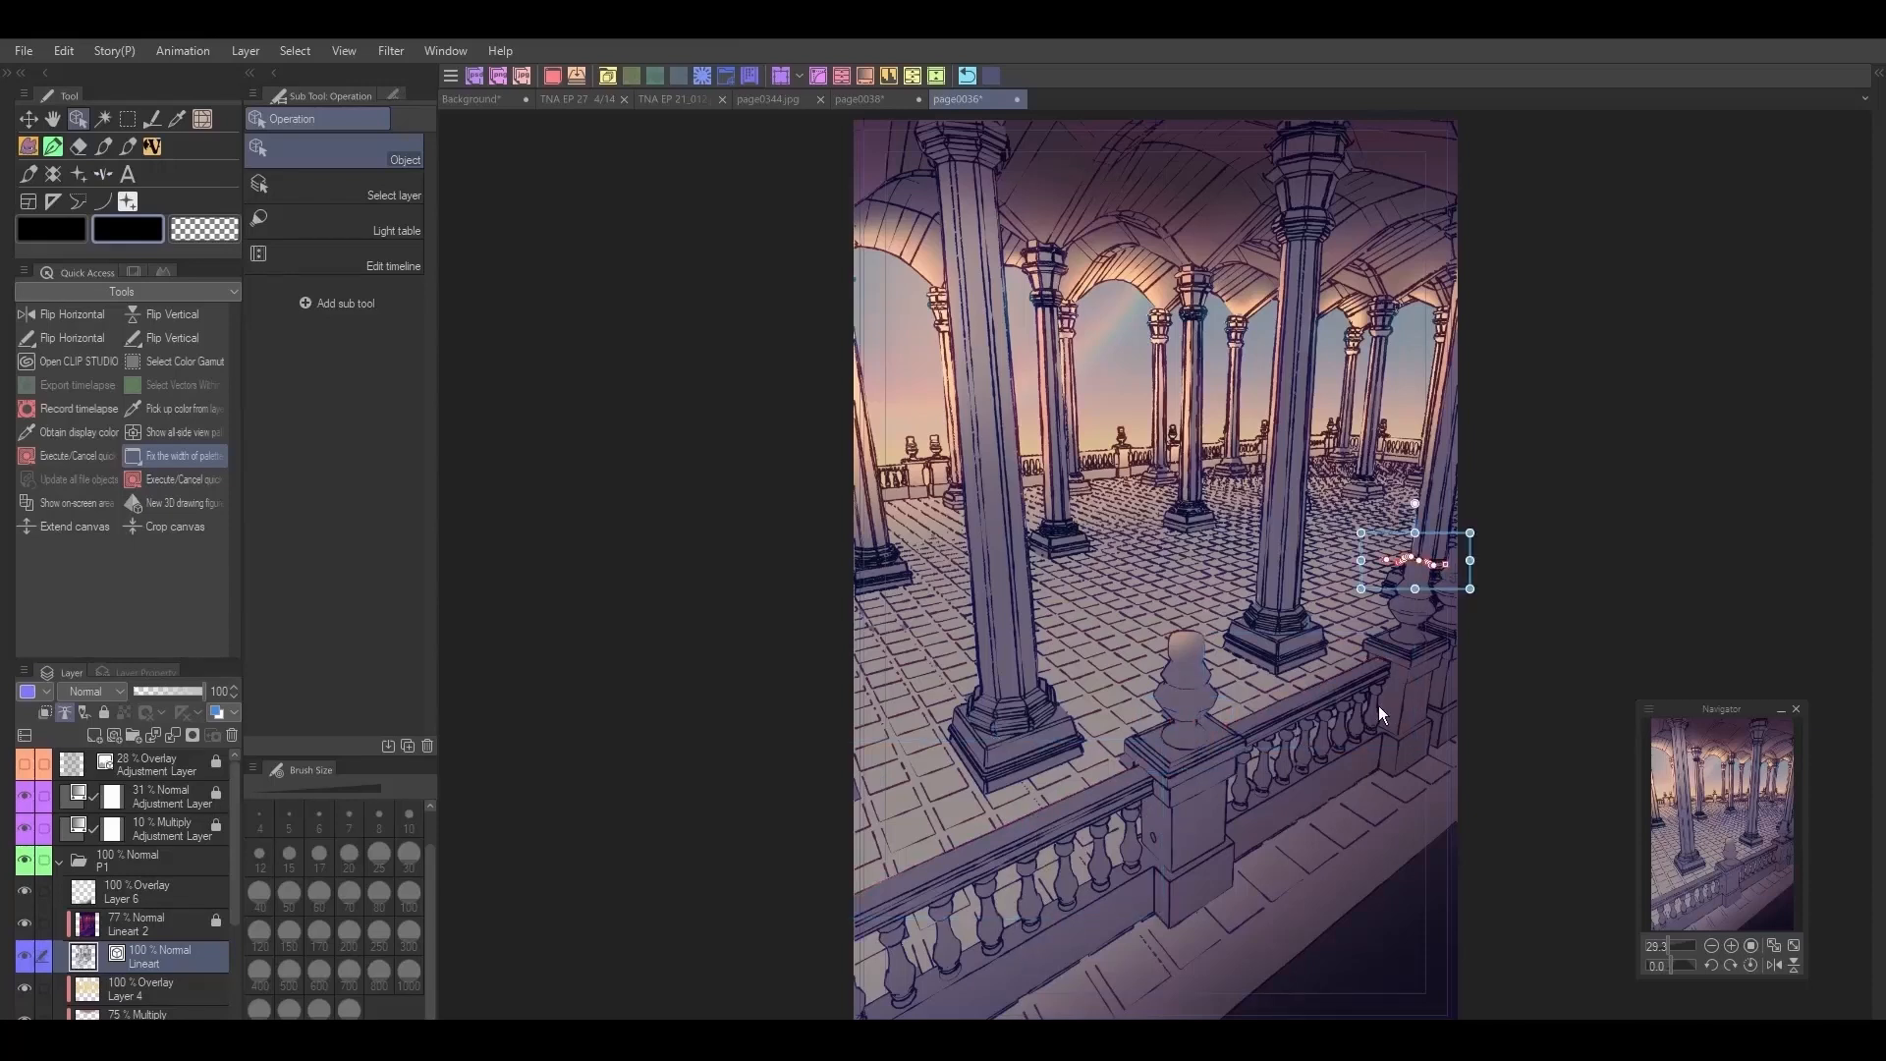
Step: Try erasing vector lines on the columns and floor with the Hard eraser, undoing each erasure
{"action": "left_click", "coordinate": [79, 145]}
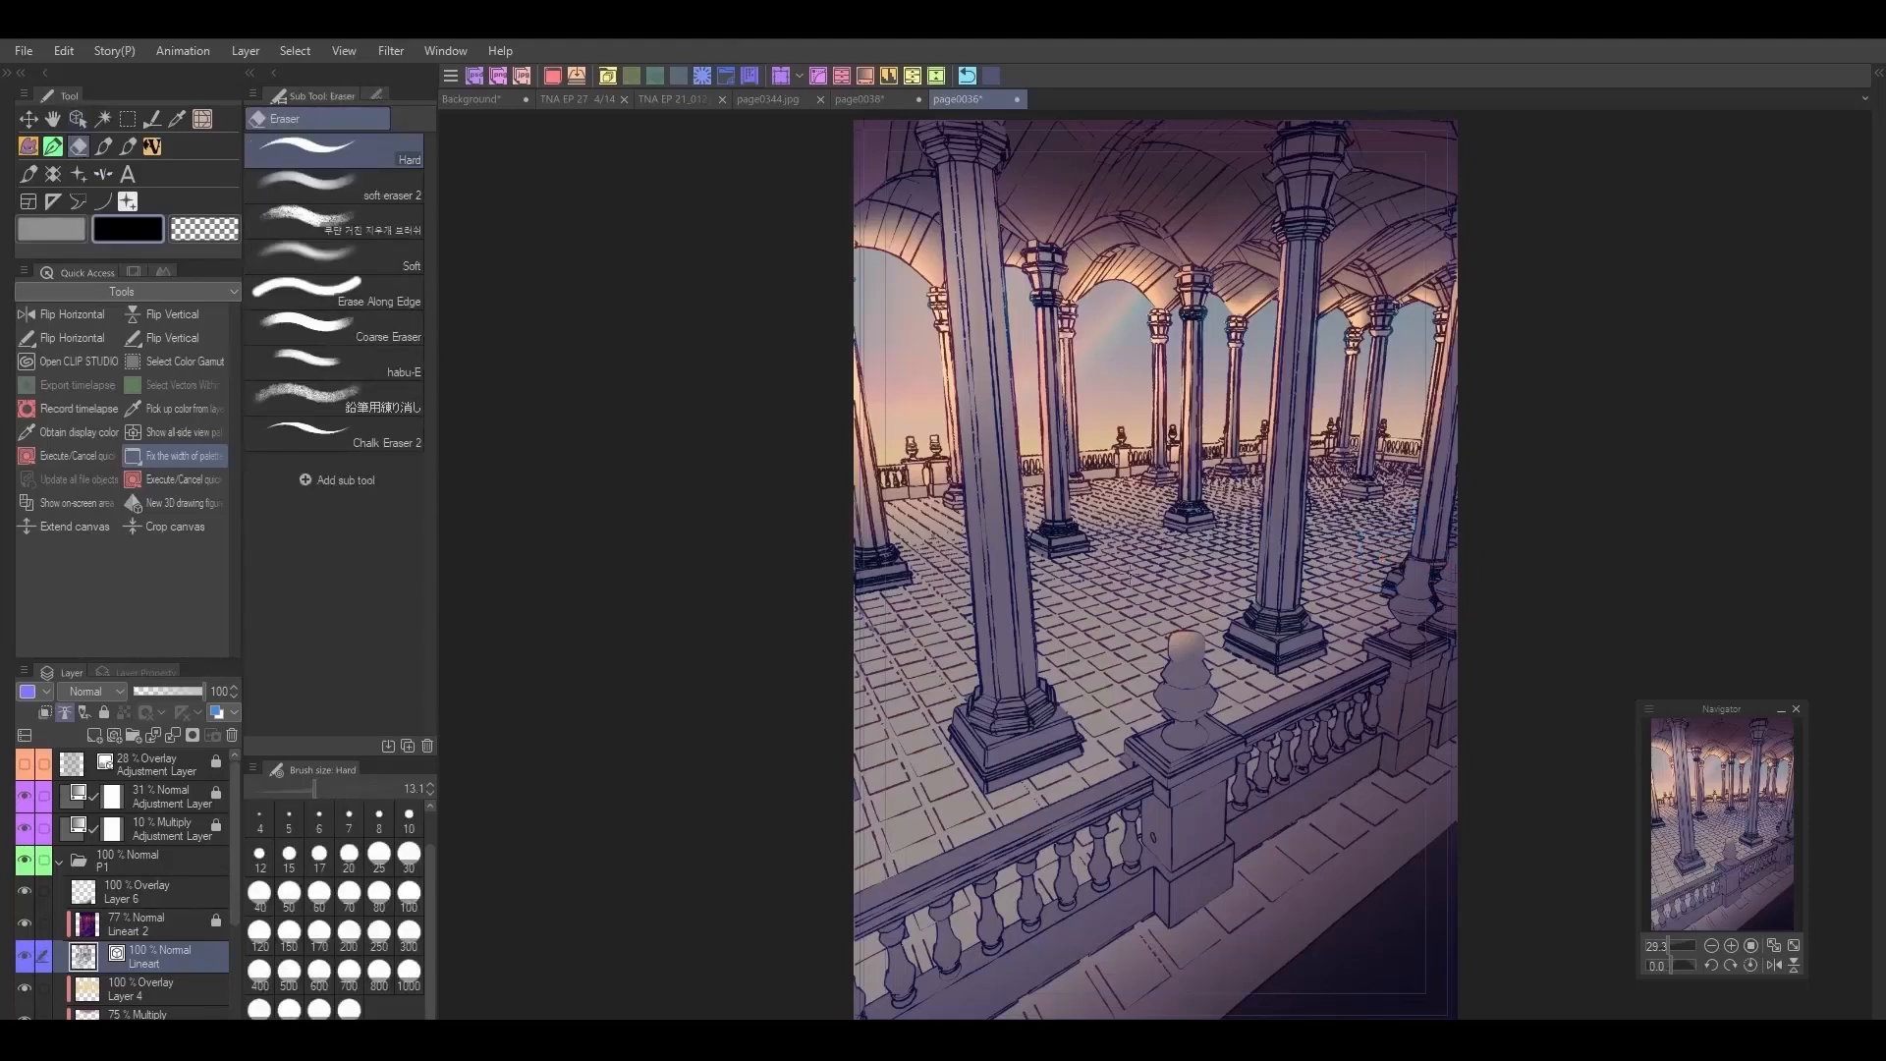
{"action": "left_click", "coordinate": [970, 77]}
{"action": "left_click_drag", "start_coordinate": [1021, 414], "coordinate": [964, 432]}
{"action": "left_click", "coordinate": [968, 77]}
{"action": "left_click_drag", "start_coordinate": [1295, 245], "coordinate": [1297, 601]}
{"action": "left_click", "coordinate": [970, 77]}
{"action": "left_click_drag", "start_coordinate": [1444, 392], "coordinate": [1442, 556]}
{"action": "left_click", "coordinate": [968, 76]}
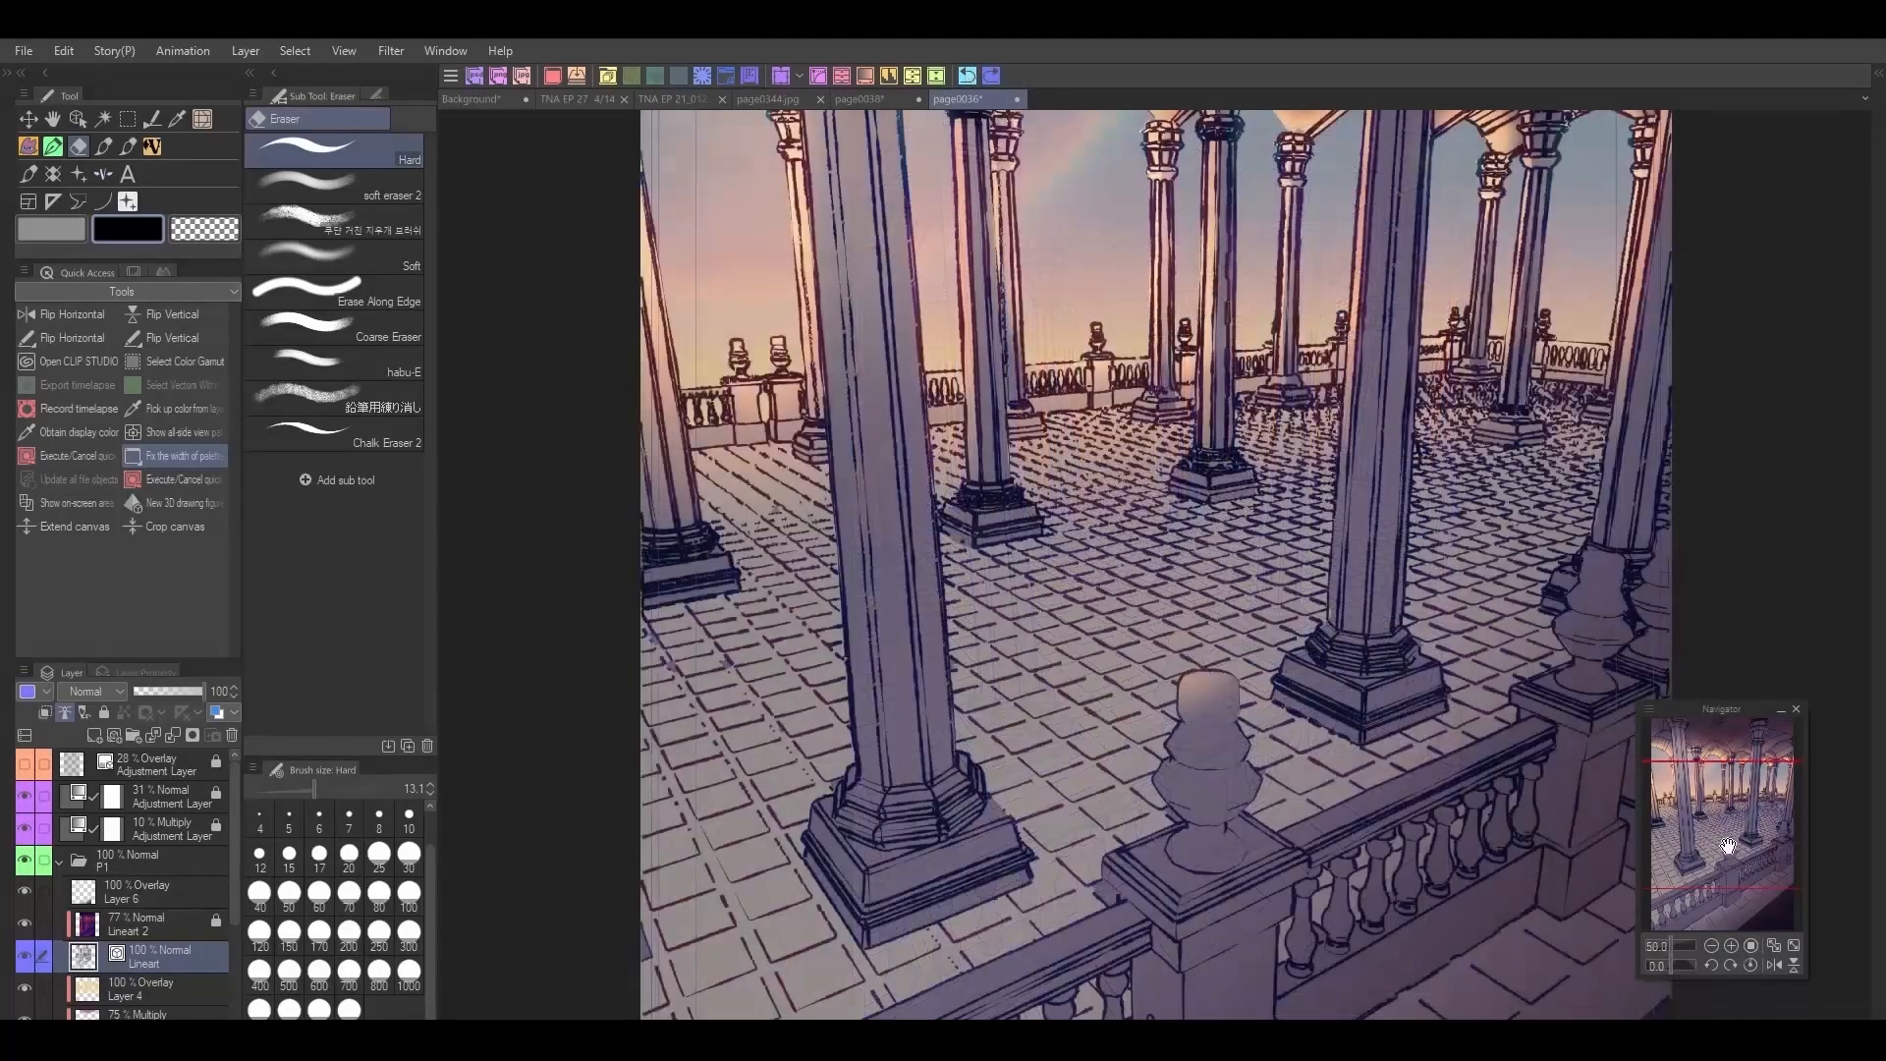
{"action": "left_click_drag", "start_coordinate": [1727, 849], "coordinate": [1783, 802]}
{"action": "left_click_drag", "start_coordinate": [1245, 187], "coordinate": [1218, 779]}
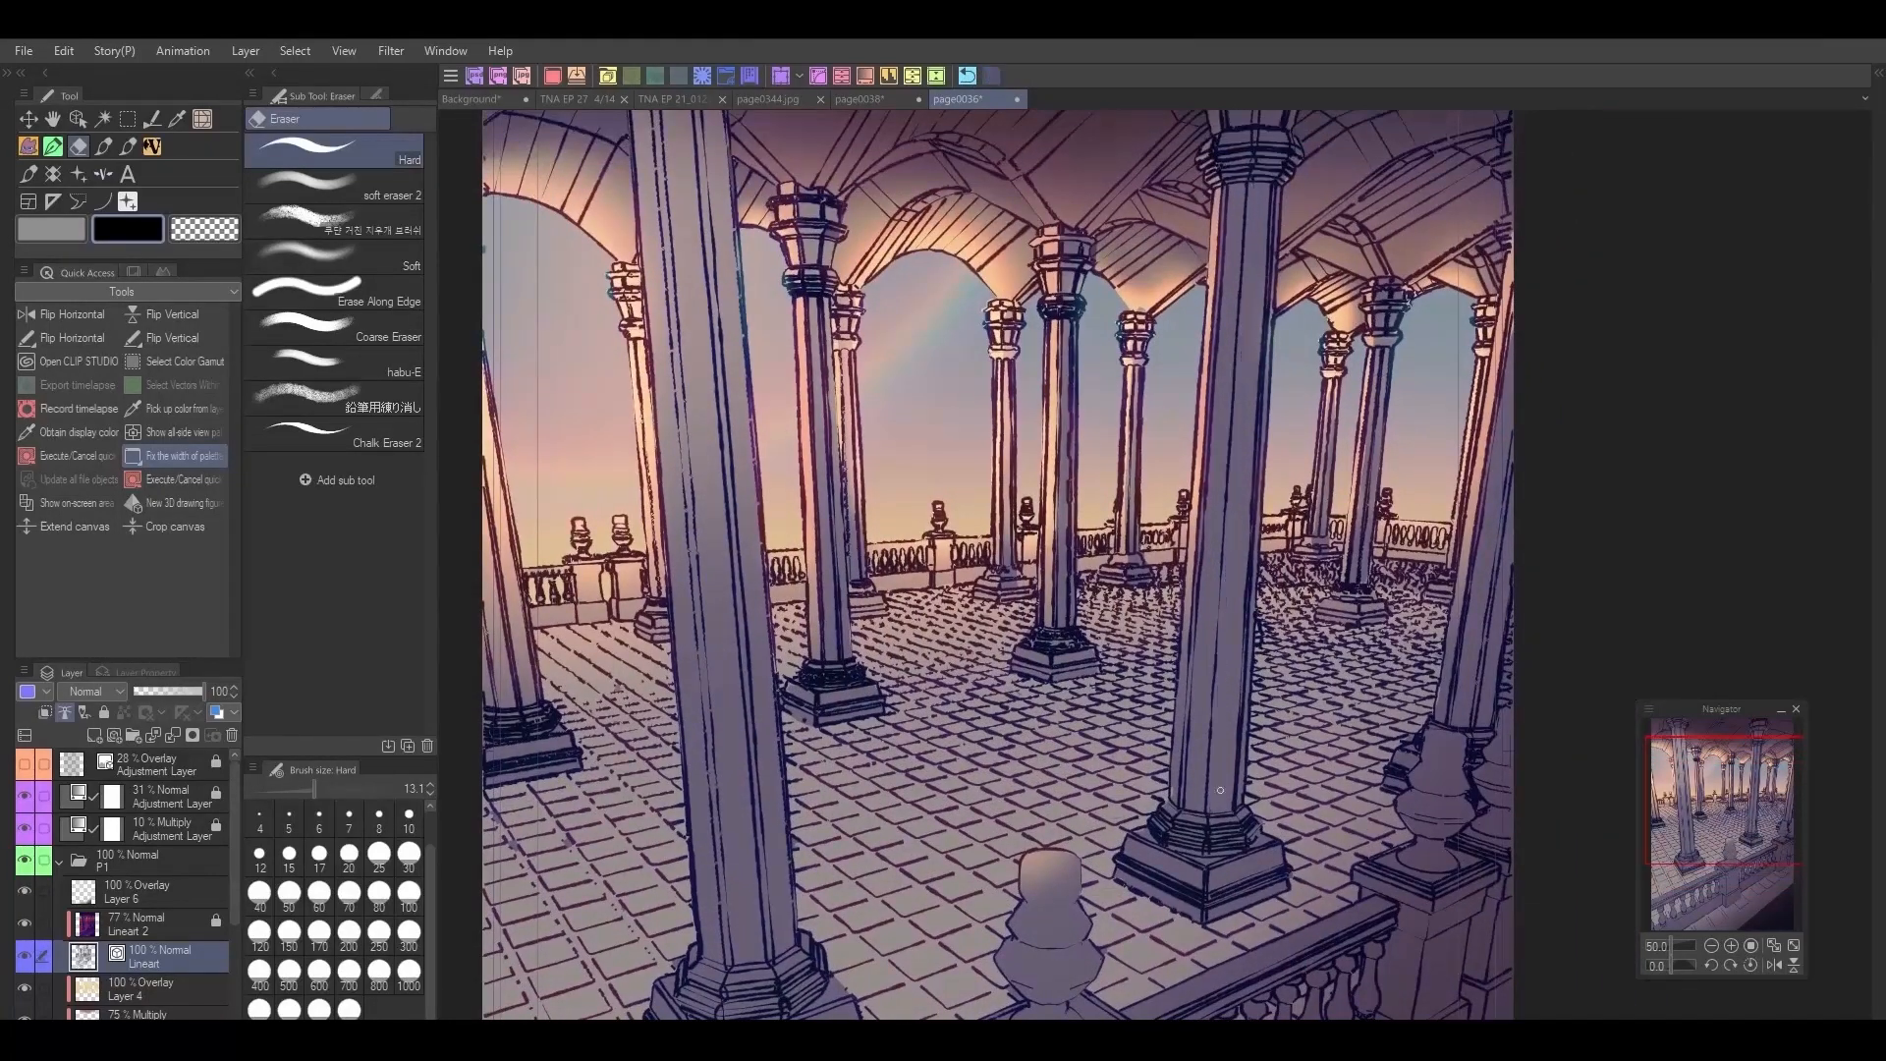
{"action": "left_click", "coordinate": [967, 76]}
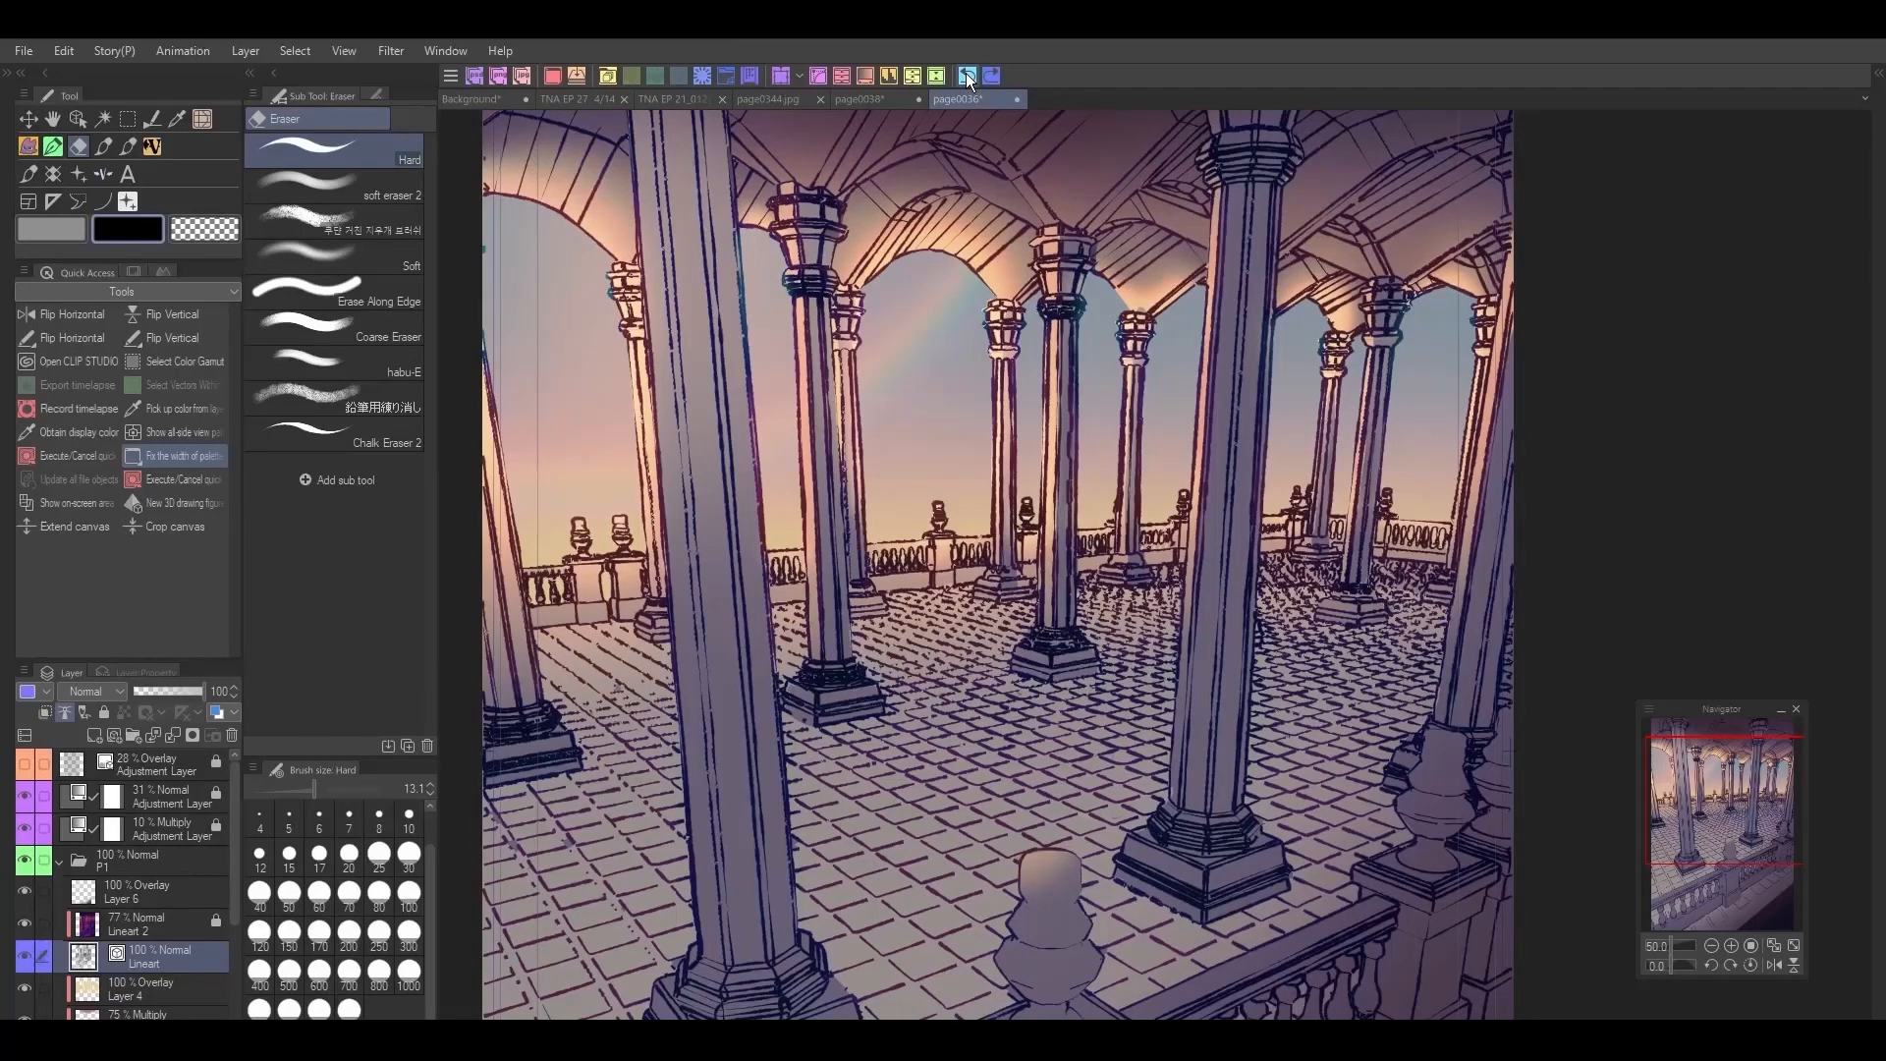
Step: Try different brush shapes on the Lineart layer's vector lines, including HHT_Frosty Crayon 2
{"action": "left_click", "coordinate": [77, 119]}
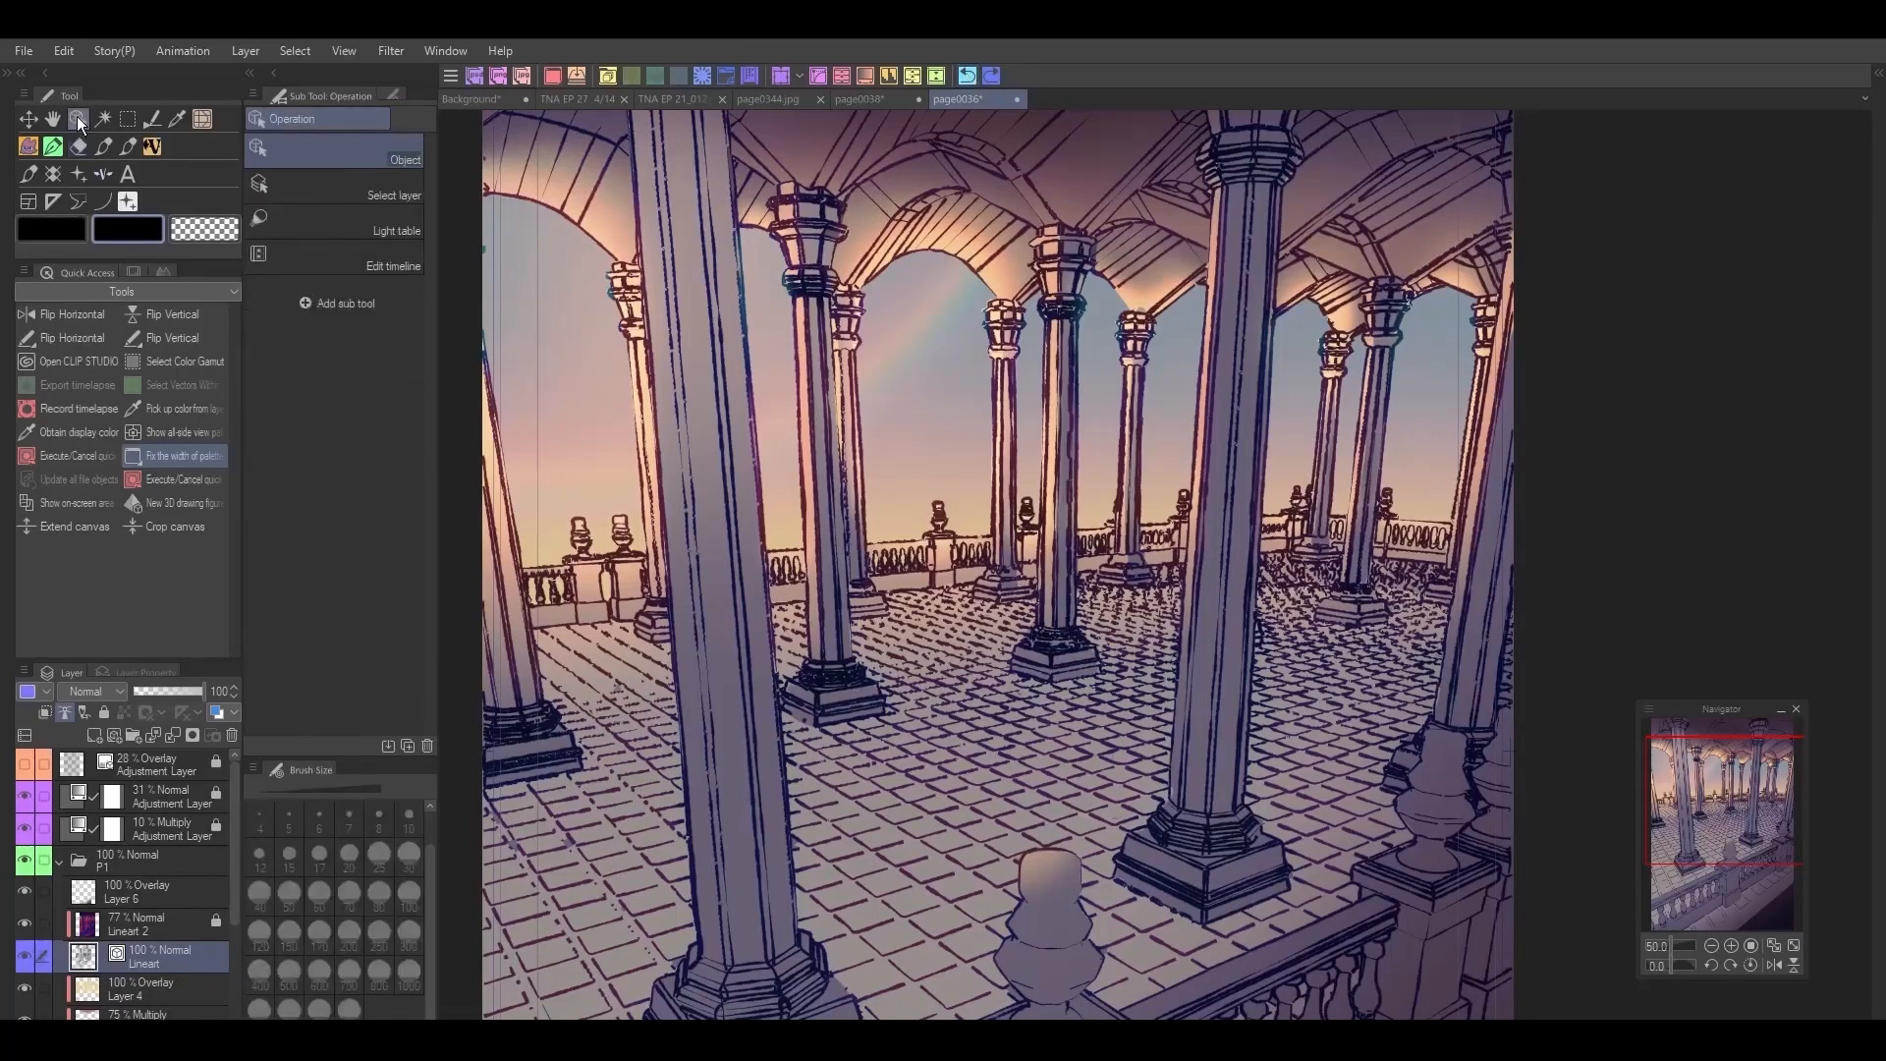
{"action": "left_click", "coordinate": [397, 94]}
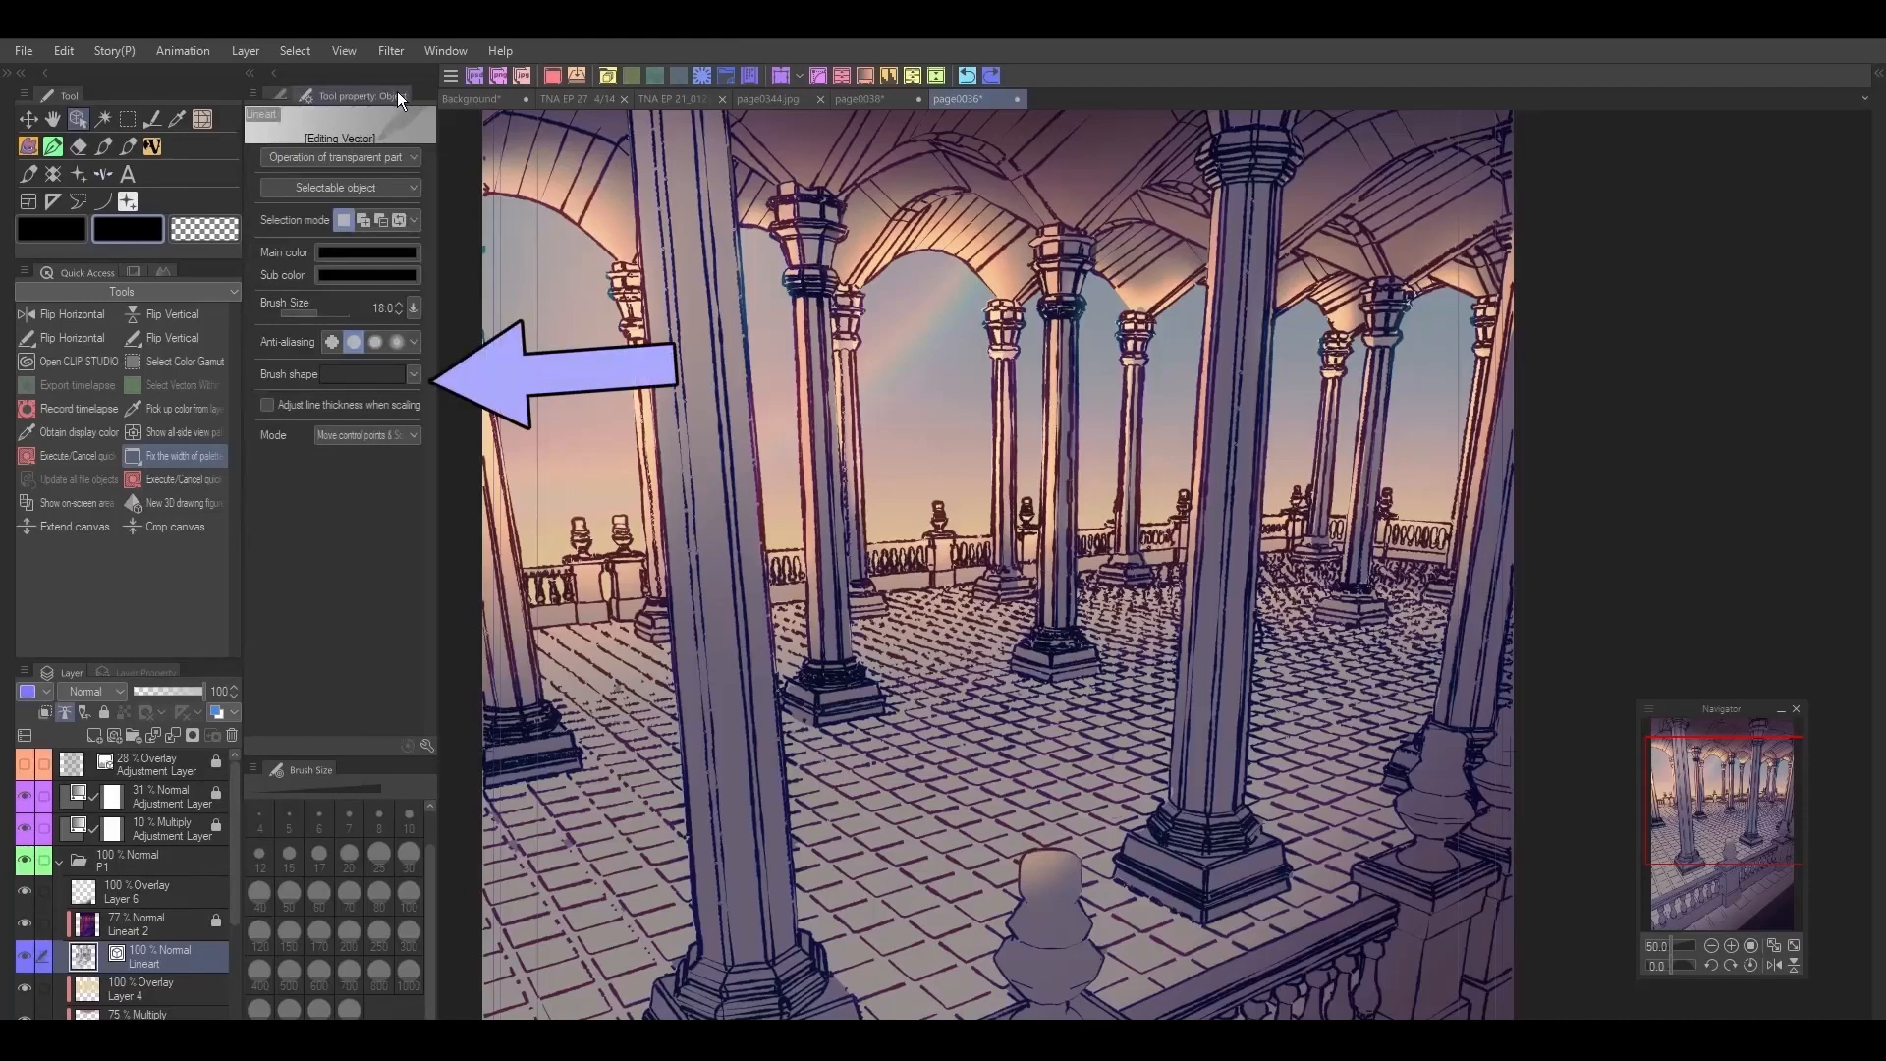
{"action": "left_click", "coordinate": [413, 374]}
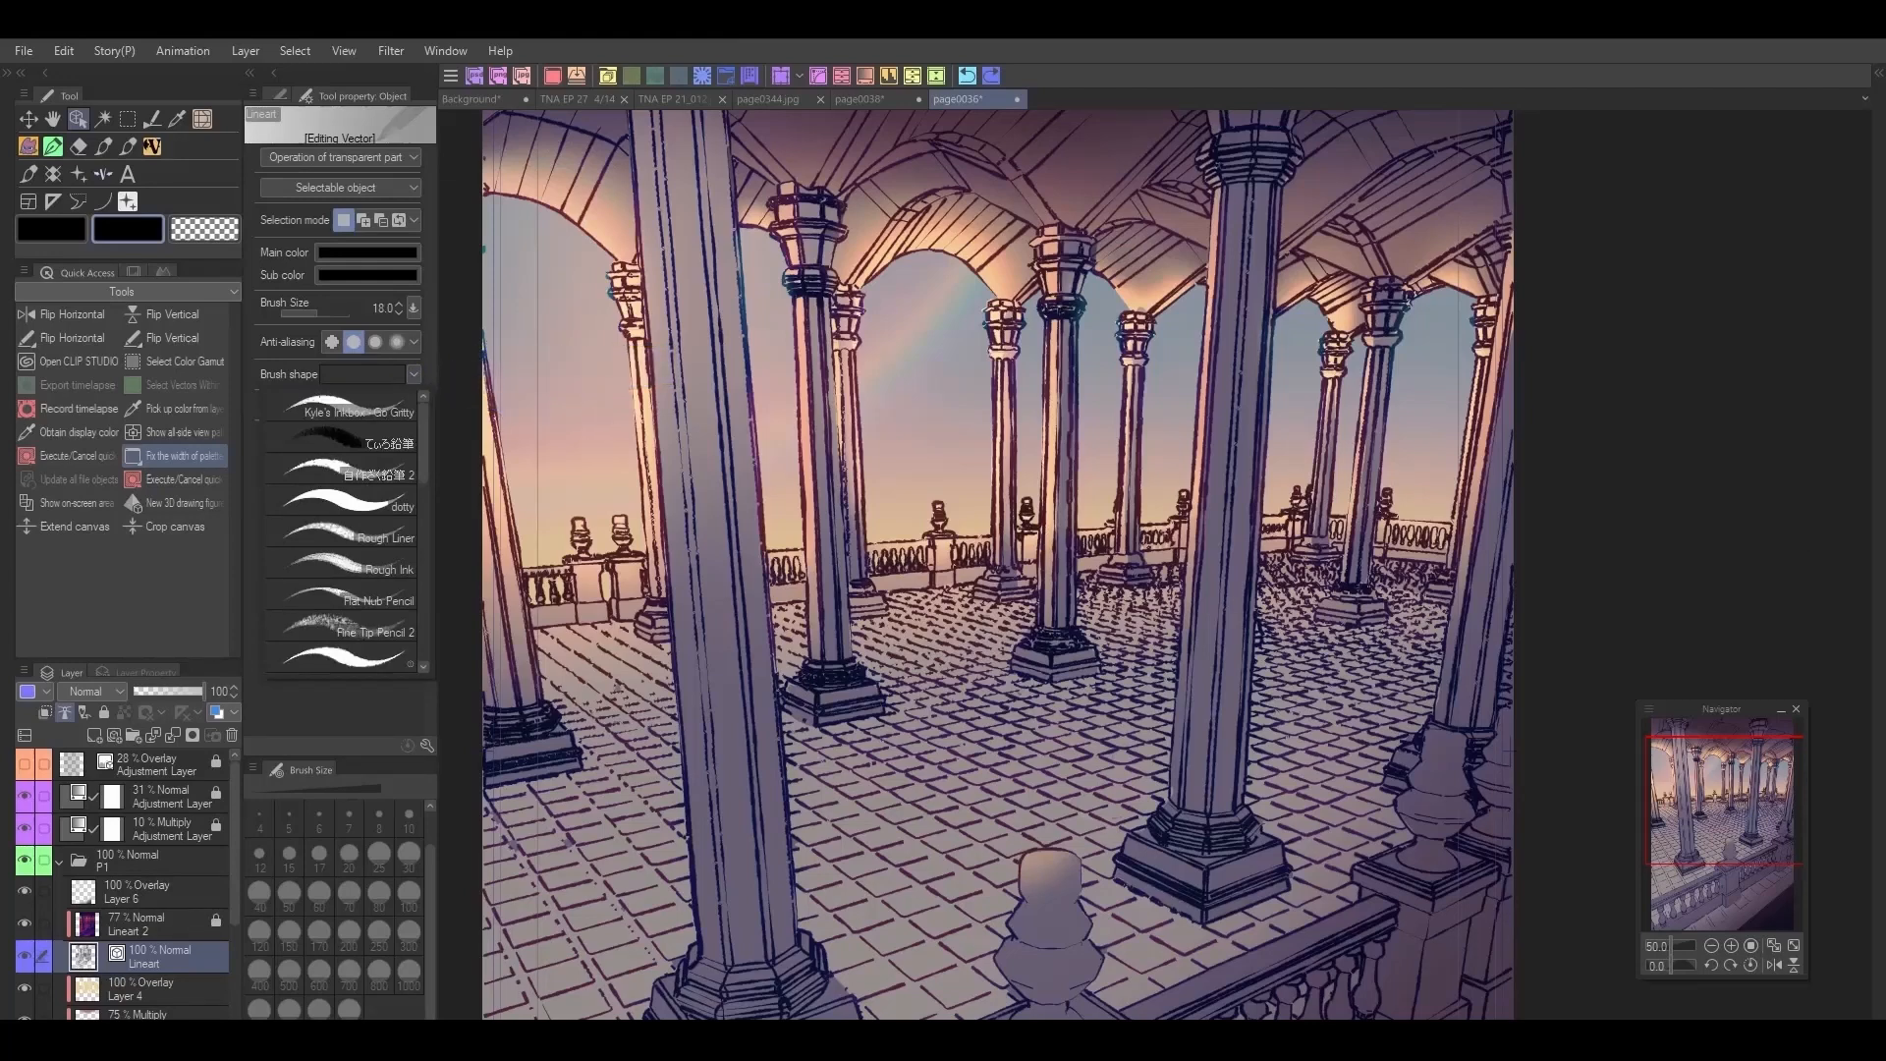
{"action": "left_click", "coordinate": [393, 470]}
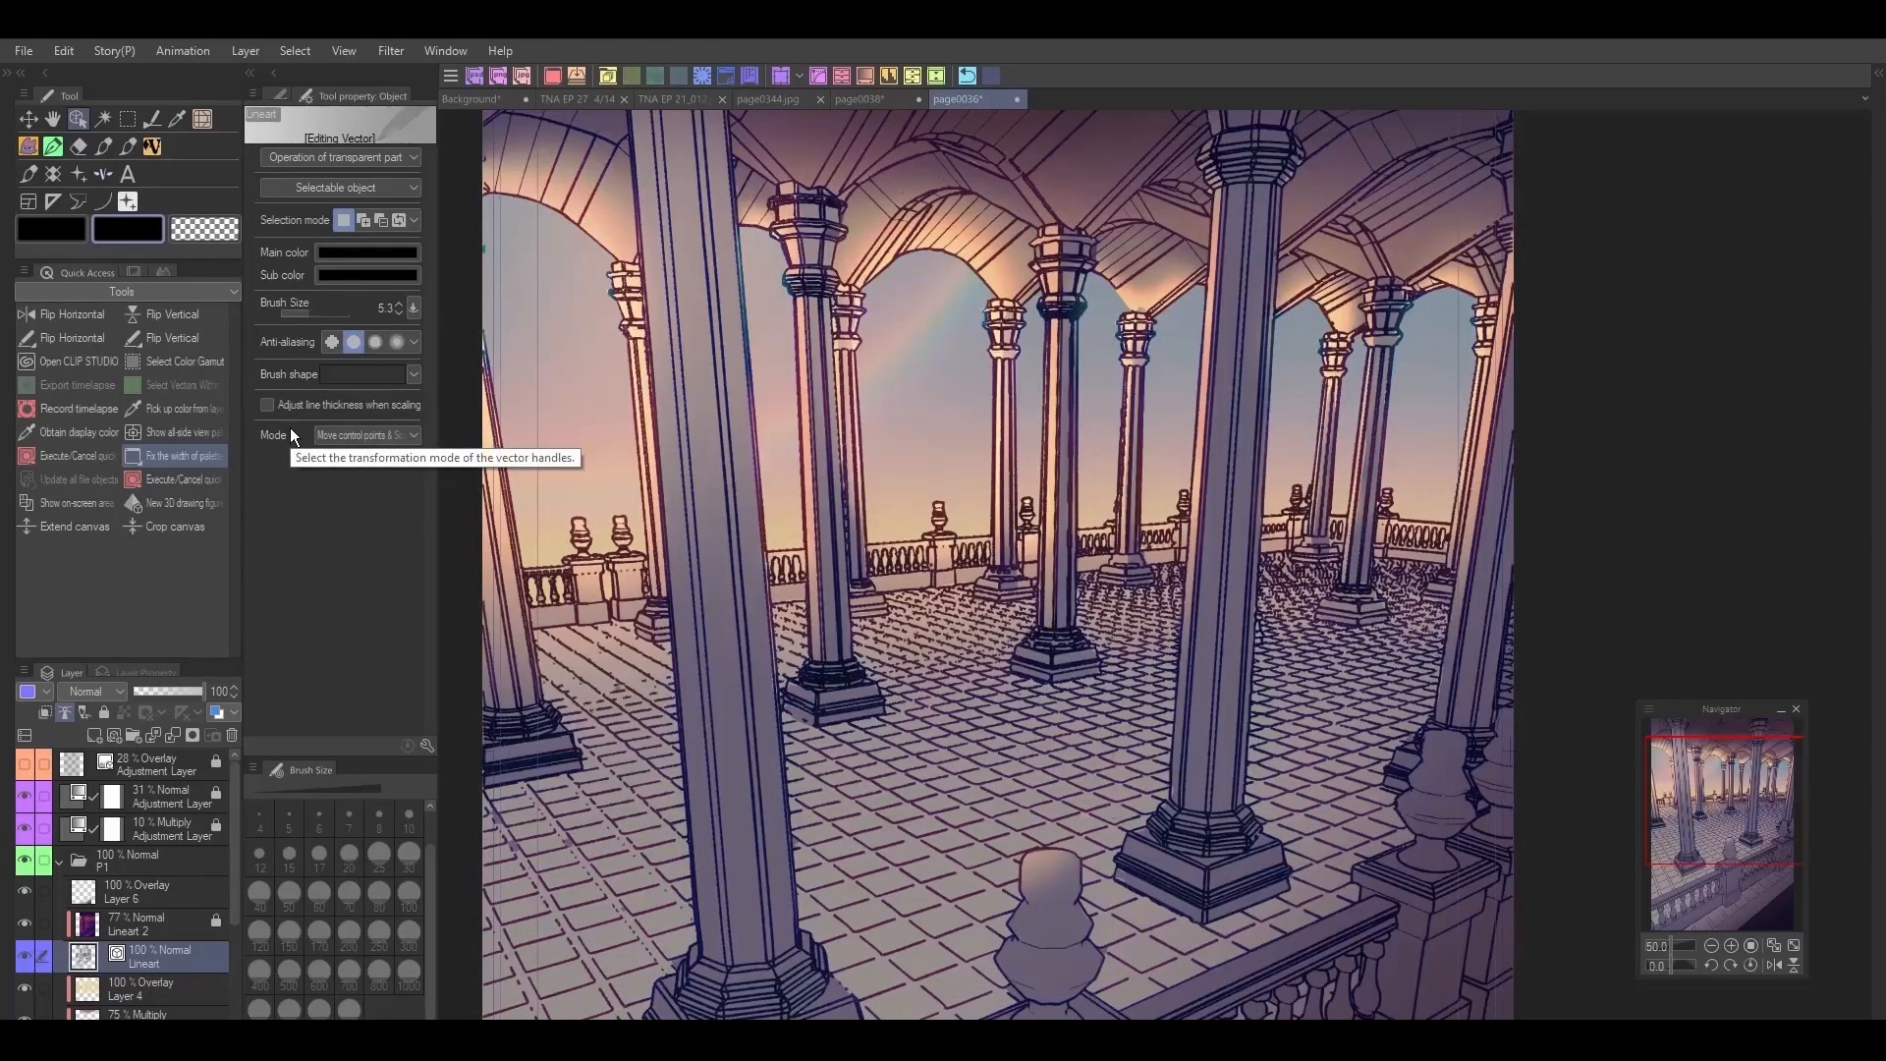
{"action": "left_click", "coordinate": [412, 375]}
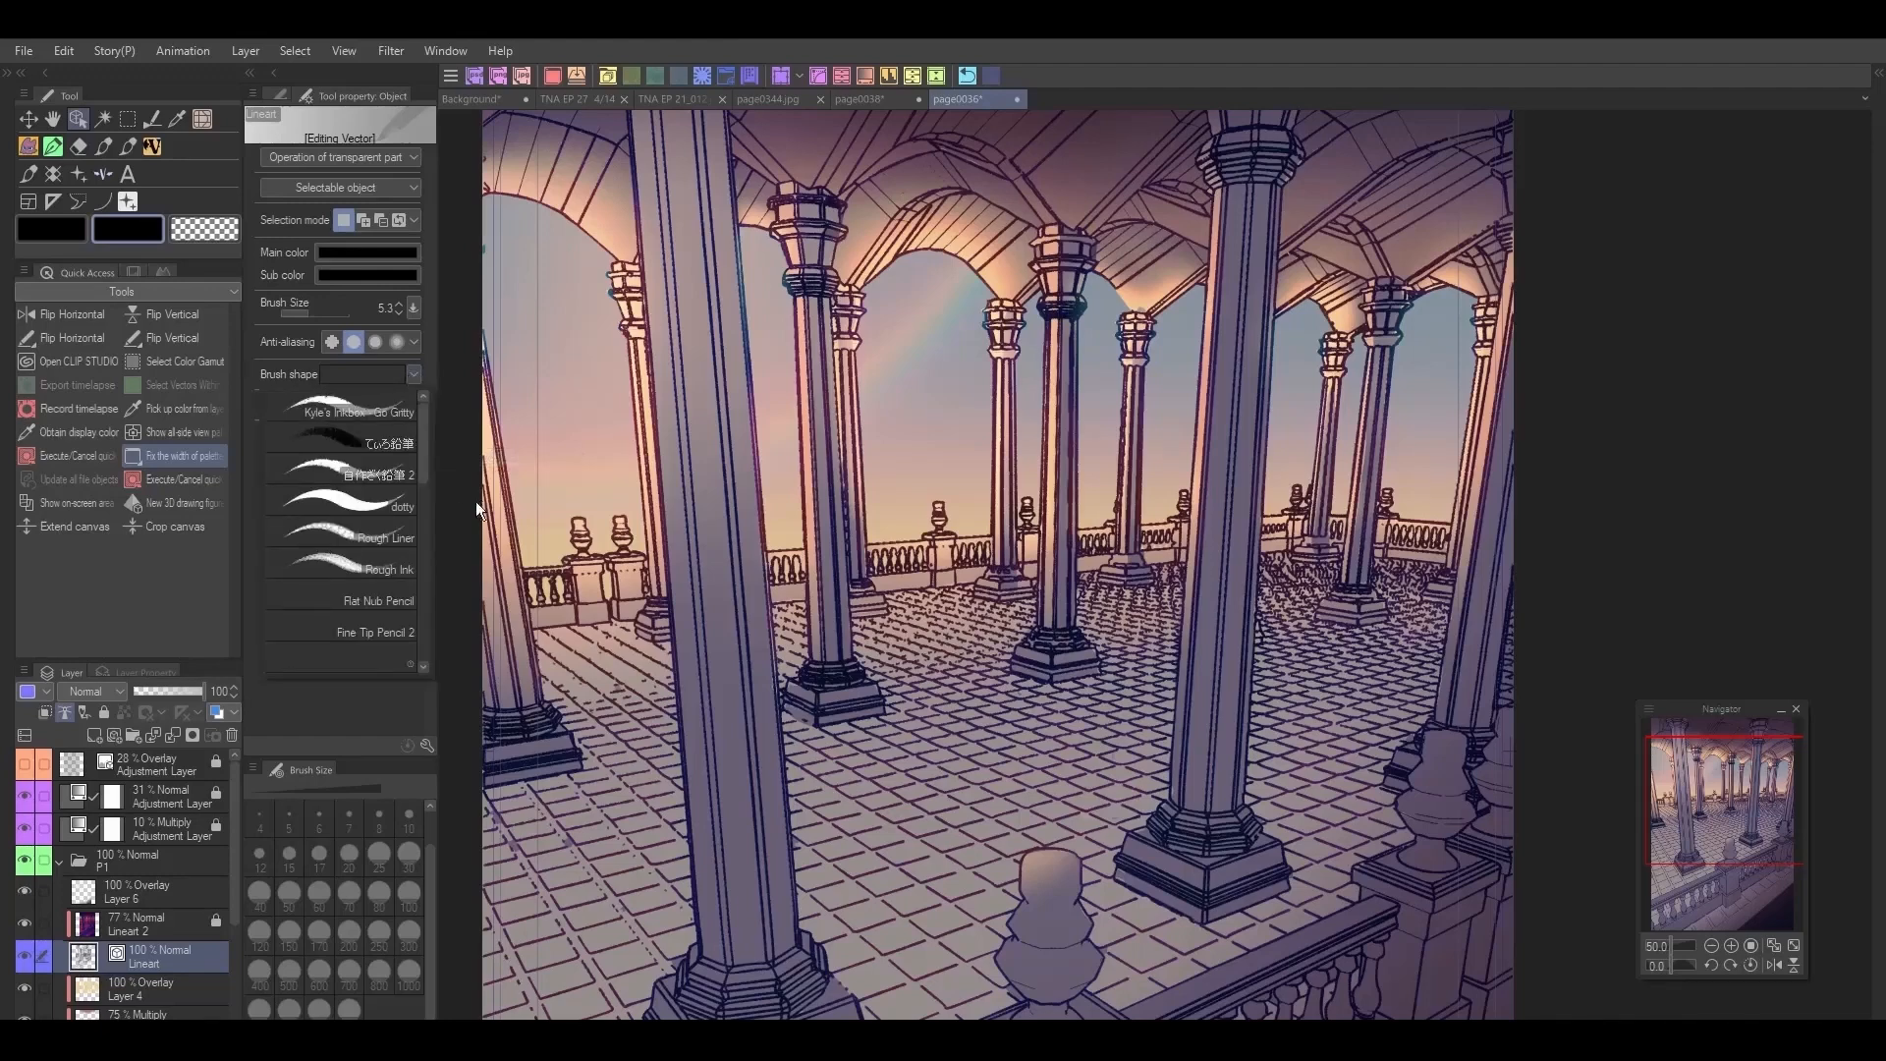
{"action": "left_click_drag", "start_coordinate": [424, 461], "coordinate": [427, 509]}
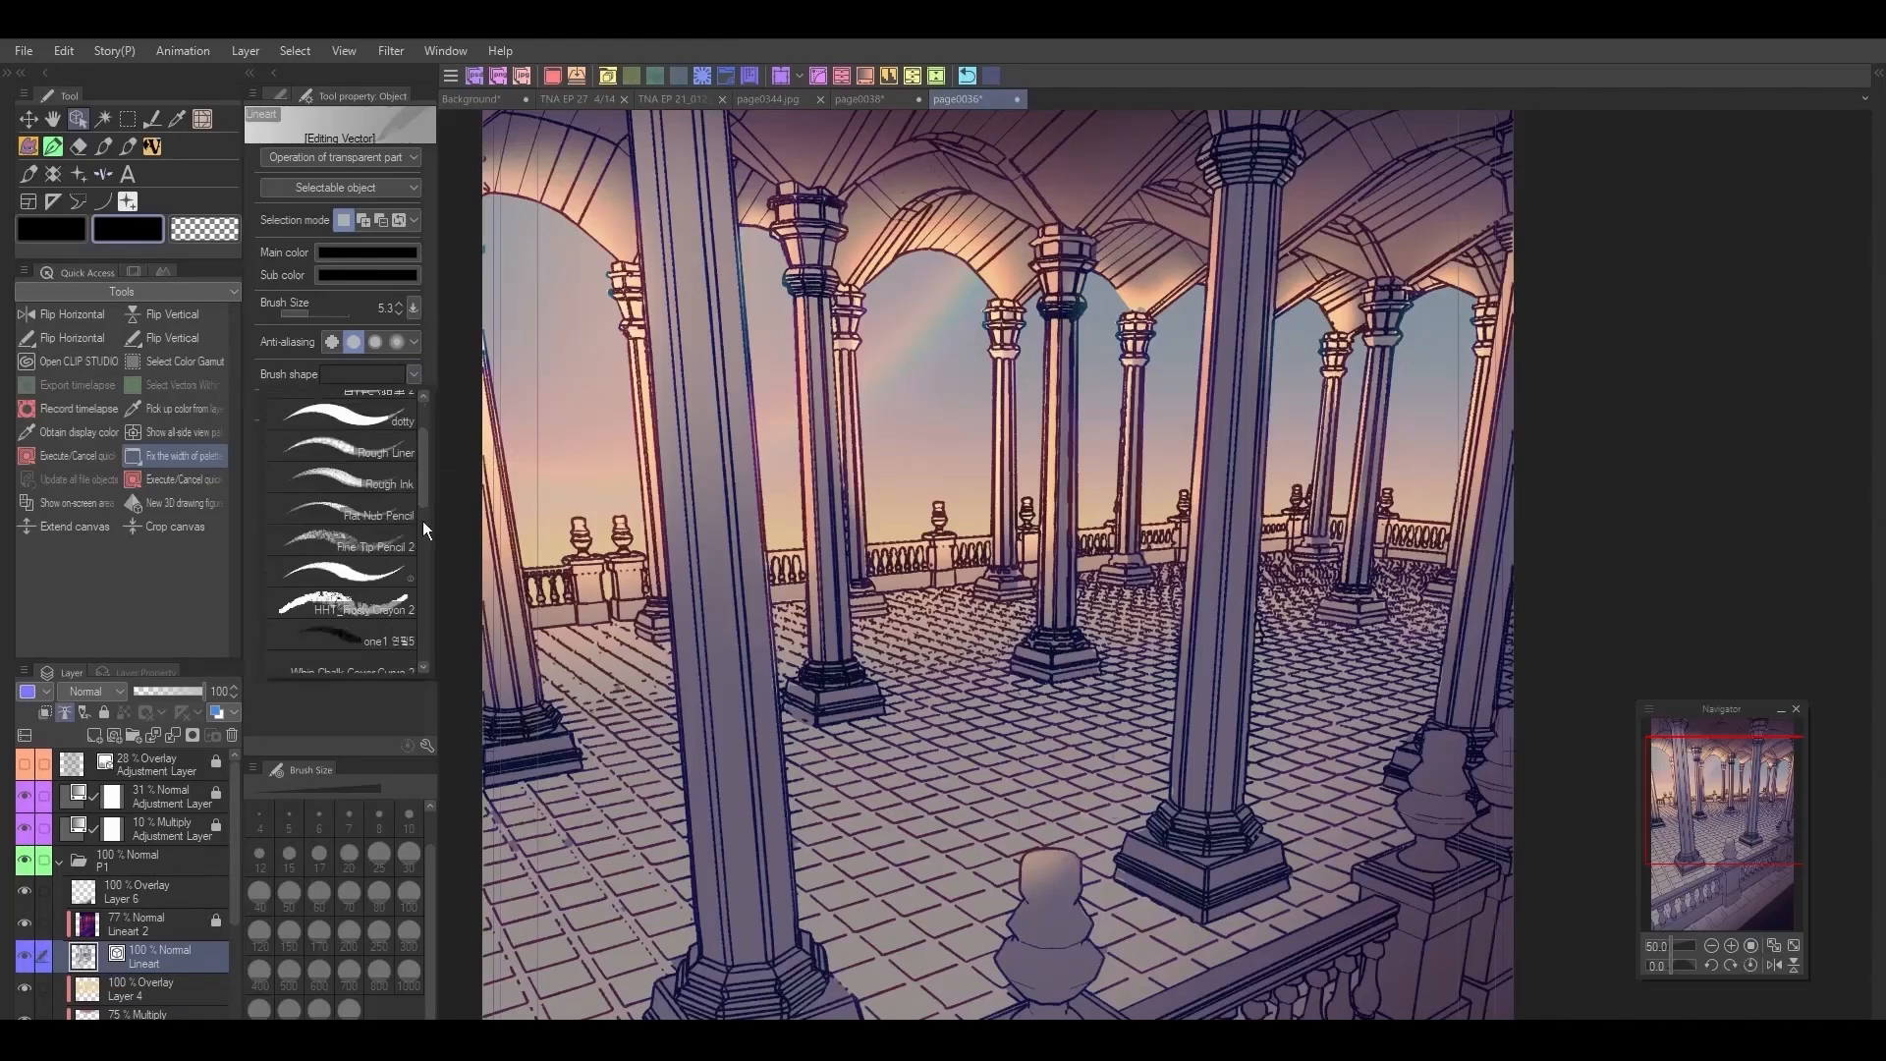
{"action": "left_click", "coordinate": [393, 604]}
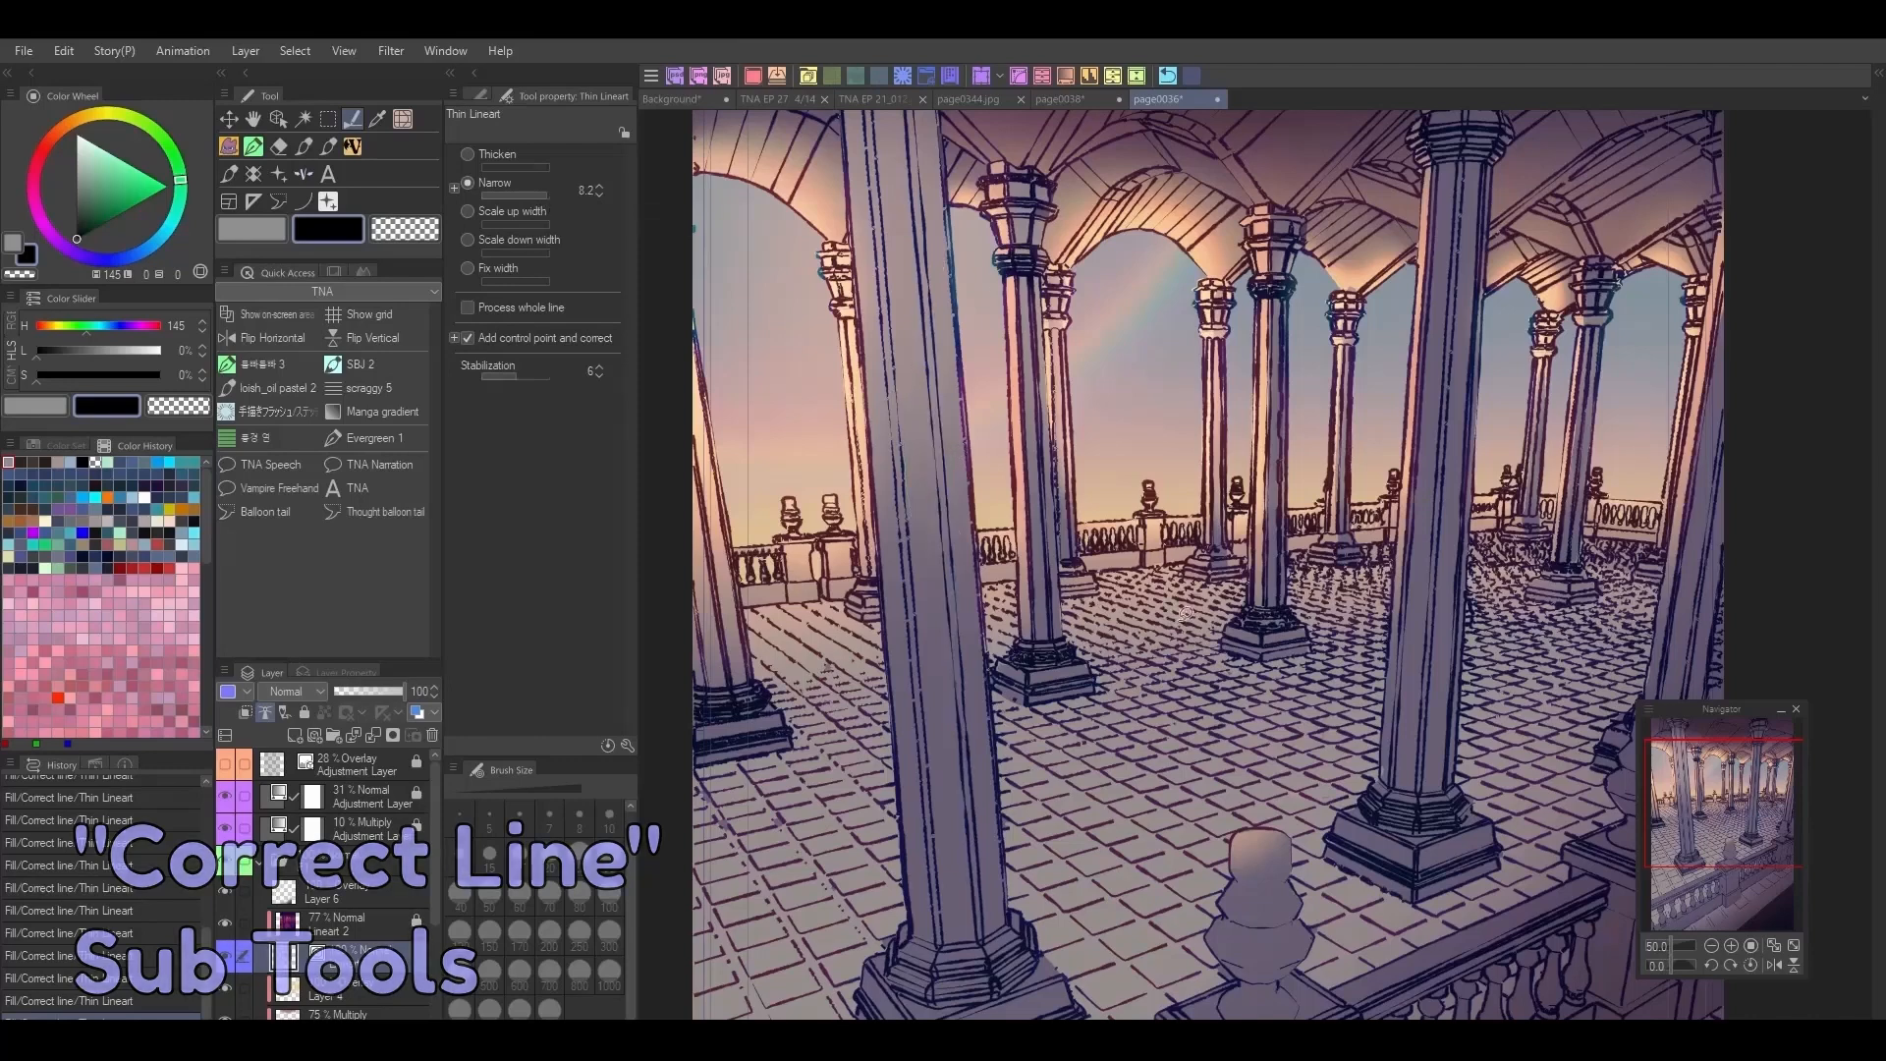
Step: Thin the vector lines around the bases of the two foreground columns with the Thin Lineart correction tool
{"action": "mouse_move", "coordinate": [1459, 789]}
{"action": "left_mouse_down"}
{"action": "mouse_move", "coordinate": [1410, 875]}
{"action": "mouse_move", "coordinate": [1430, 785]}
{"action": "left_mouse_up"}
{"action": "mouse_move", "coordinate": [949, 941]}
{"action": "left_mouse_down"}
{"action": "mouse_move", "coordinate": [963, 869]}
{"action": "mouse_move", "coordinate": [974, 903]}
{"action": "left_mouse_up"}
{"action": "left_click_drag", "start_coordinate": [1733, 841], "coordinate": [1747, 835]}
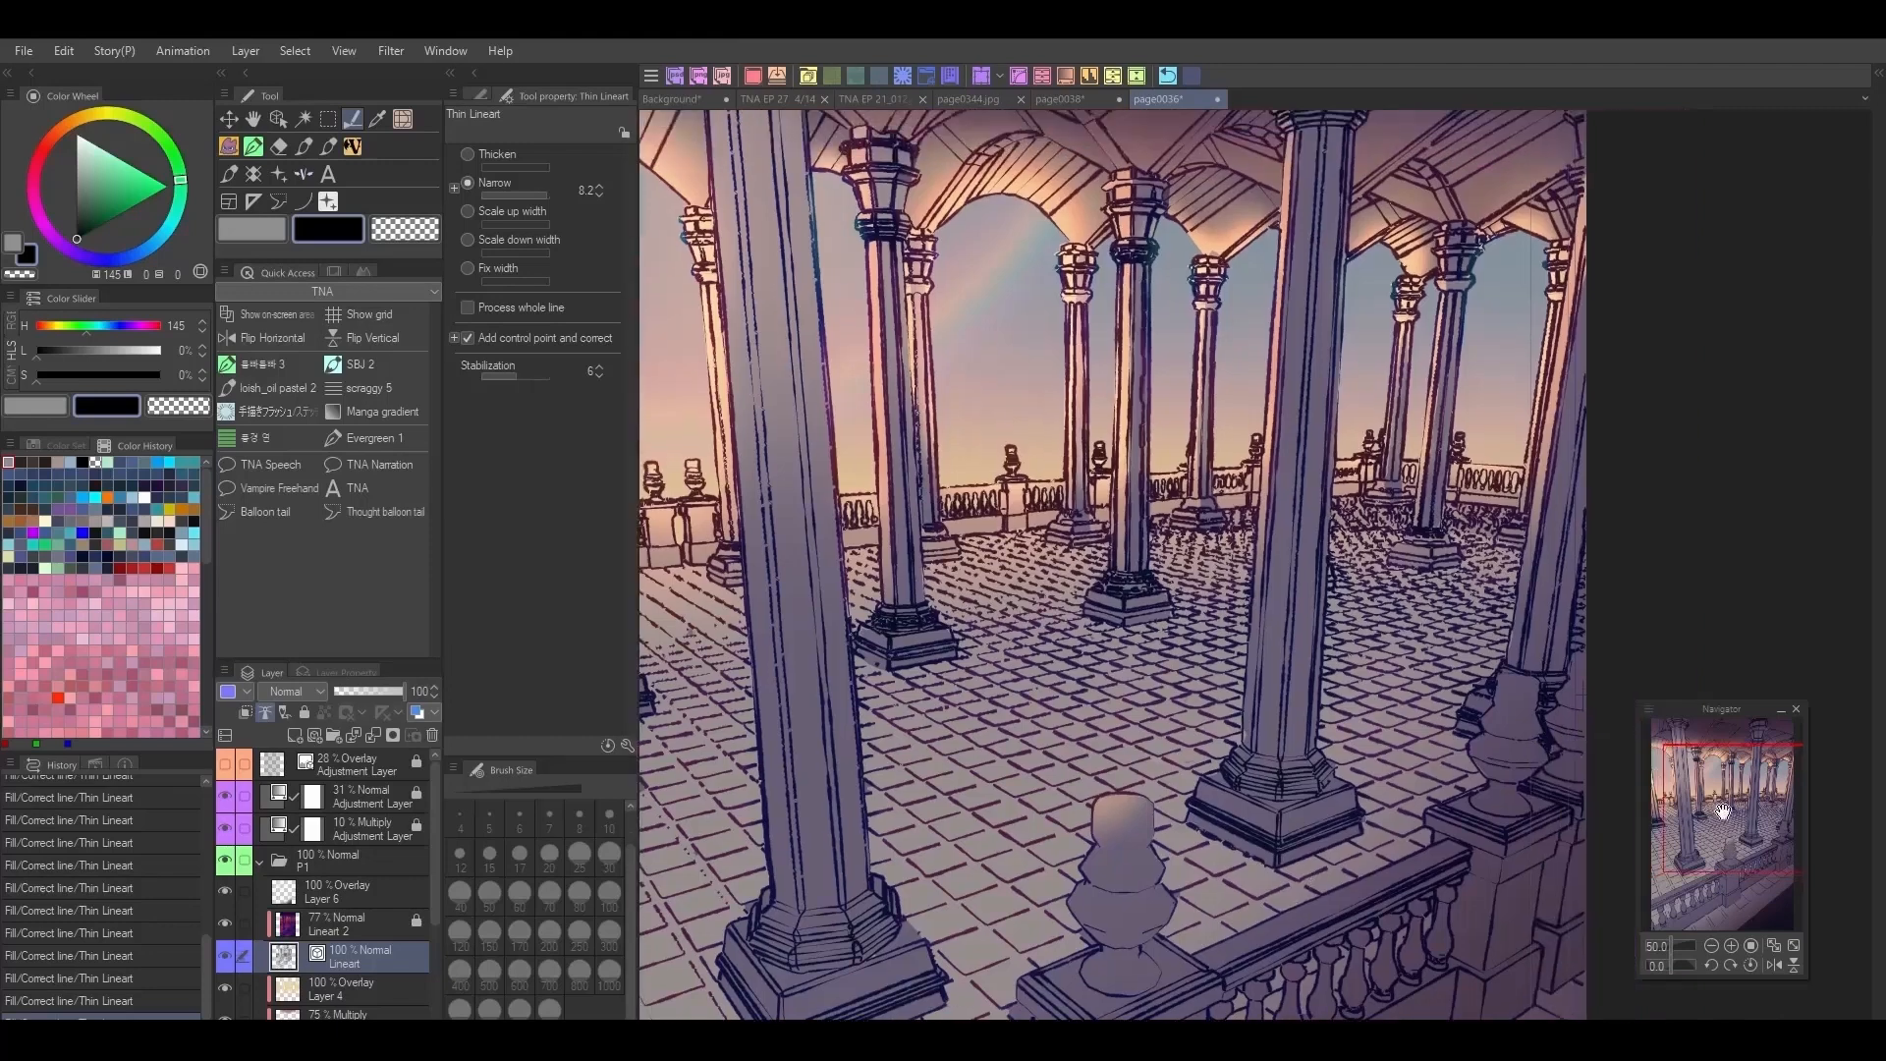
{"action": "left_click", "coordinate": [498, 194]}
Step: Thicken the vector lines at the base of the nearest foreground column with the Thicken Lineart correction tool
{"action": "left_click", "coordinate": [479, 96]}
{"action": "left_click", "coordinate": [550, 403]}
{"action": "left_click_drag", "start_coordinate": [872, 987], "coordinate": [914, 920]}
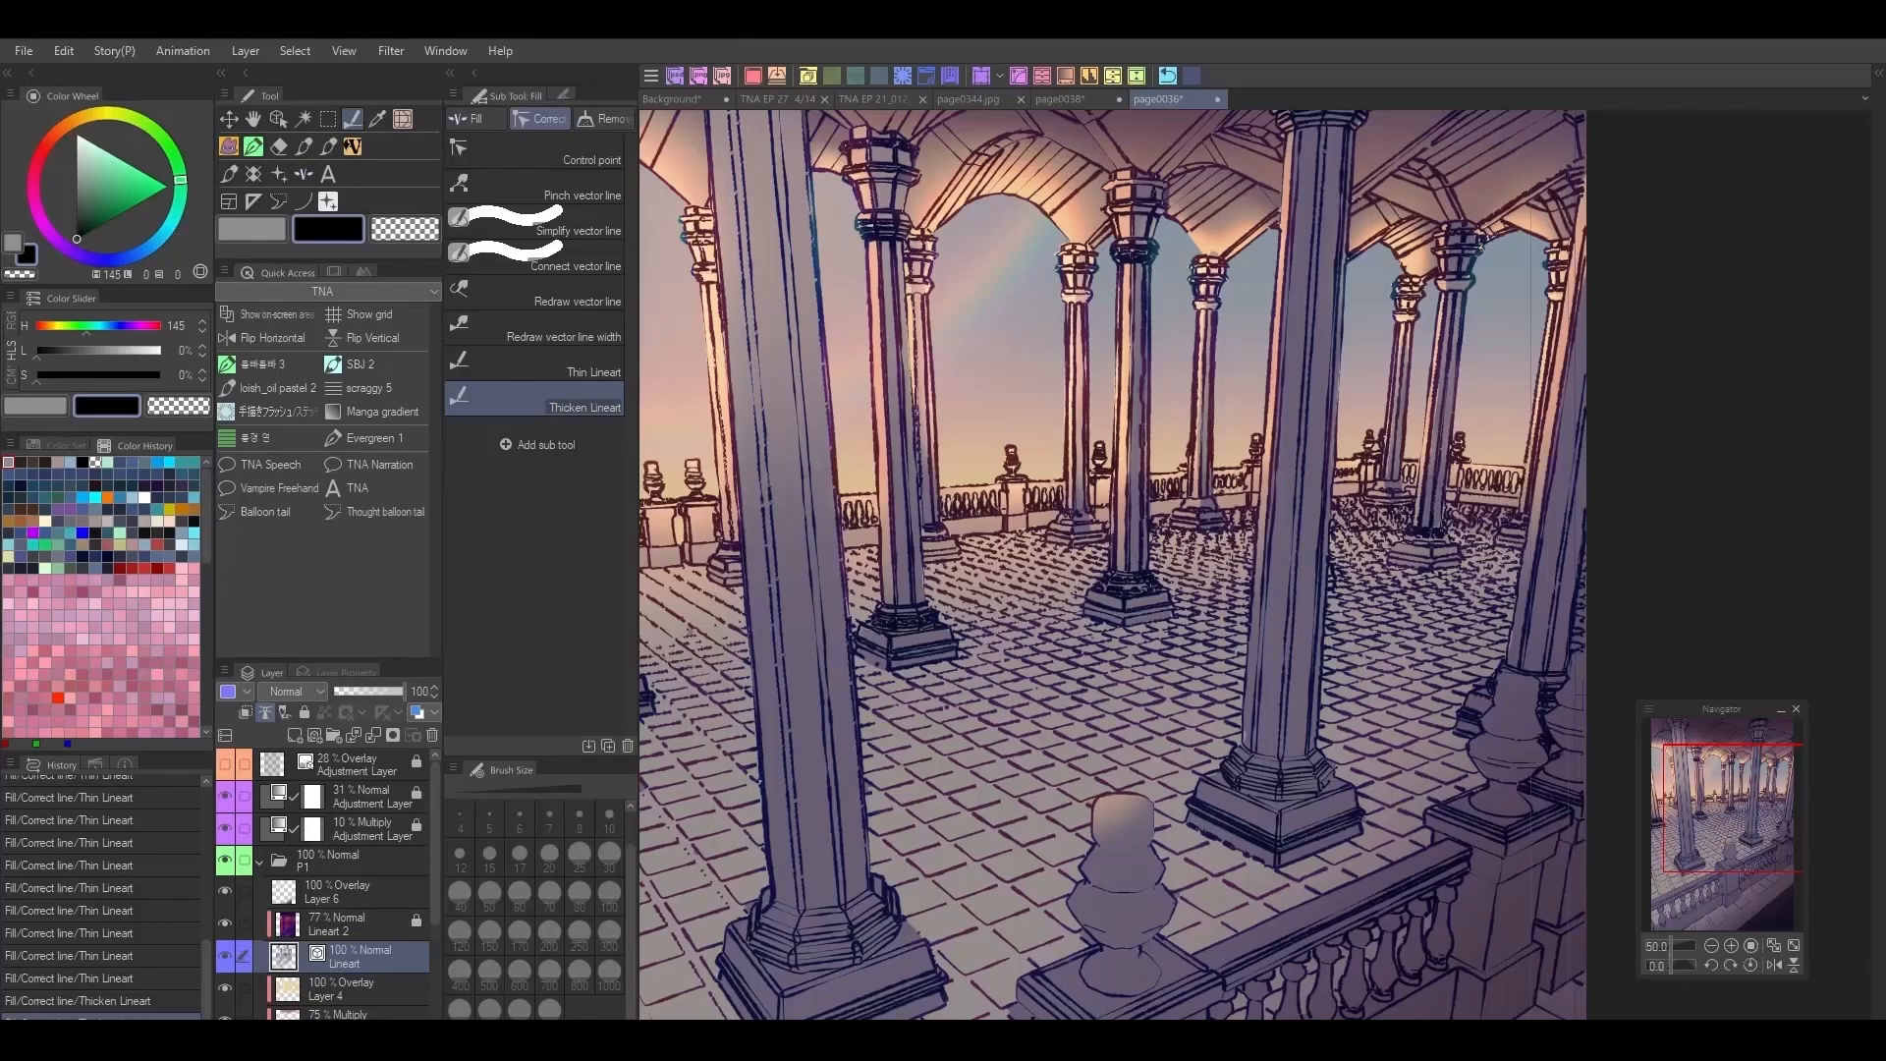
Step: Paste a copy of the Lineart layer and toggle the original's and the copy's visibility to compare their lines
{"action": "key", "text": "ctrl+v"}
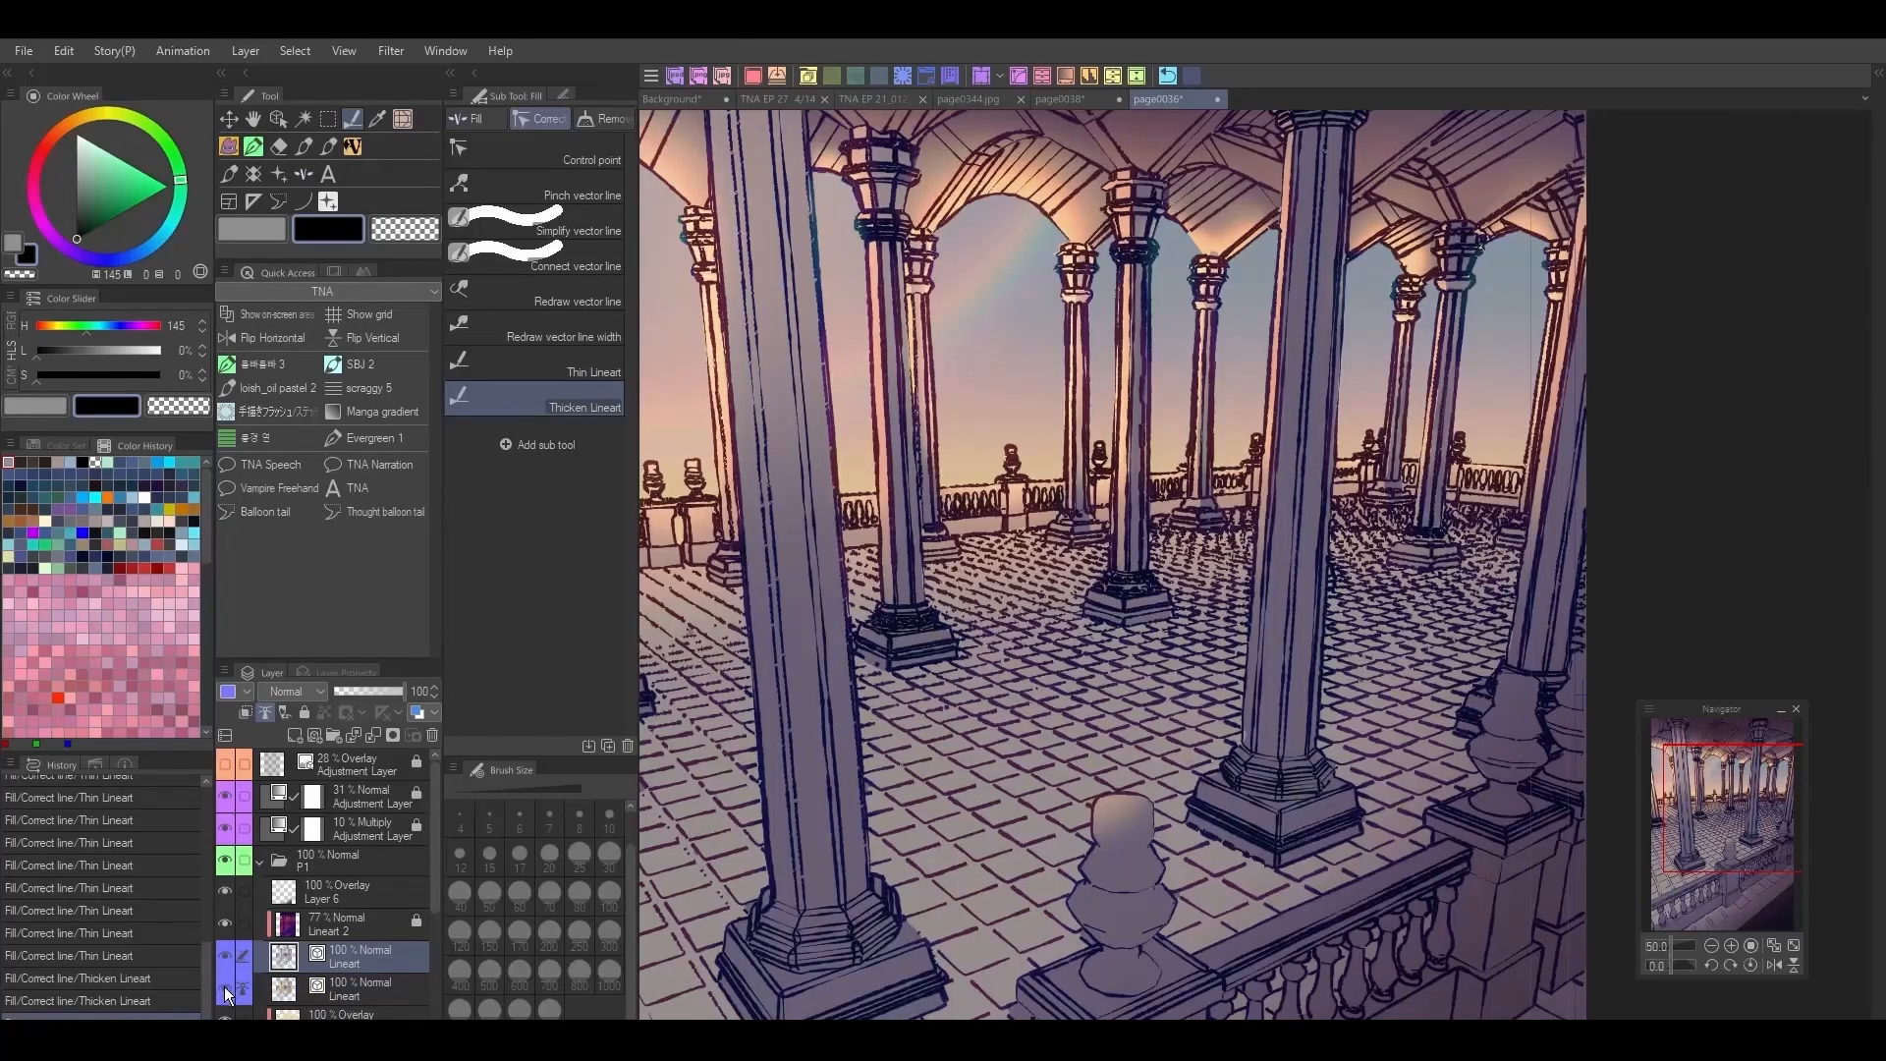
{"action": "left_click", "coordinate": [223, 986]}
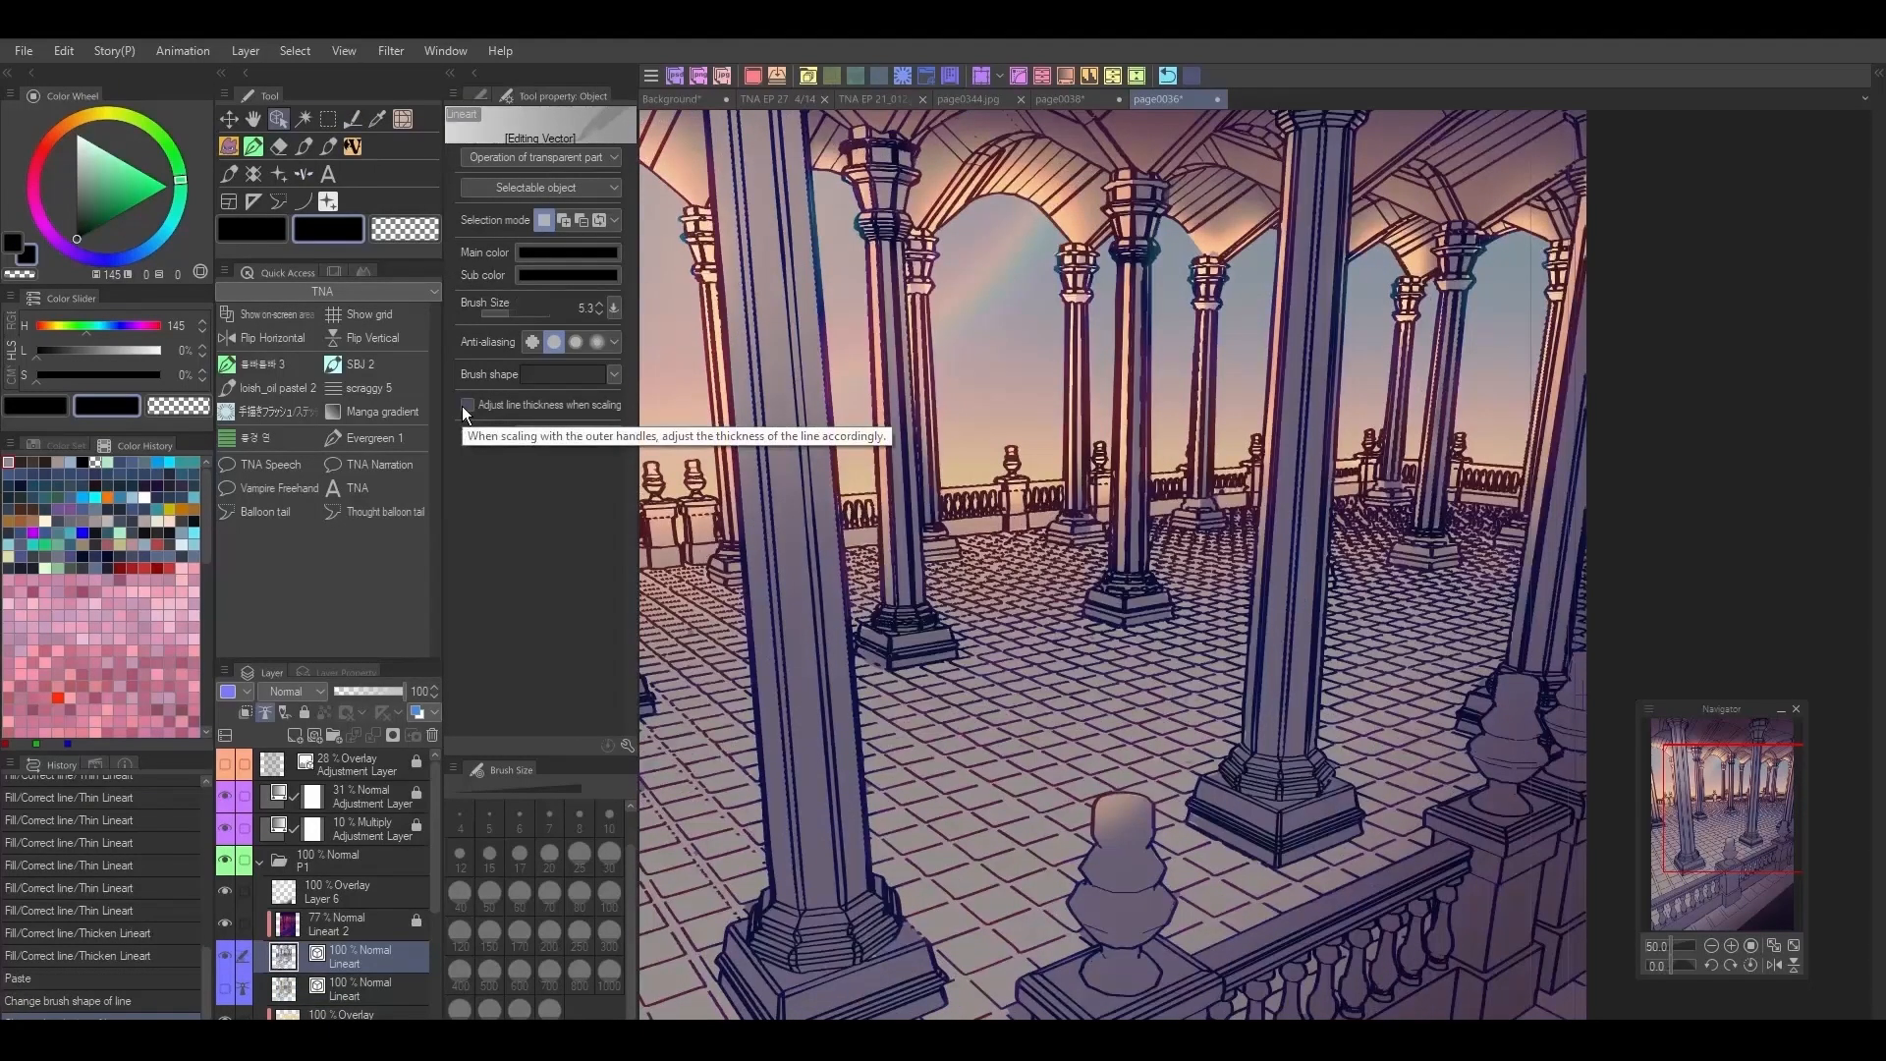
{"action": "left_click", "coordinate": [222, 961]}
{"action": "left_click", "coordinate": [226, 986]}
{"action": "left_click", "coordinate": [227, 988]}
{"action": "left_click", "coordinate": [232, 959]}
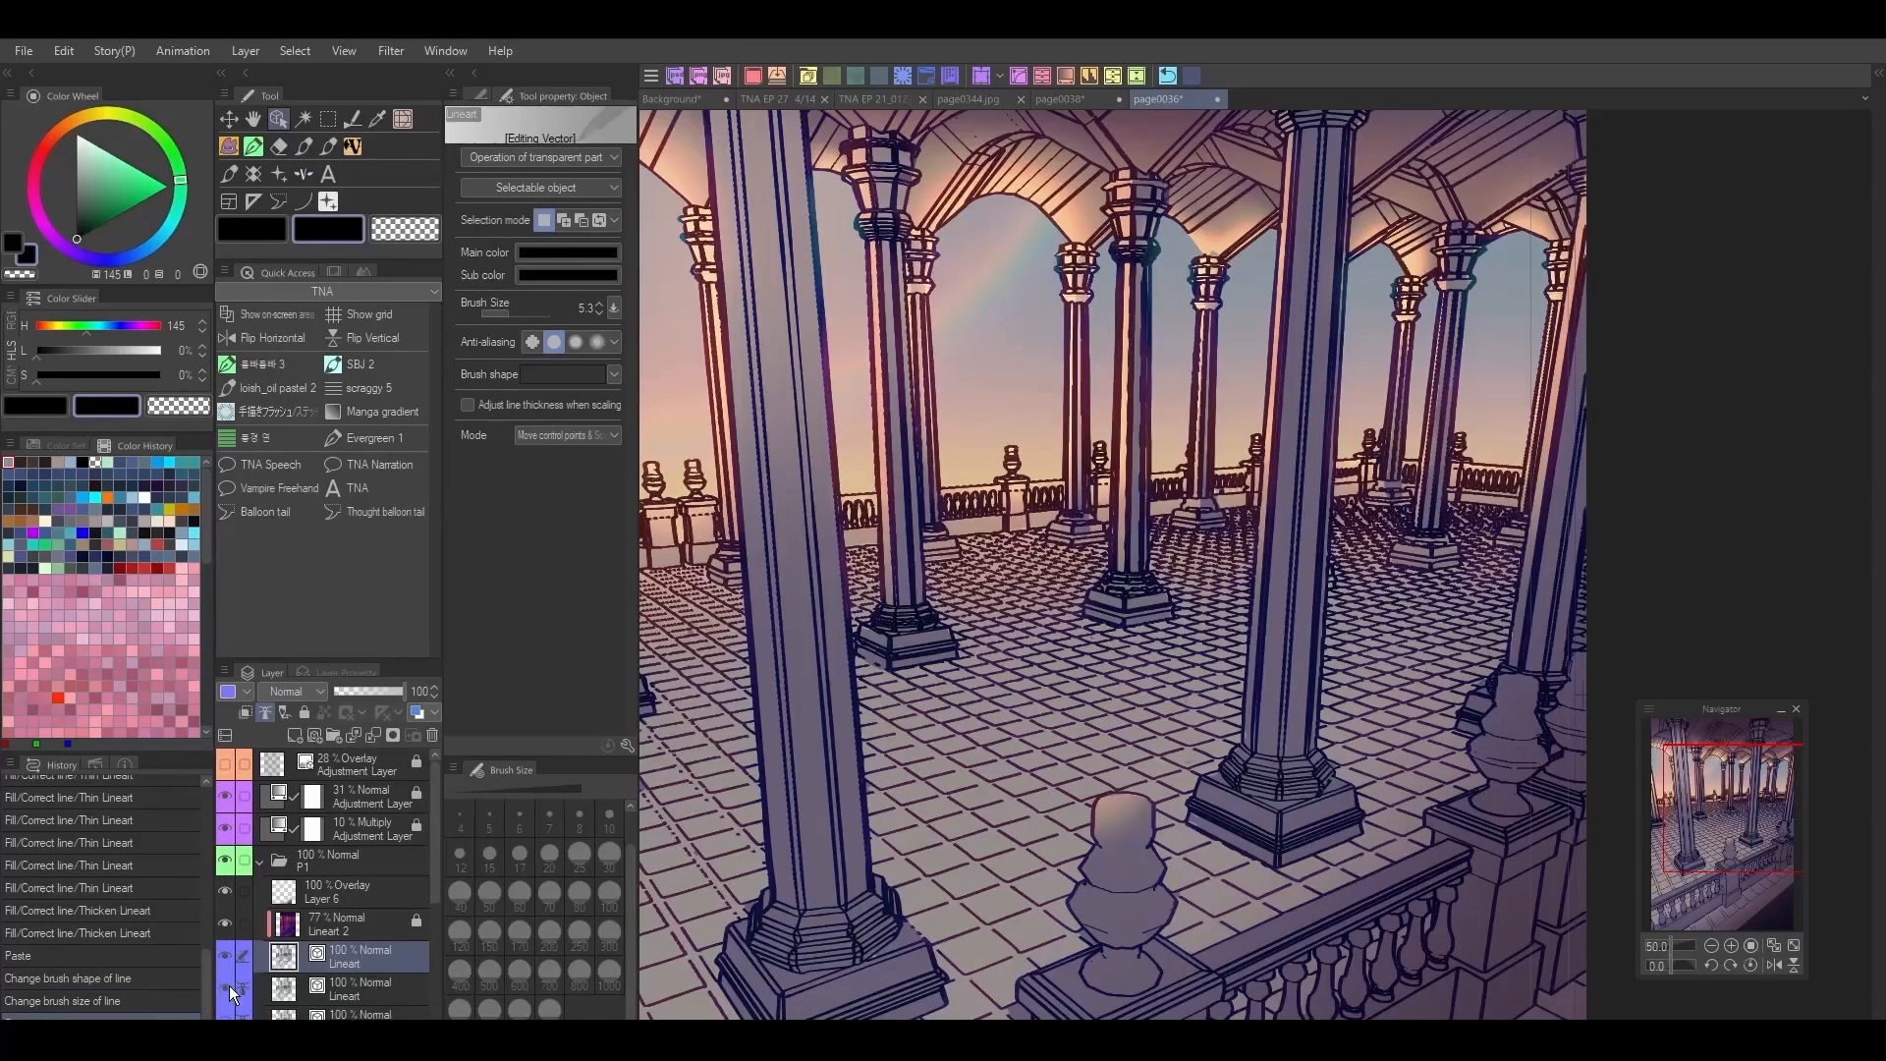
Step: Browse the brush shapes available for the copied Lineart layer's vector lines
{"action": "left_click", "coordinate": [613, 375]}
{"action": "scroll", "coordinate": [626, 481], "scroll_direction": "down", "scroll_amount": 1}
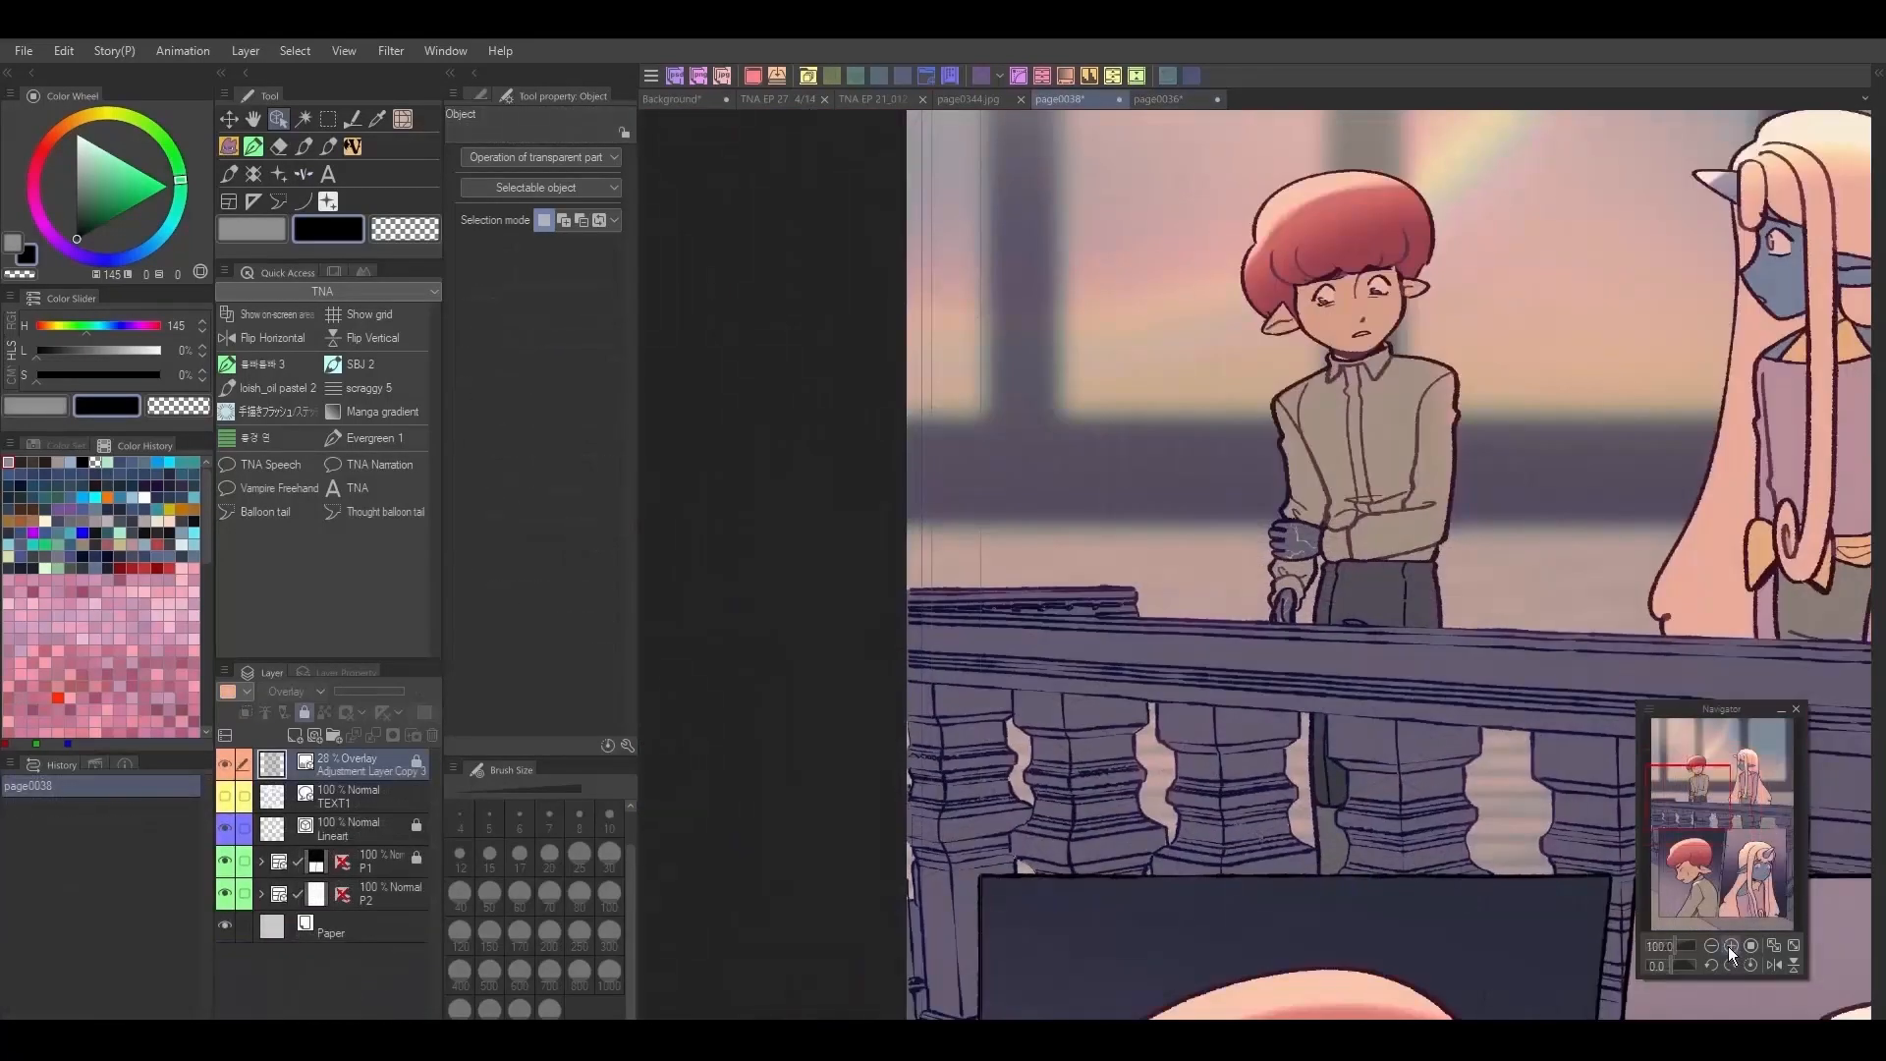
Step: Add a new raster layer at the top of the page0038 layer stack
{"action": "left_click", "coordinate": [1730, 945]}
{"action": "mouse_move", "coordinate": [1718, 829]}
{"action": "left_mouse_down"}
{"action": "mouse_move", "coordinate": [1711, 789]}
{"action": "mouse_move", "coordinate": [1699, 823]}
{"action": "left_mouse_up"}
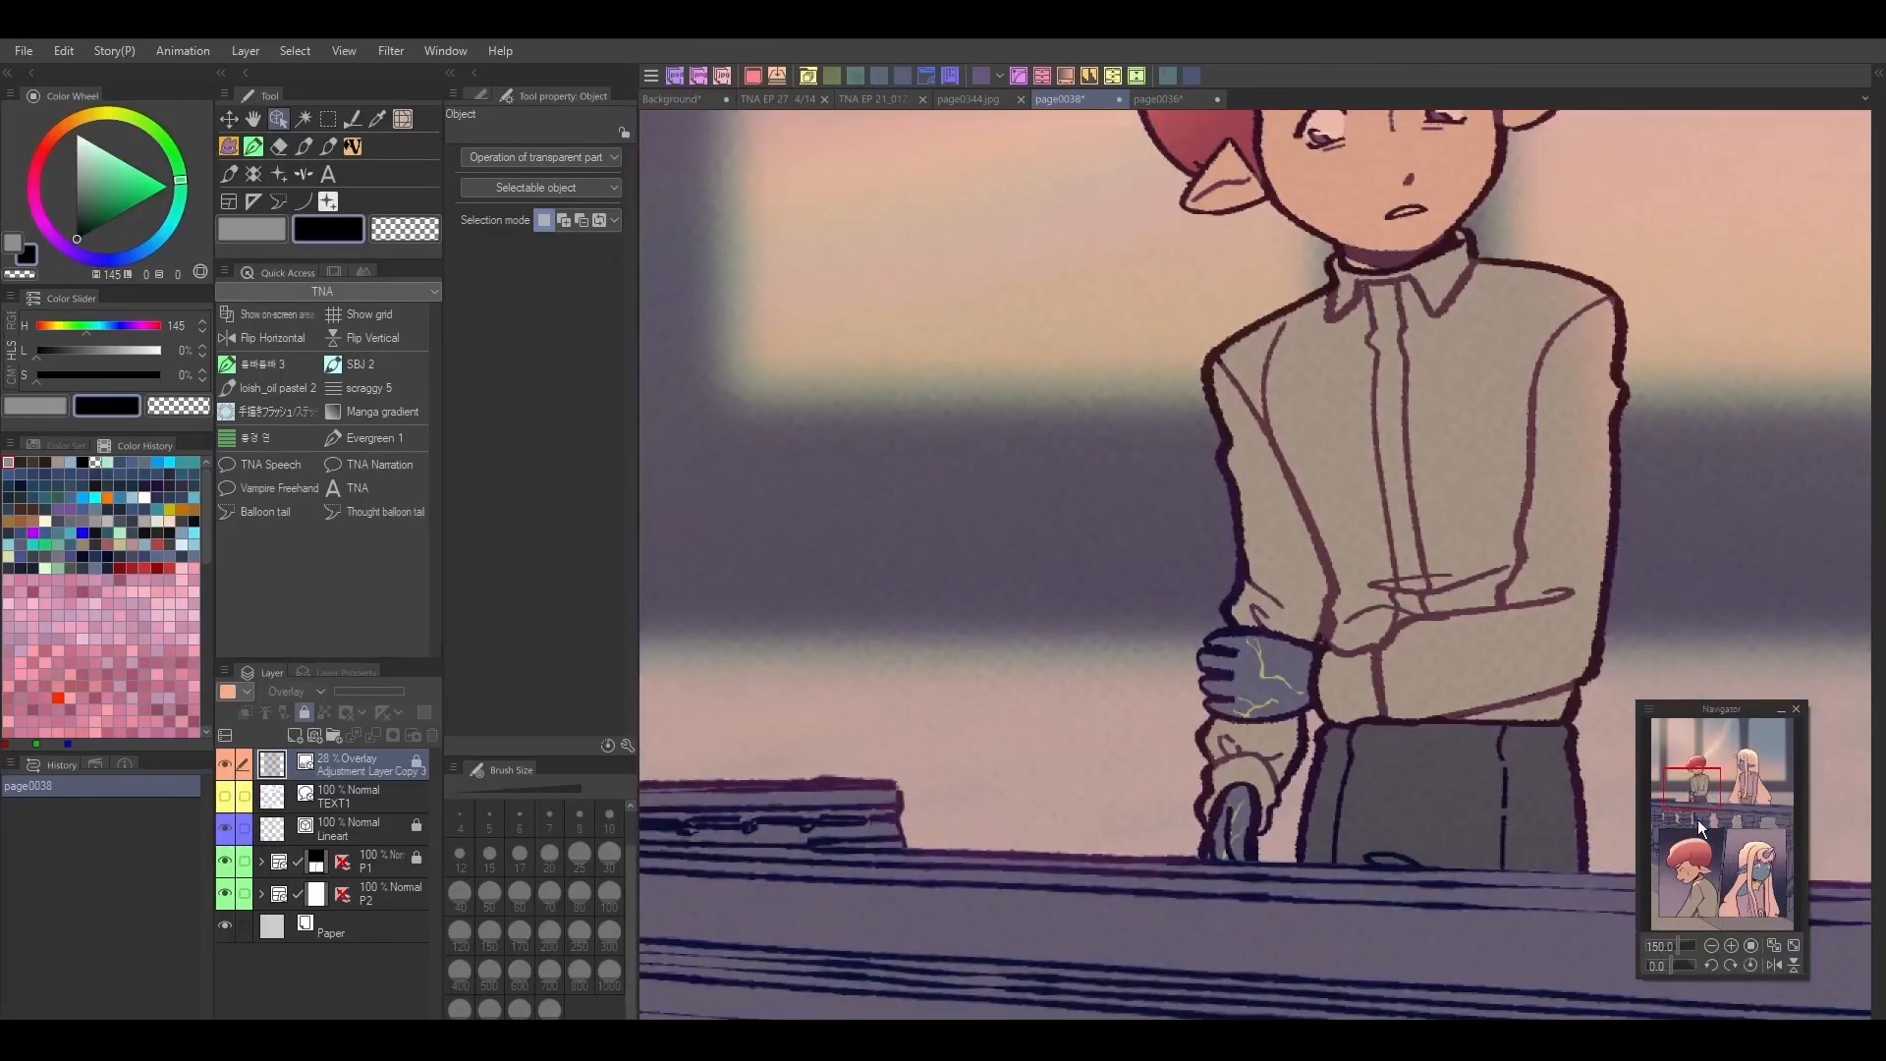
{"action": "left_click", "coordinate": [253, 146]}
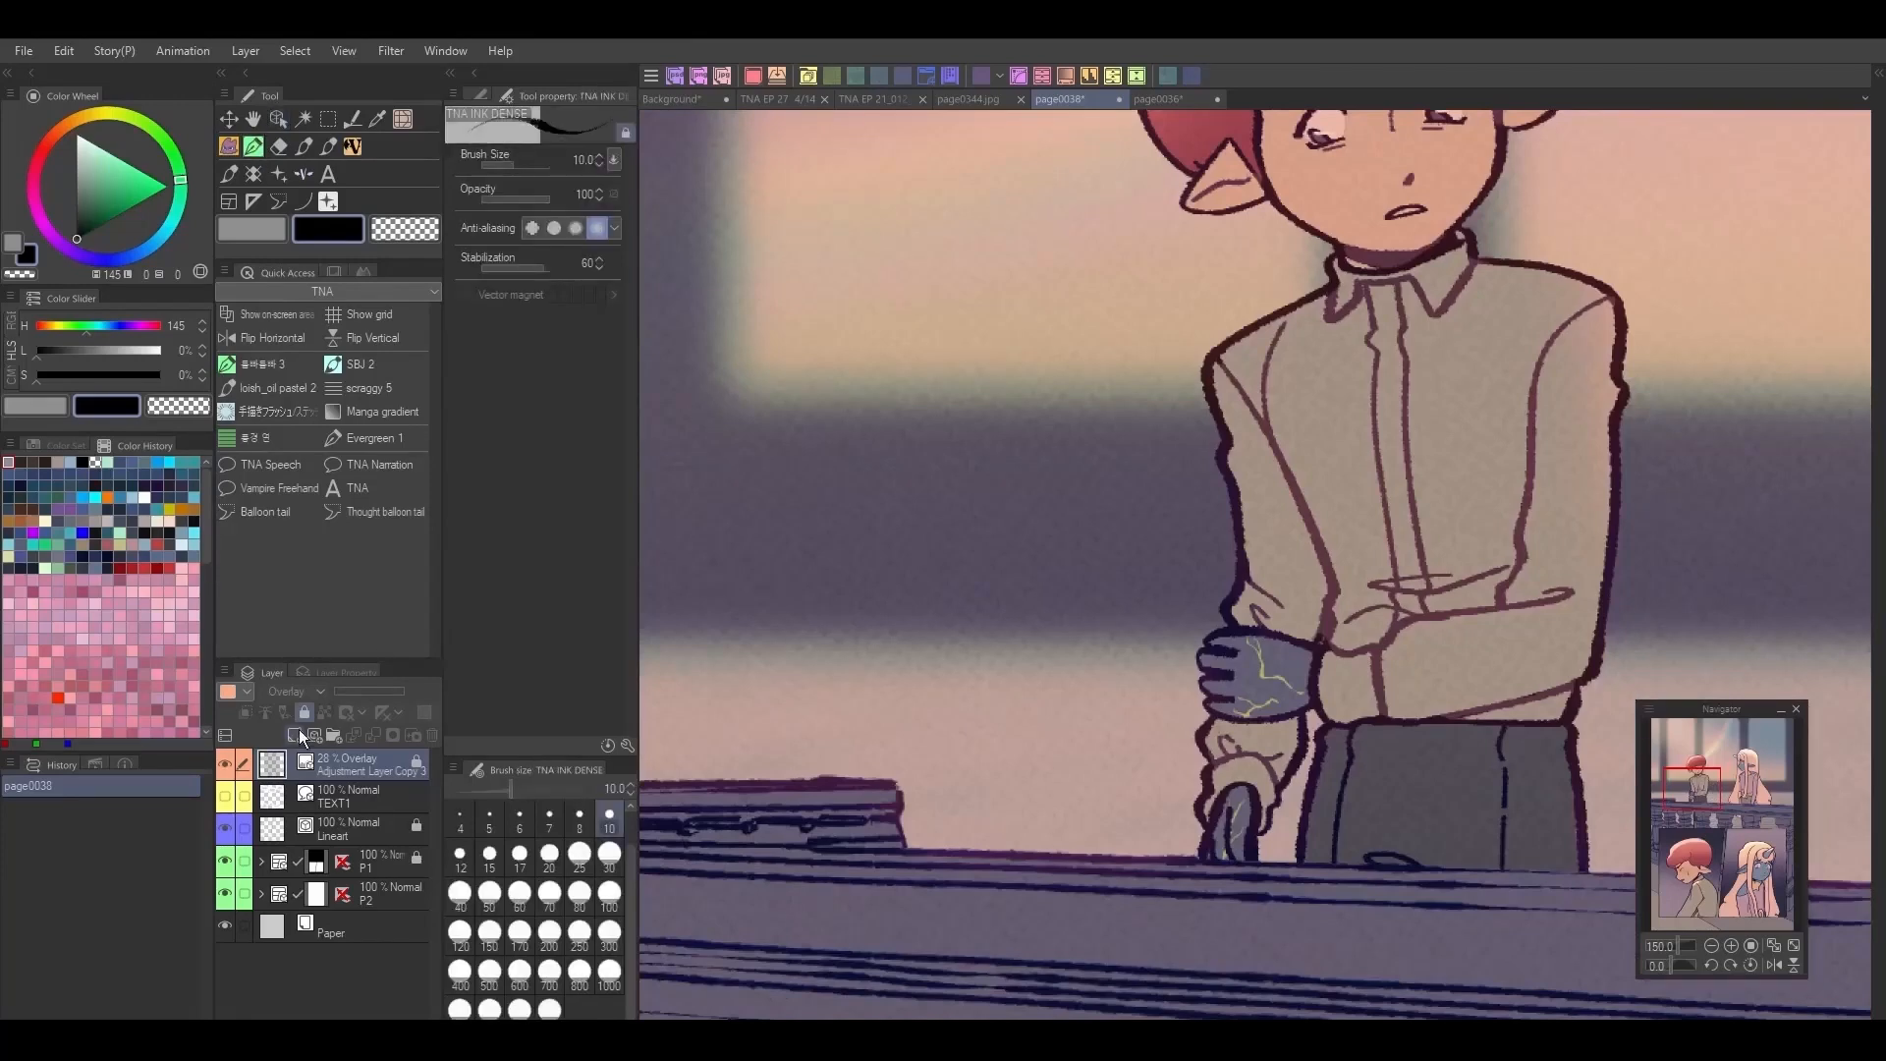
{"action": "left_click", "coordinate": [296, 735]}
Step: Draw diagonal test strokes beside the red-haired character's shoulder with the DatMK Deryli 15px pen
{"action": "left_click", "coordinate": [481, 93]}
{"action": "left_click", "coordinate": [604, 120]}
{"action": "scroll", "coordinate": [617, 242], "scroll_direction": "up", "scroll_amount": 1}
{"action": "left_click", "coordinate": [593, 248]}
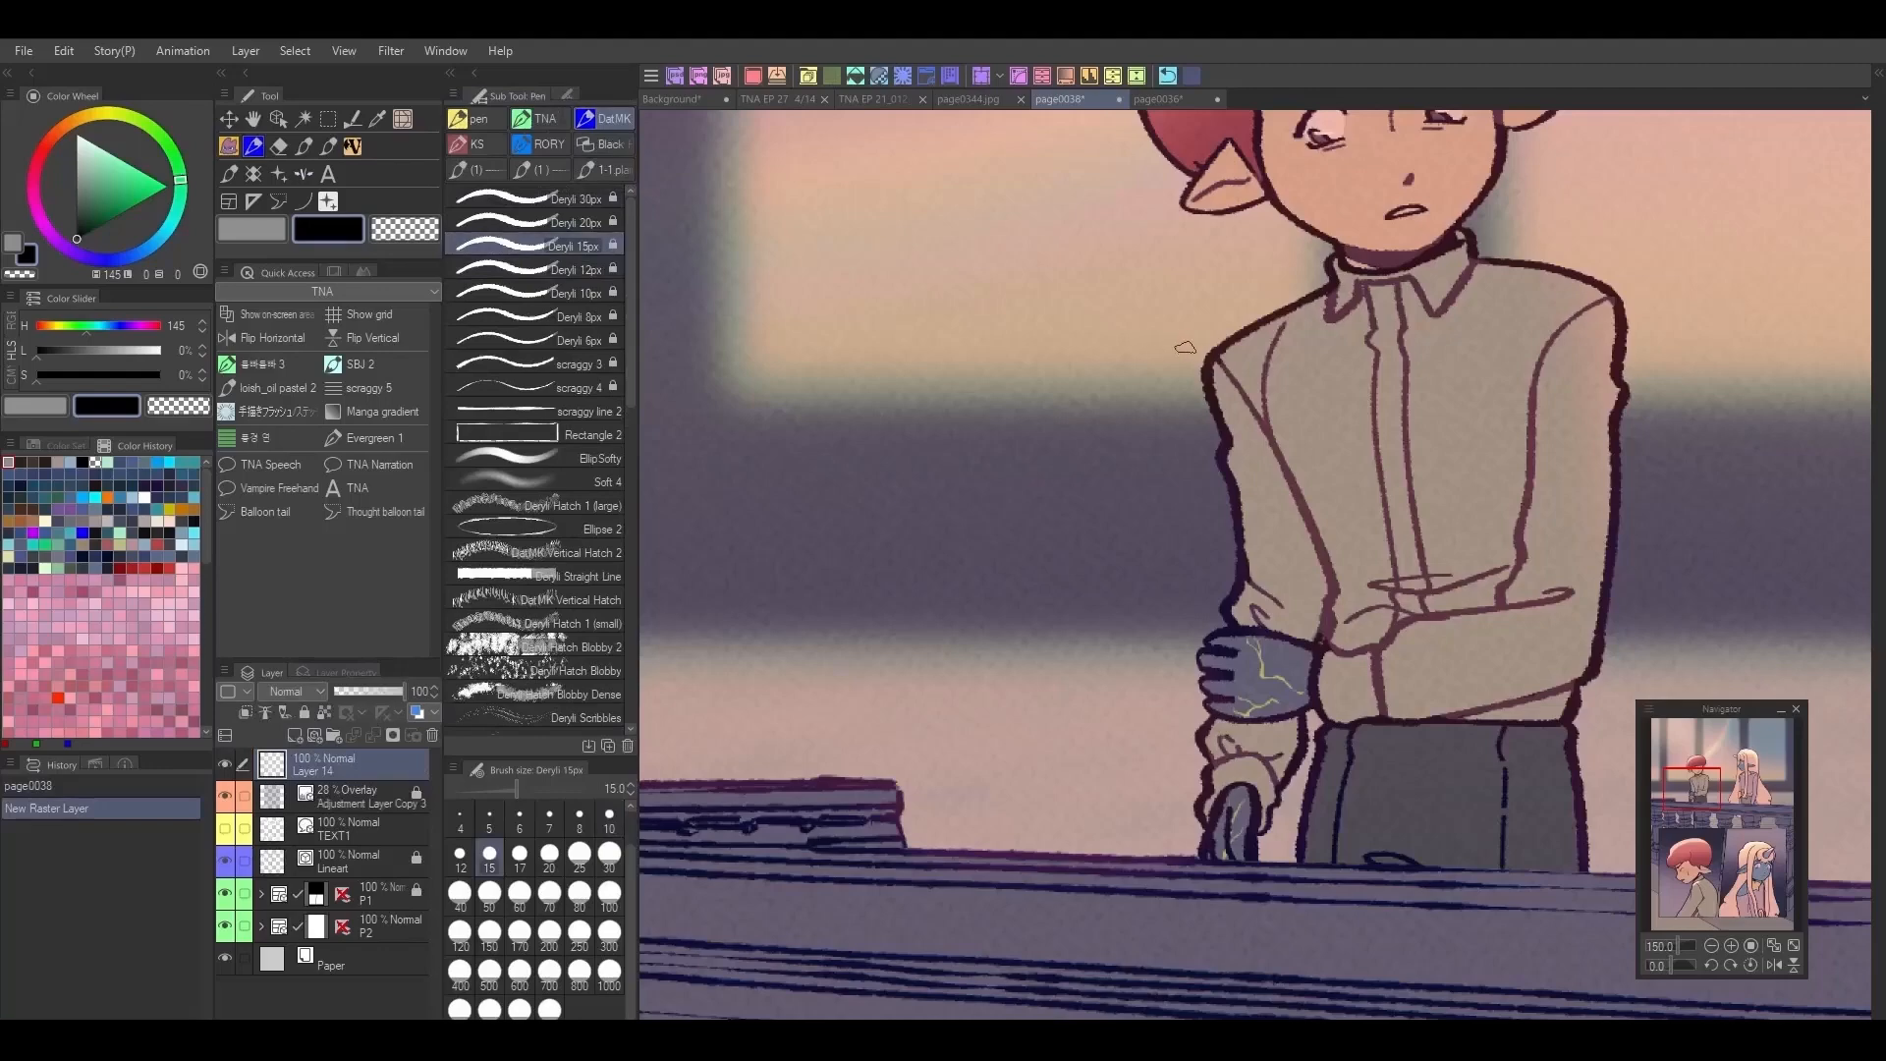
{"action": "left_click_drag", "start_coordinate": [1198, 361], "coordinate": [1016, 239]}
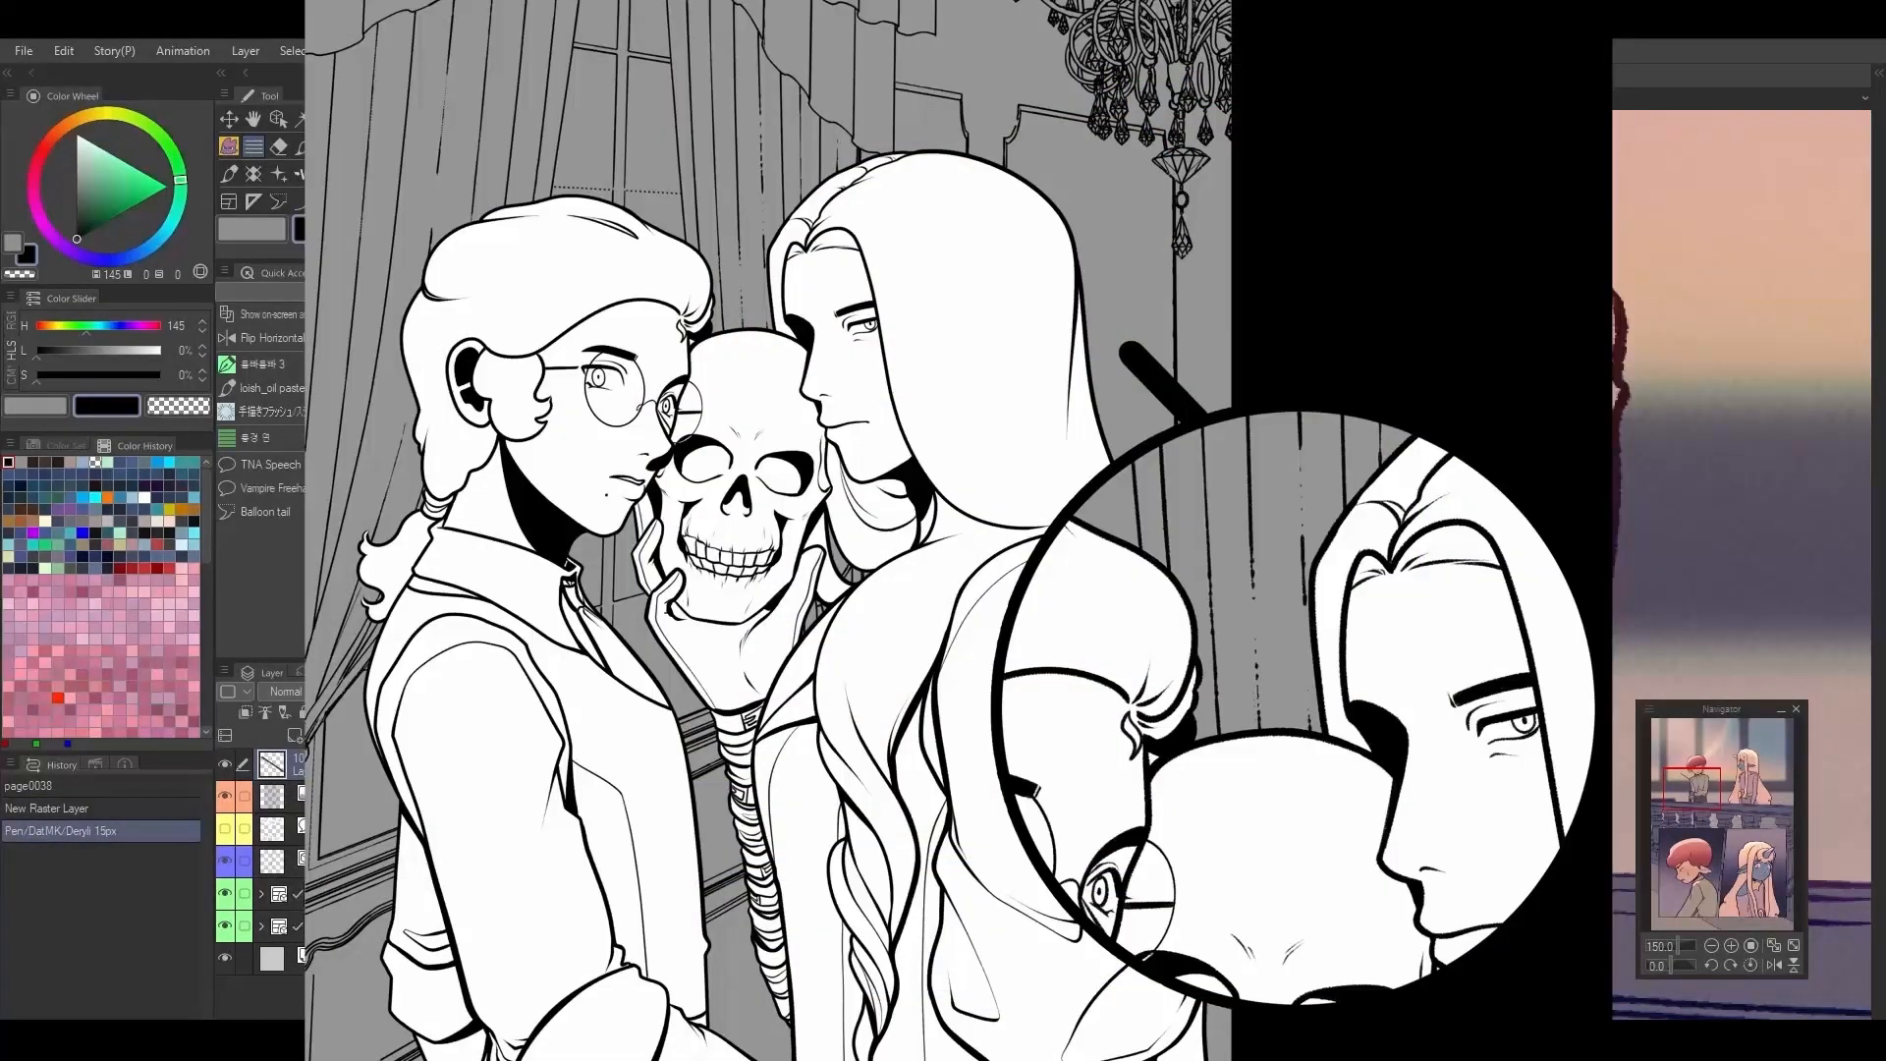
{"action": "left_click_drag", "start_coordinate": [1198, 393], "coordinate": [1016, 275]}
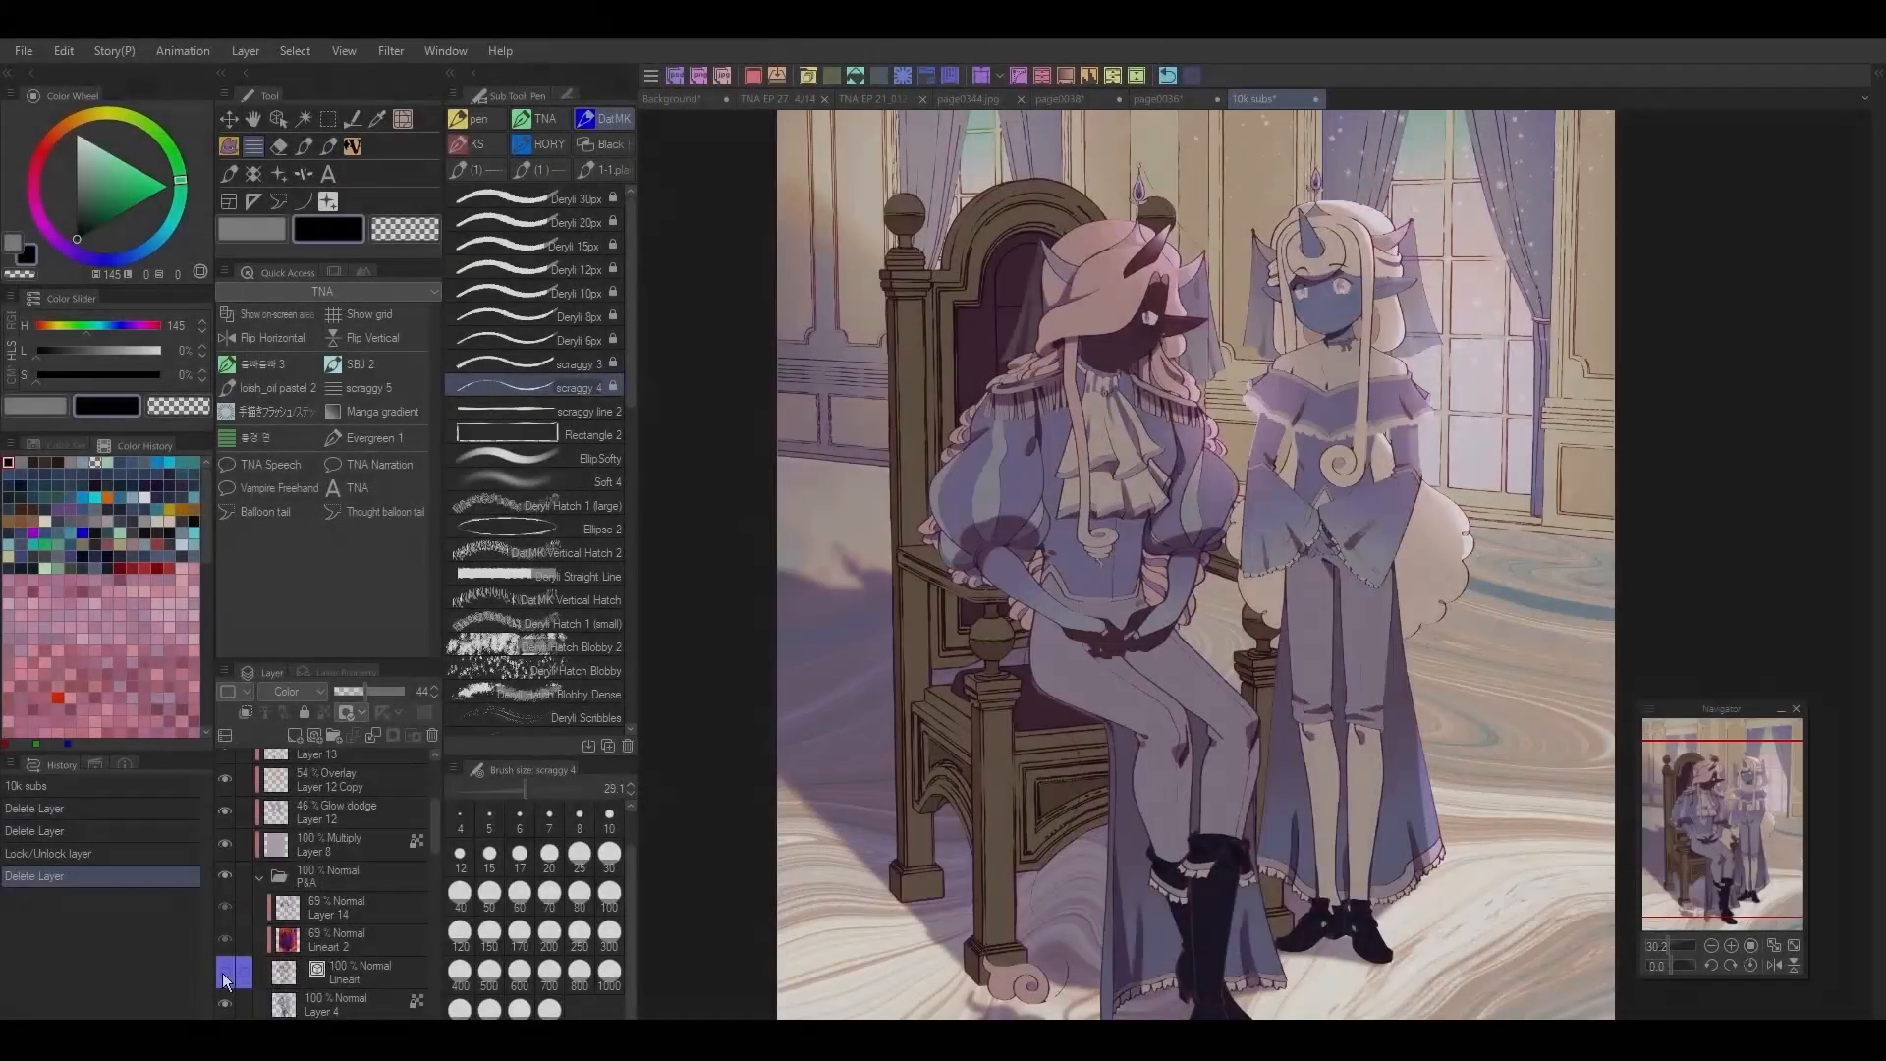
Step: Select the vector lines of the CHAIR folder's Lineart layer with the Object tool and set their brush size to 8
{"action": "left_click", "coordinate": [223, 973]}
{"action": "scroll", "coordinate": [1084, 632], "scroll_direction": "up", "scroll_amount": 2}
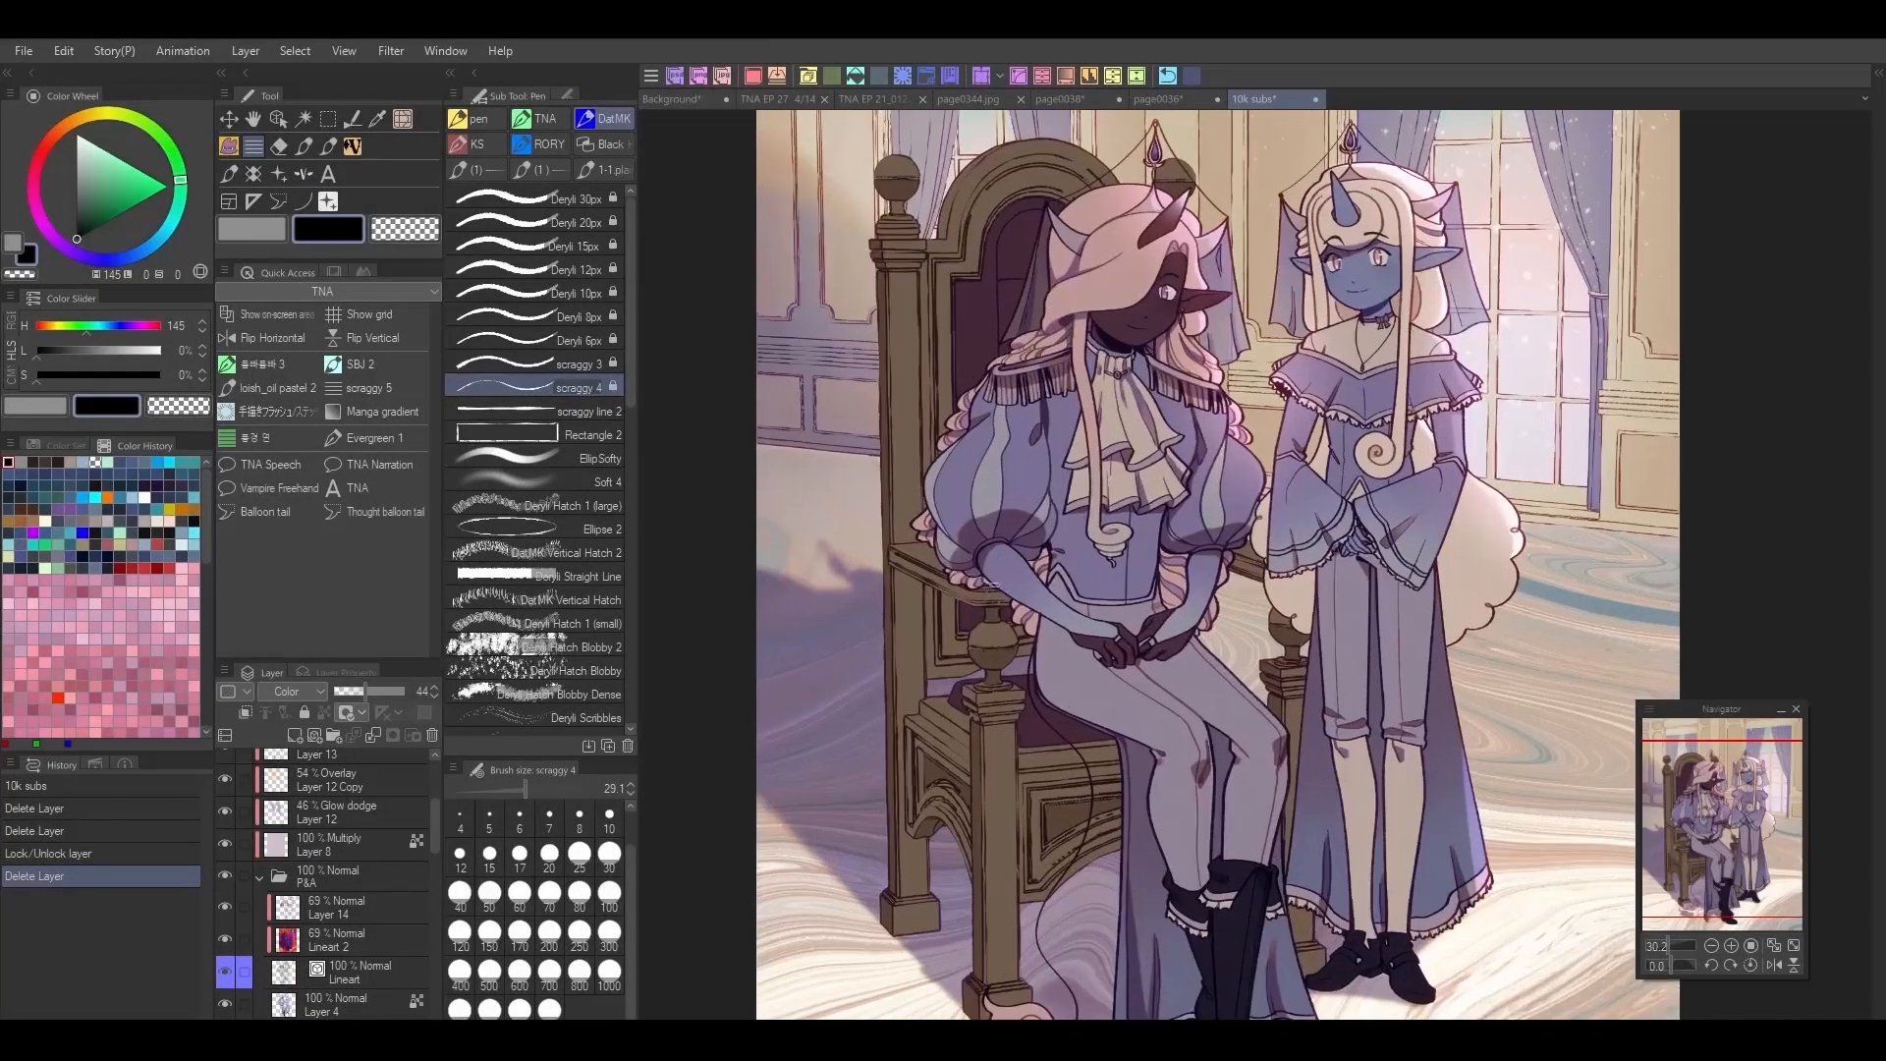
{"action": "scroll", "coordinate": [1084, 633], "scroll_direction": "up", "scroll_amount": 3}
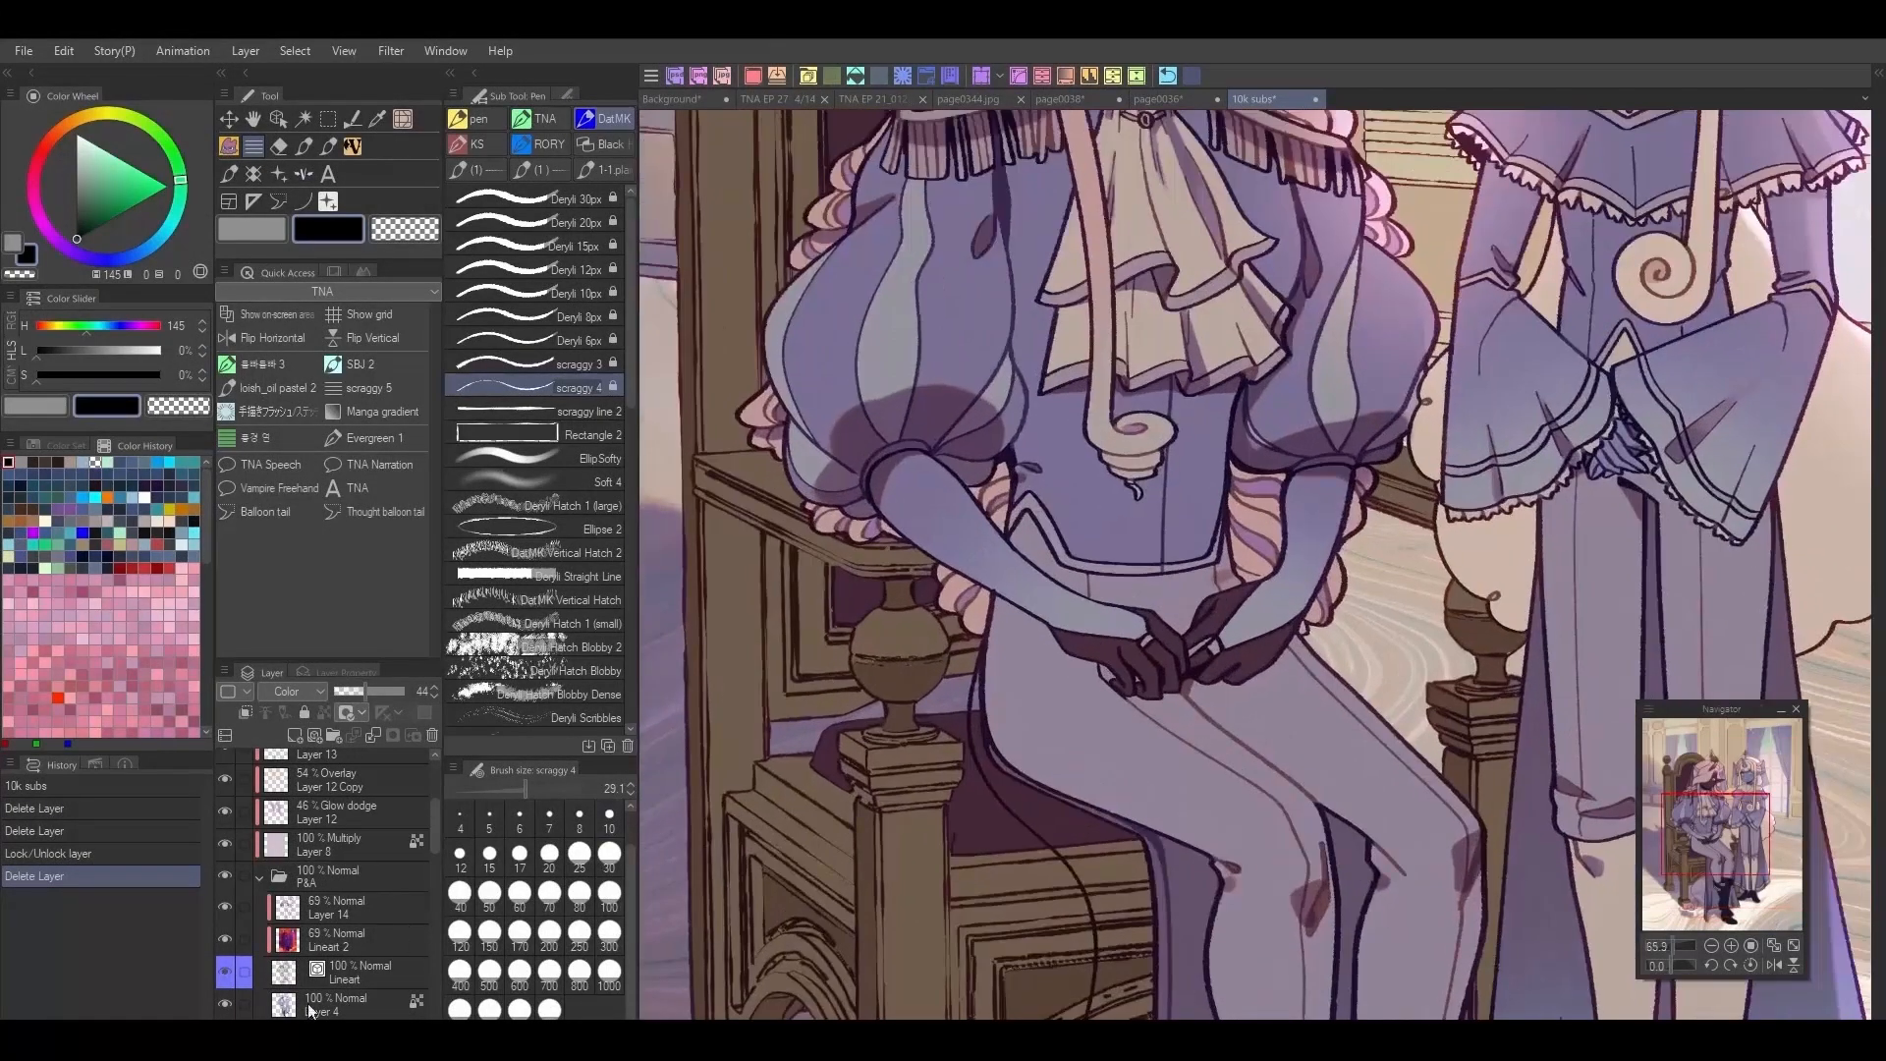
{"action": "scroll", "coordinate": [374, 949], "scroll_direction": "down", "scroll_amount": 2}
{"action": "scroll", "coordinate": [373, 949], "scroll_direction": "down", "scroll_amount": 3}
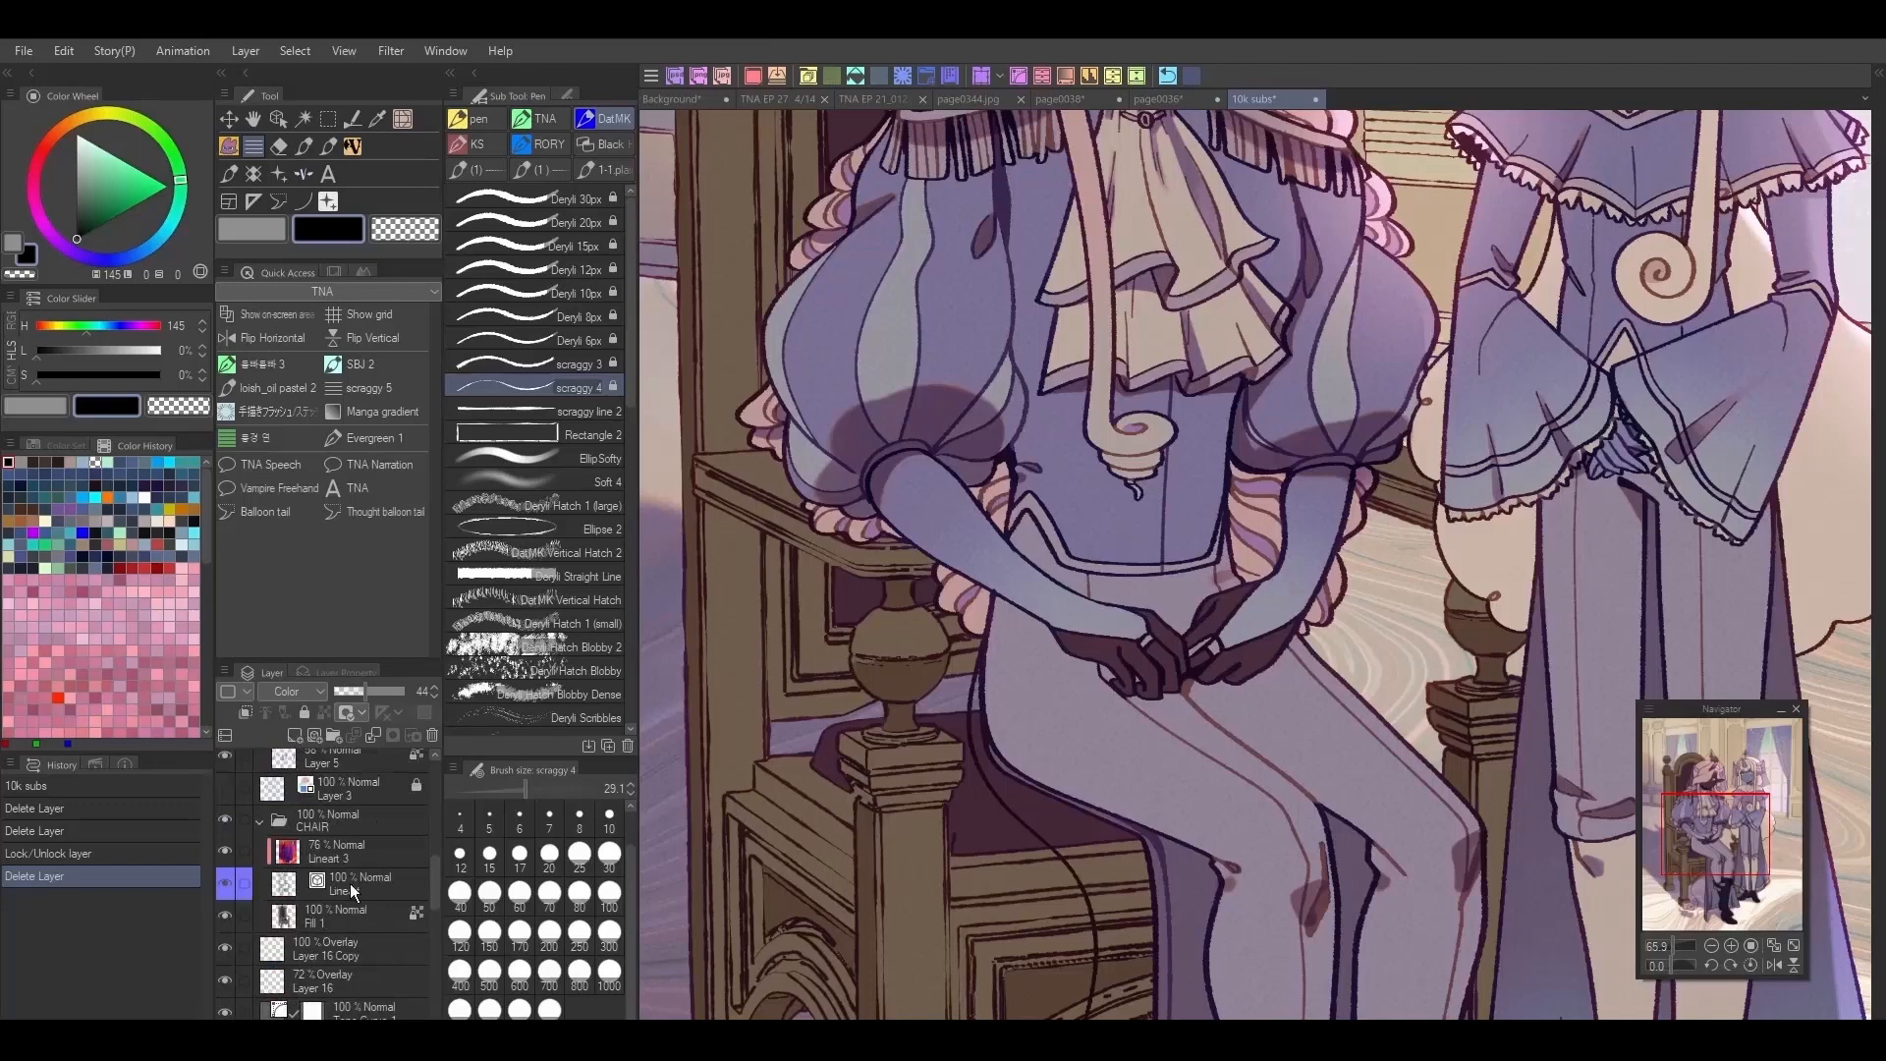
{"action": "left_click", "coordinate": [350, 882]}
{"action": "left_click", "coordinate": [280, 115]}
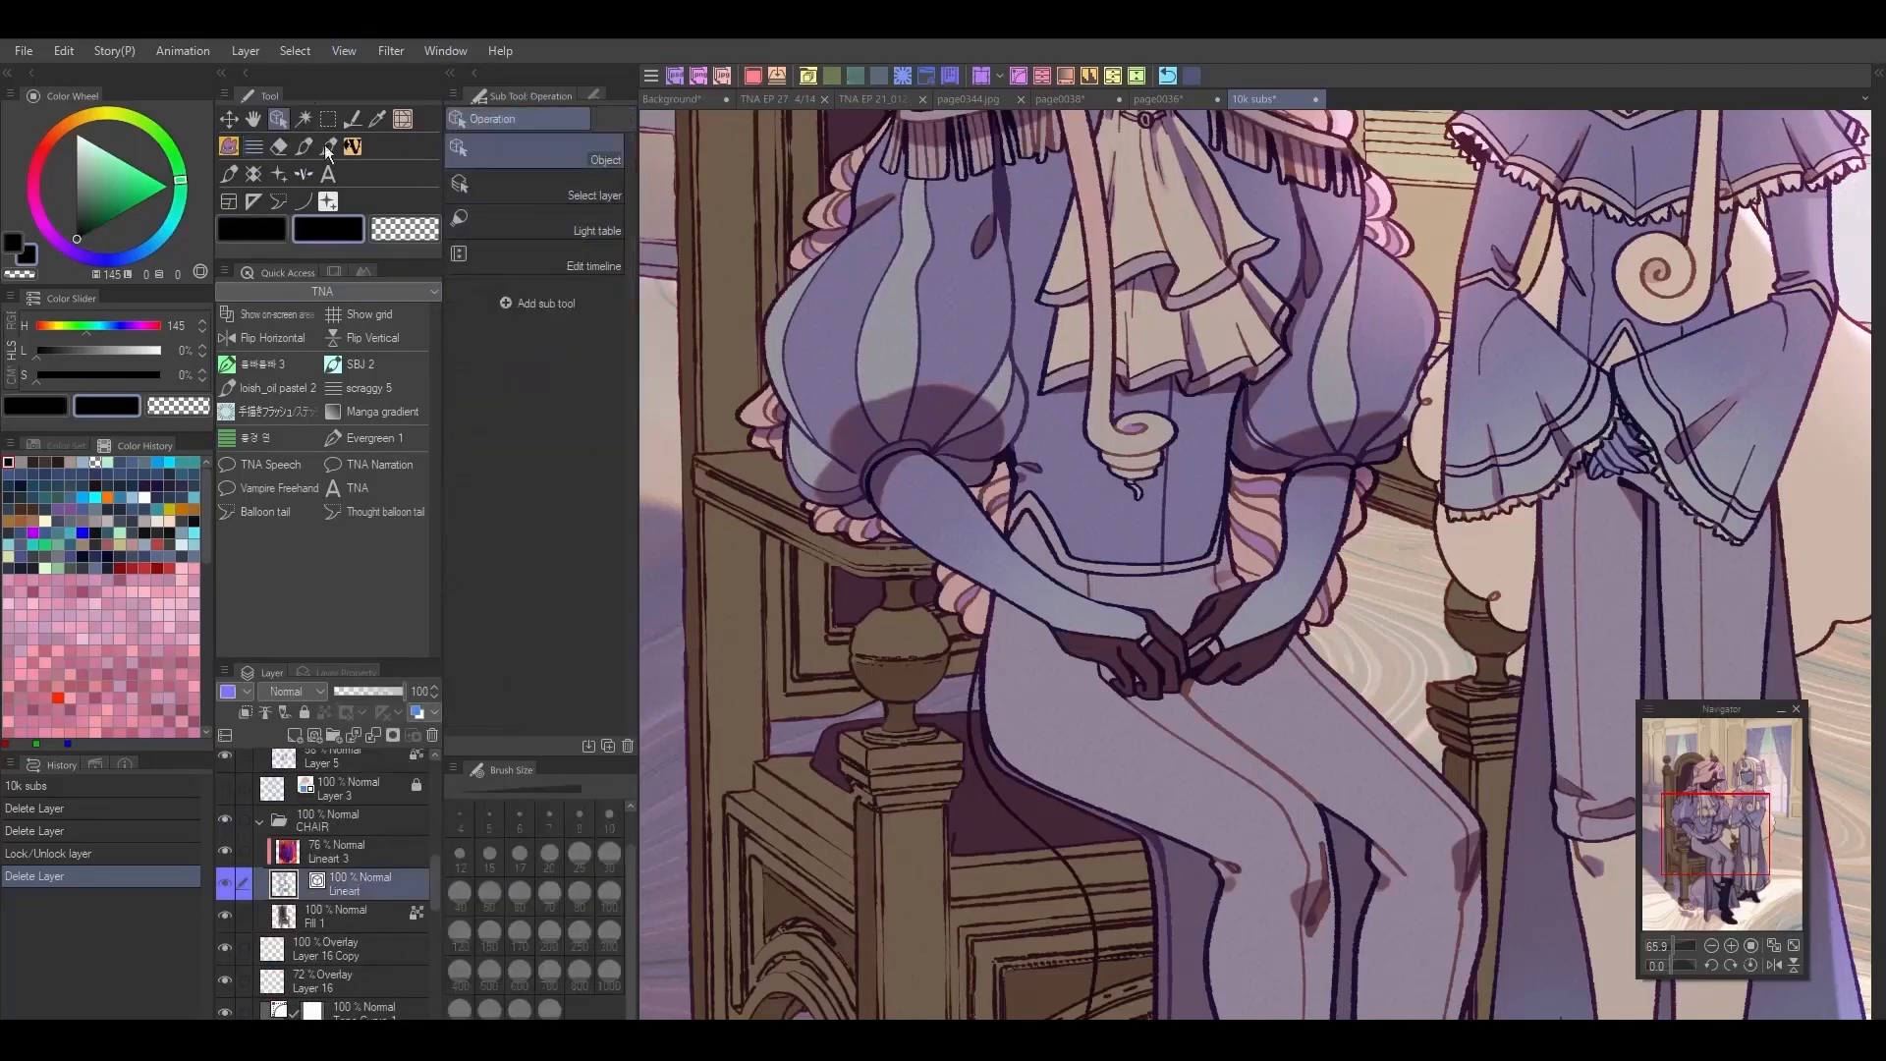
{"action": "left_click", "coordinate": [593, 95]}
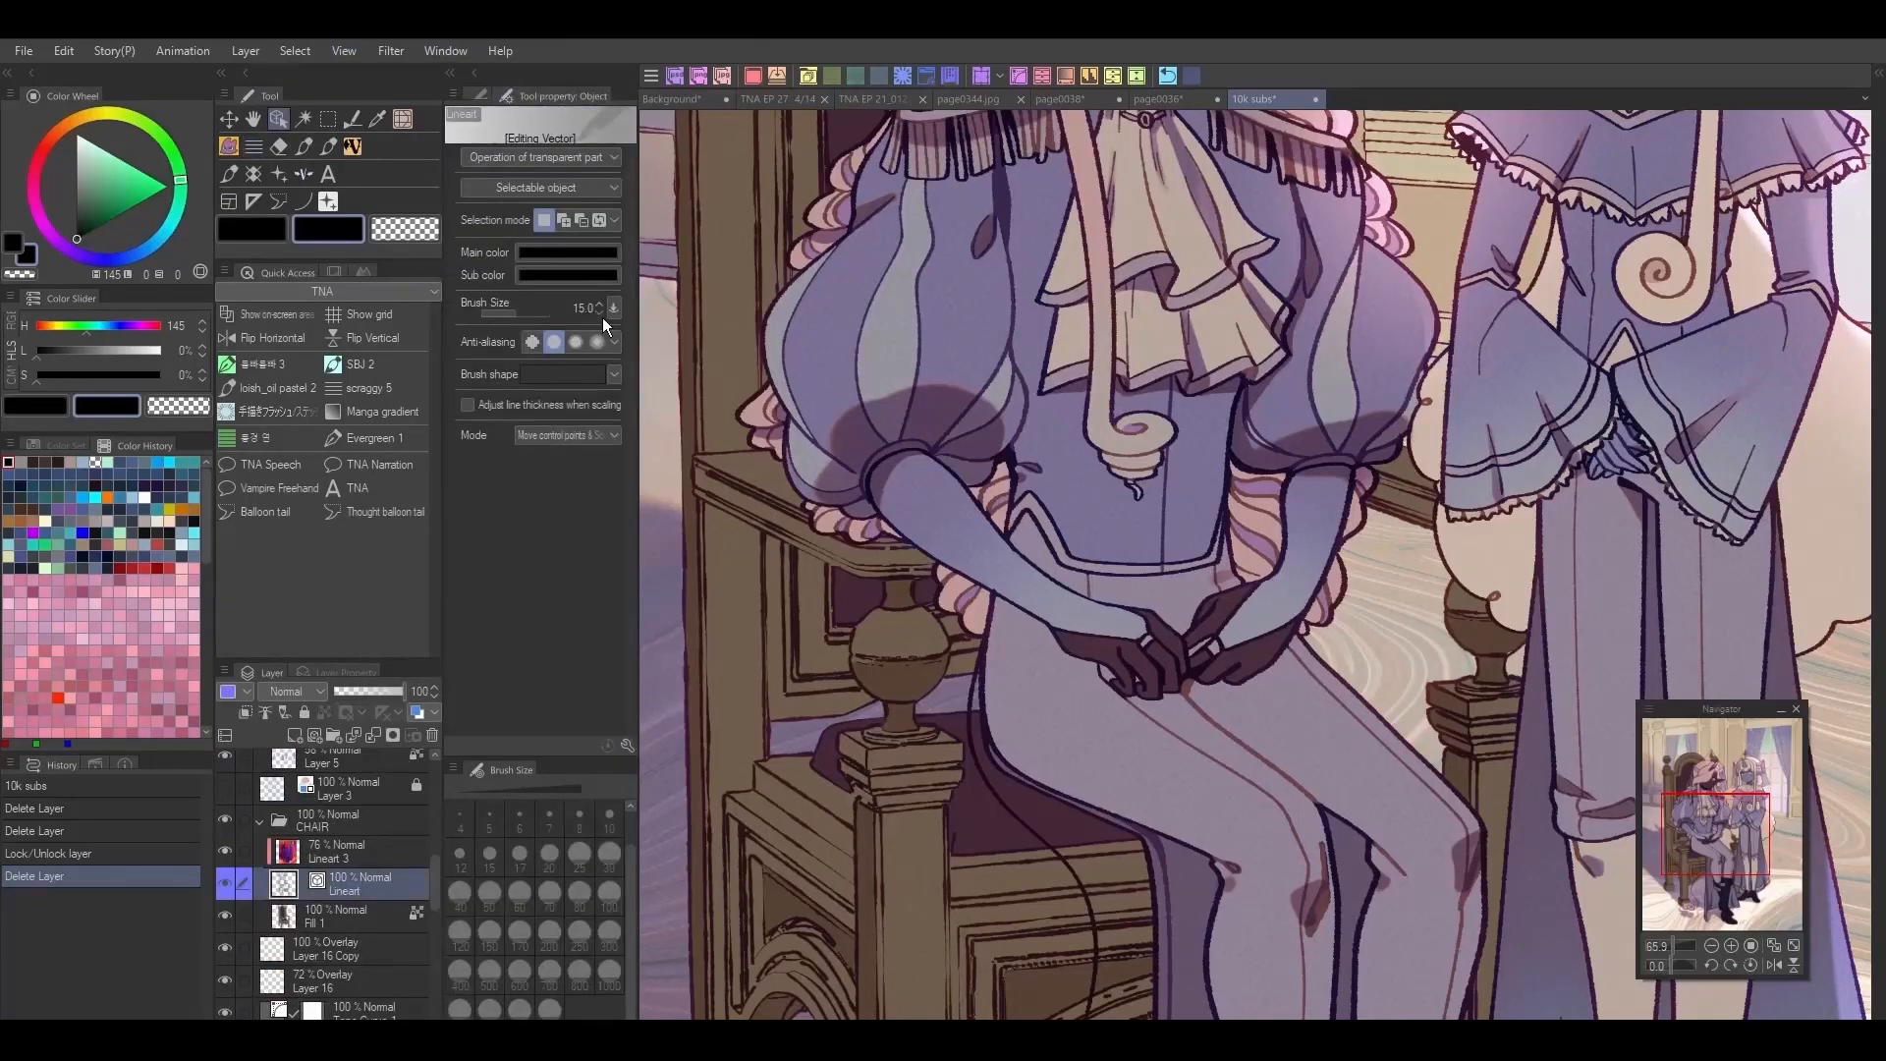
{"action": "key", "text": "bracketleft"}
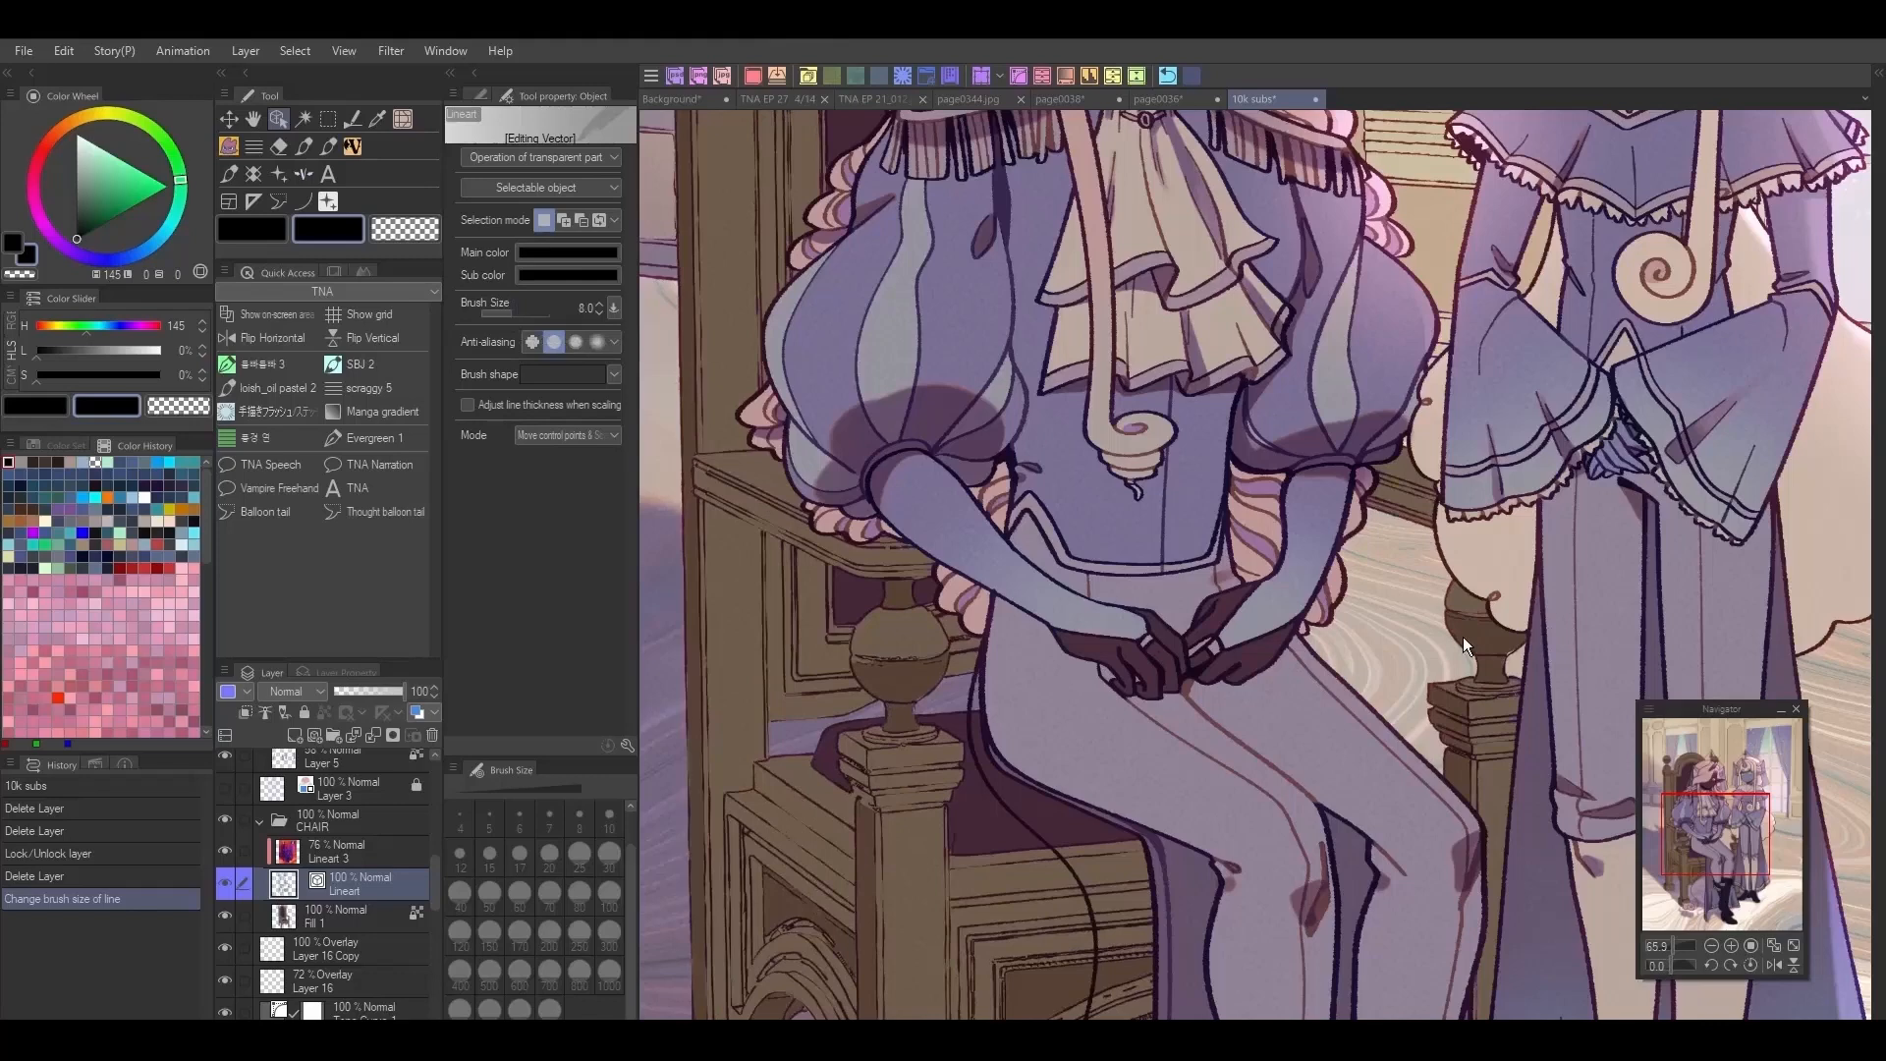
Step: Set the brush size of the chair's vector lines to 10
{"action": "scroll", "coordinate": [1464, 636], "scroll_direction": "down", "scroll_amount": 3}
{"action": "scroll", "coordinate": [1498, 727], "scroll_direction": "down", "scroll_amount": 1}
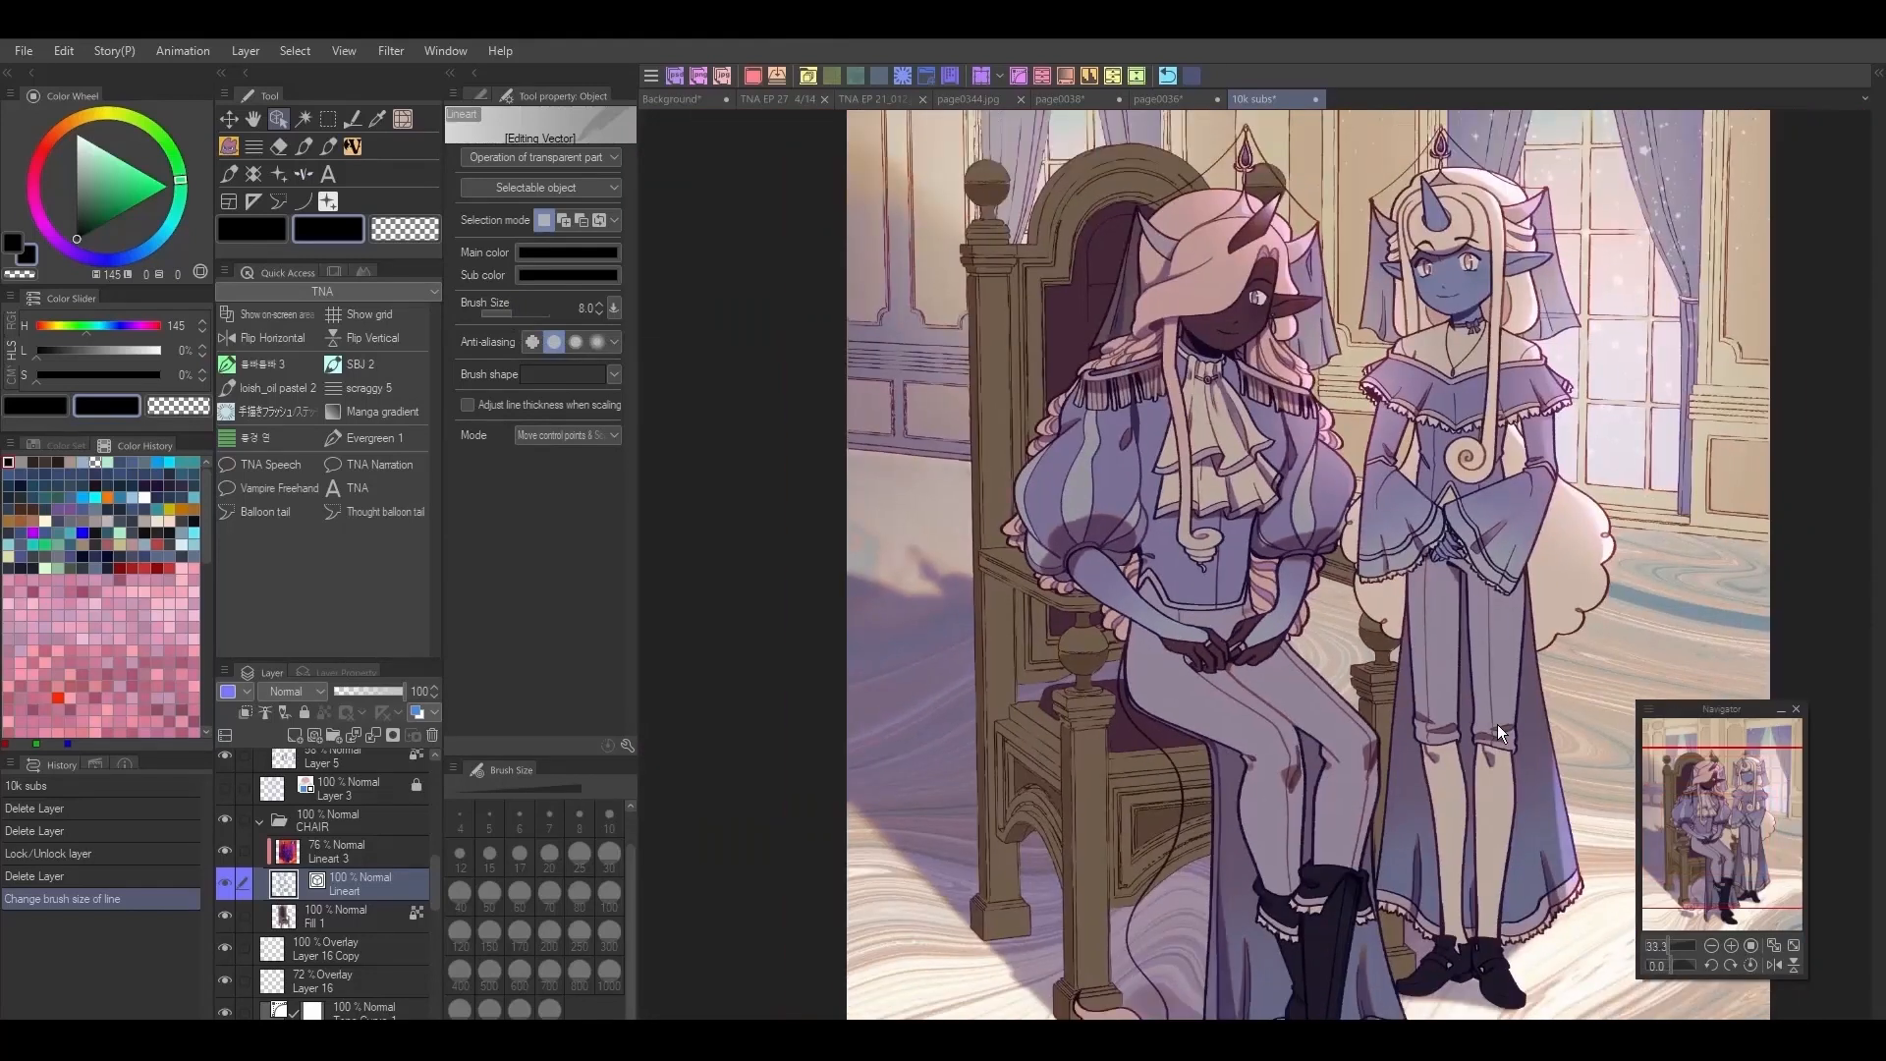
{"action": "left_click", "coordinate": [601, 307]}
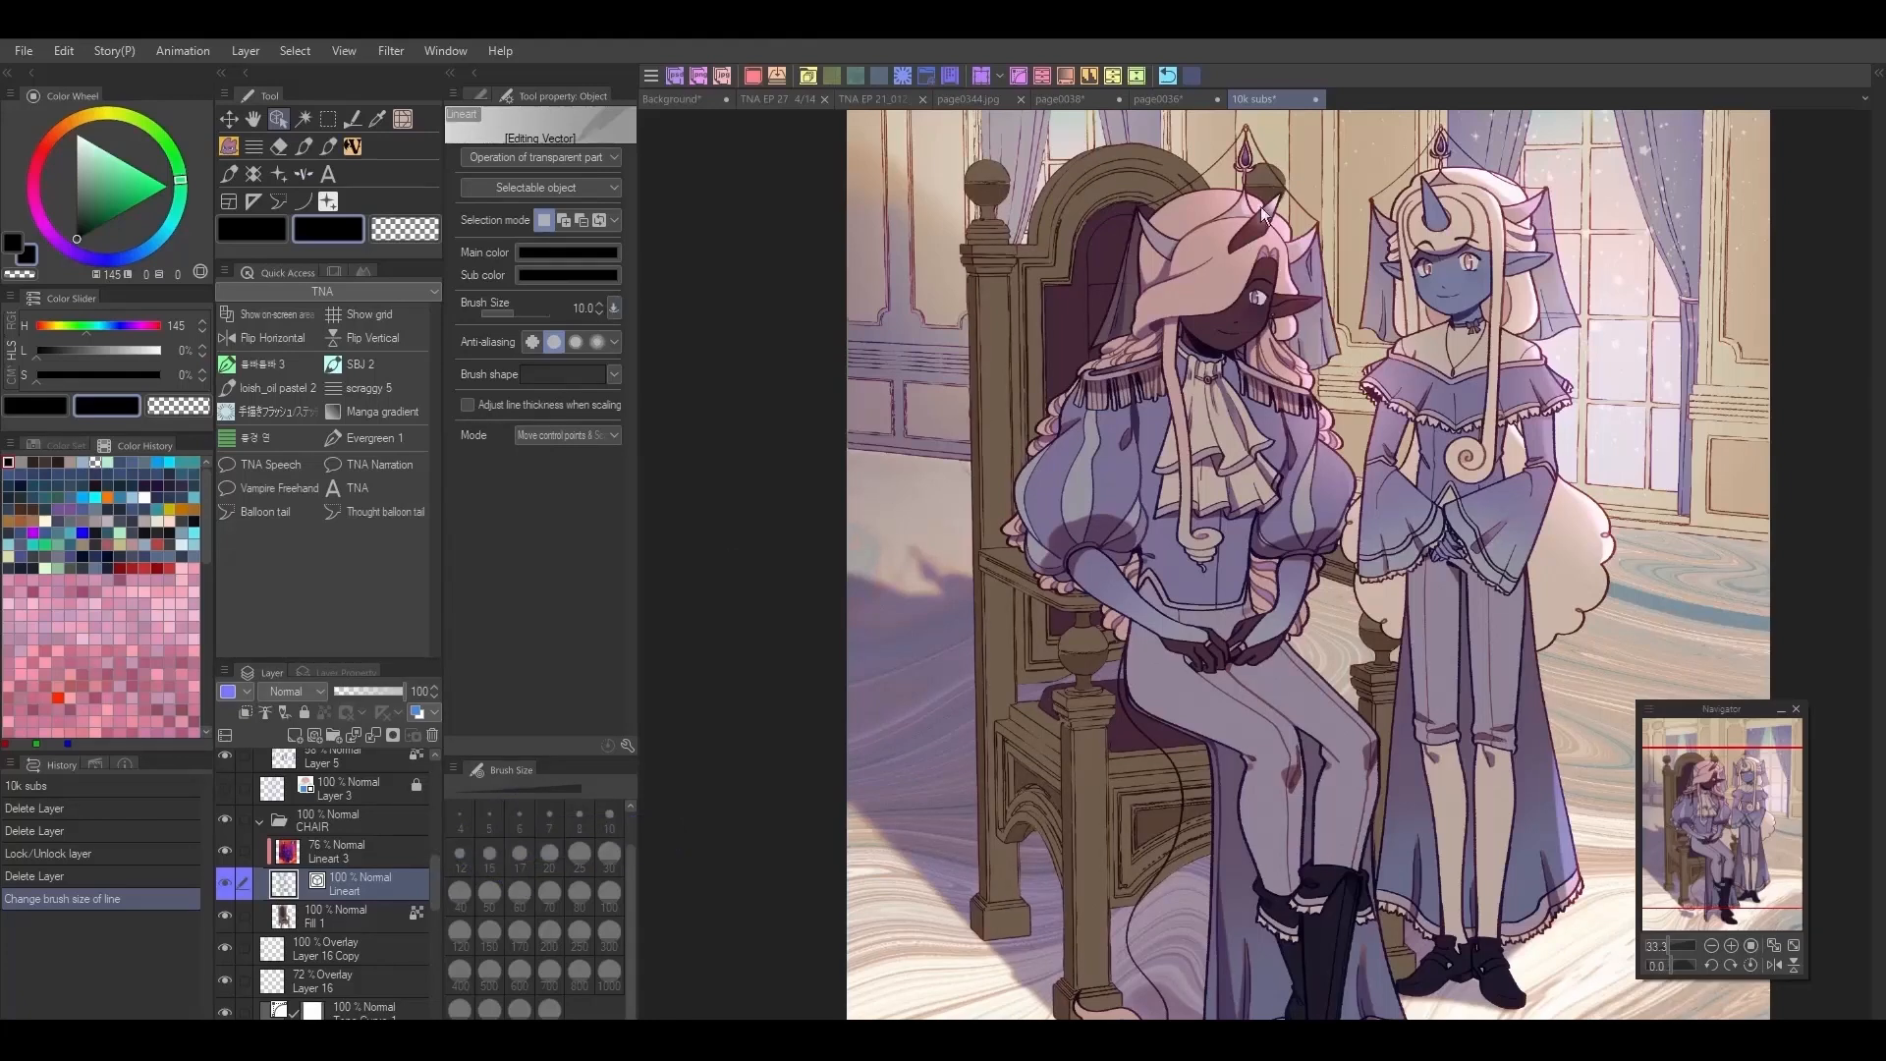
Step: Examine the lineart of the chair, the two characters and the background across the illustration, close up and at a distance
{"action": "left_click_drag", "start_coordinate": [1742, 803], "coordinate": [1754, 768]}
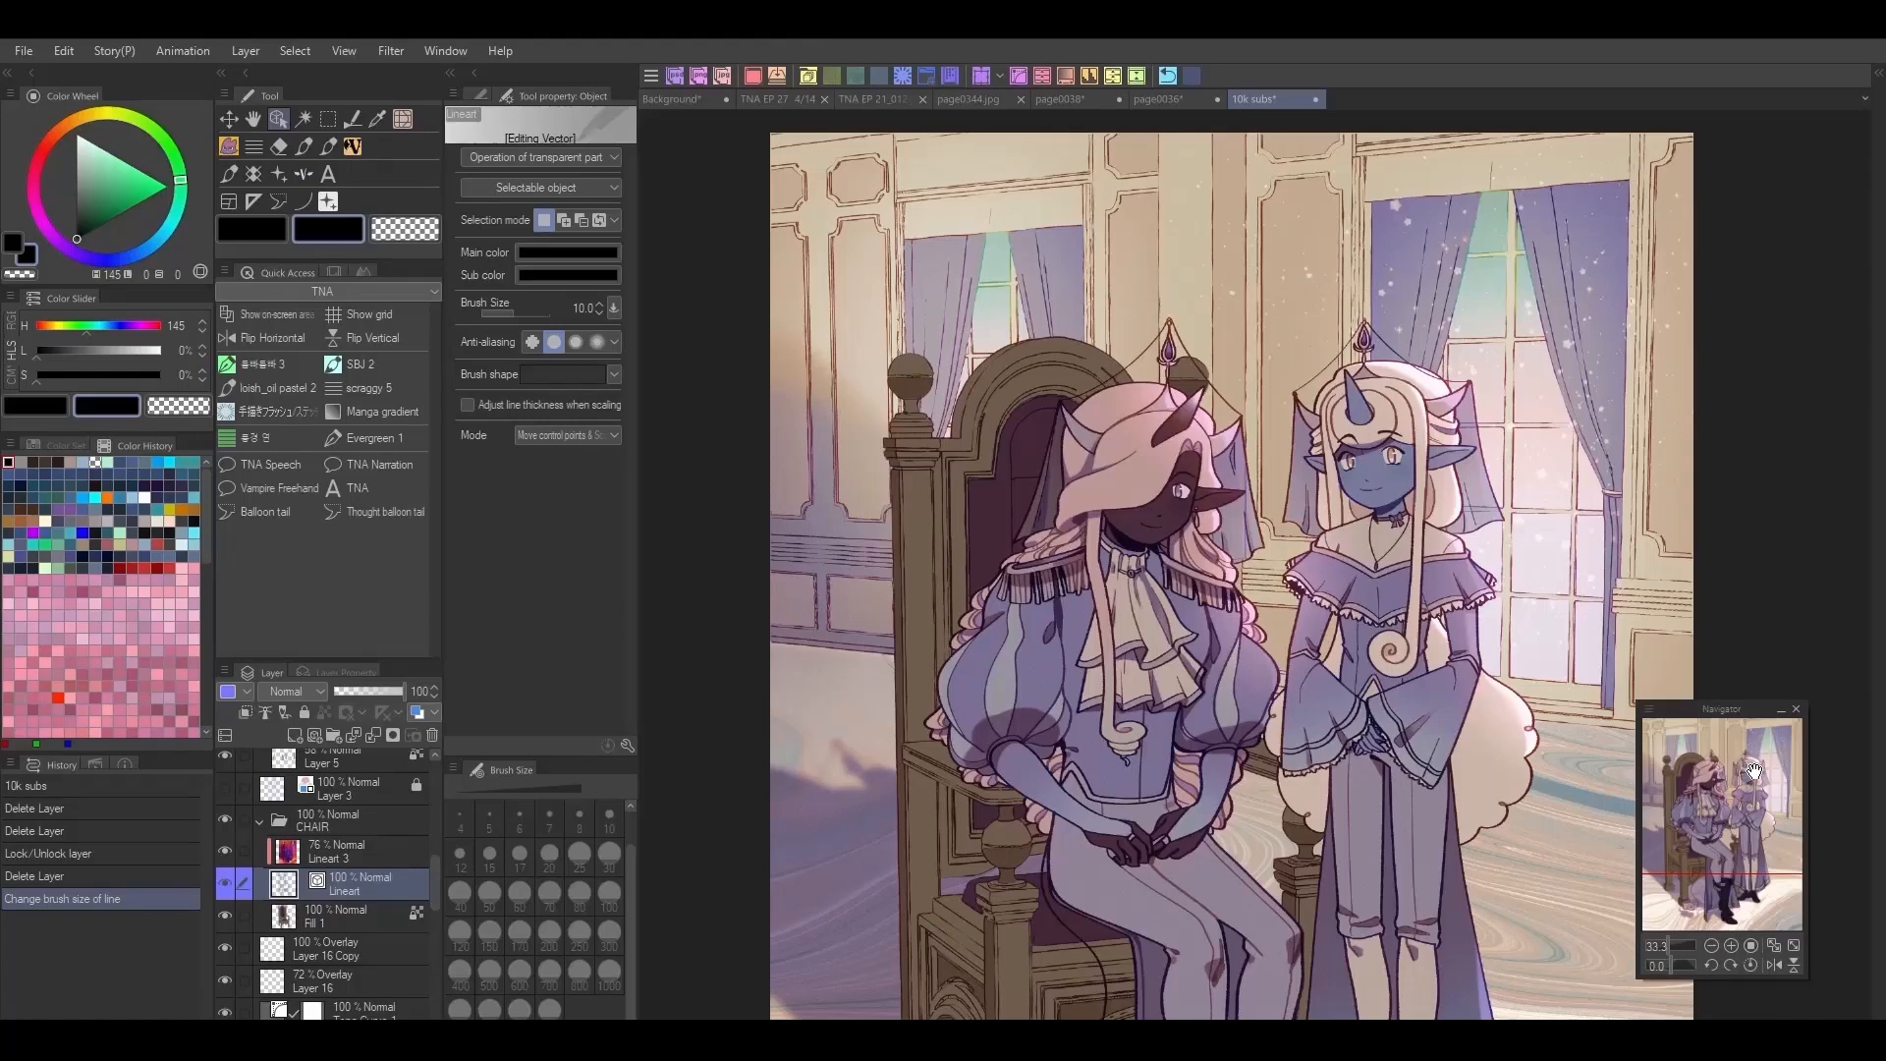
{"action": "scroll", "coordinate": [1554, 703], "scroll_direction": "up", "scroll_amount": 6}
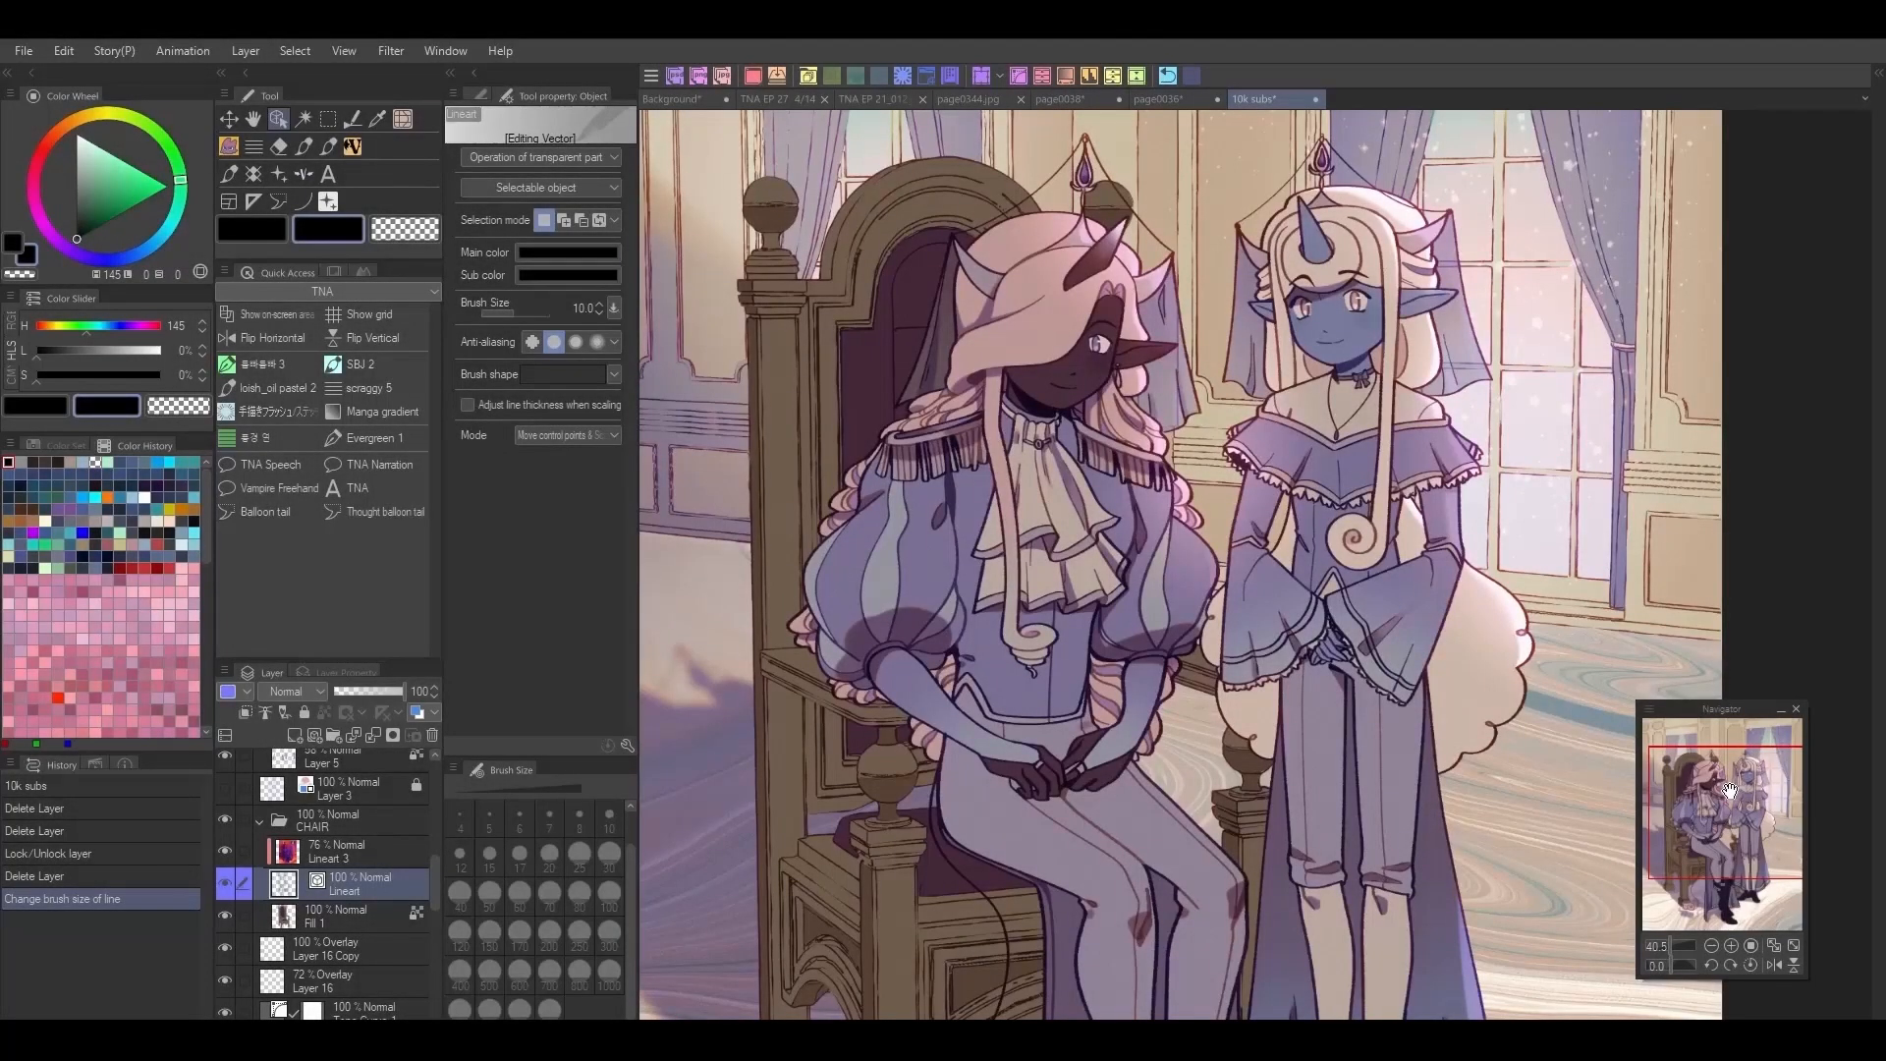
{"action": "scroll", "coordinate": [1678, 522], "scroll_direction": "up", "scroll_amount": 6}
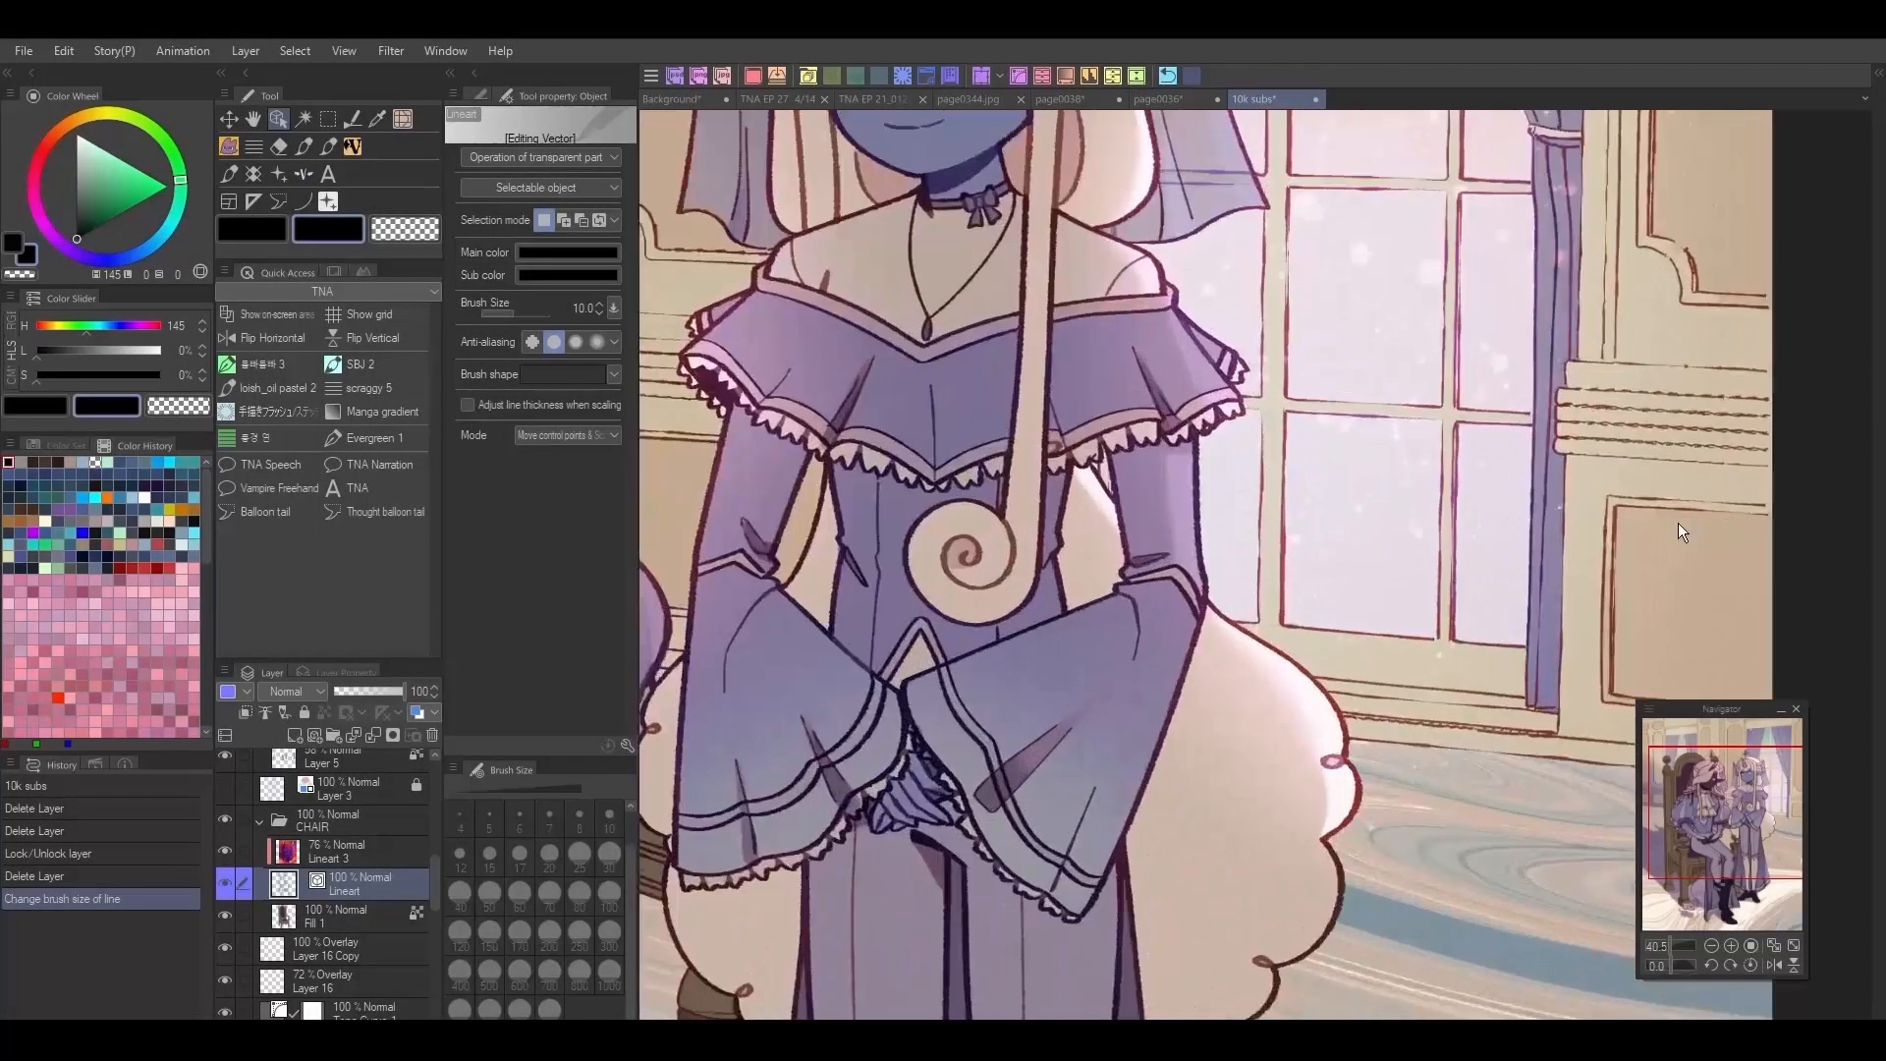
{"action": "scroll", "coordinate": [1536, 556], "scroll_direction": "down", "scroll_amount": 5}
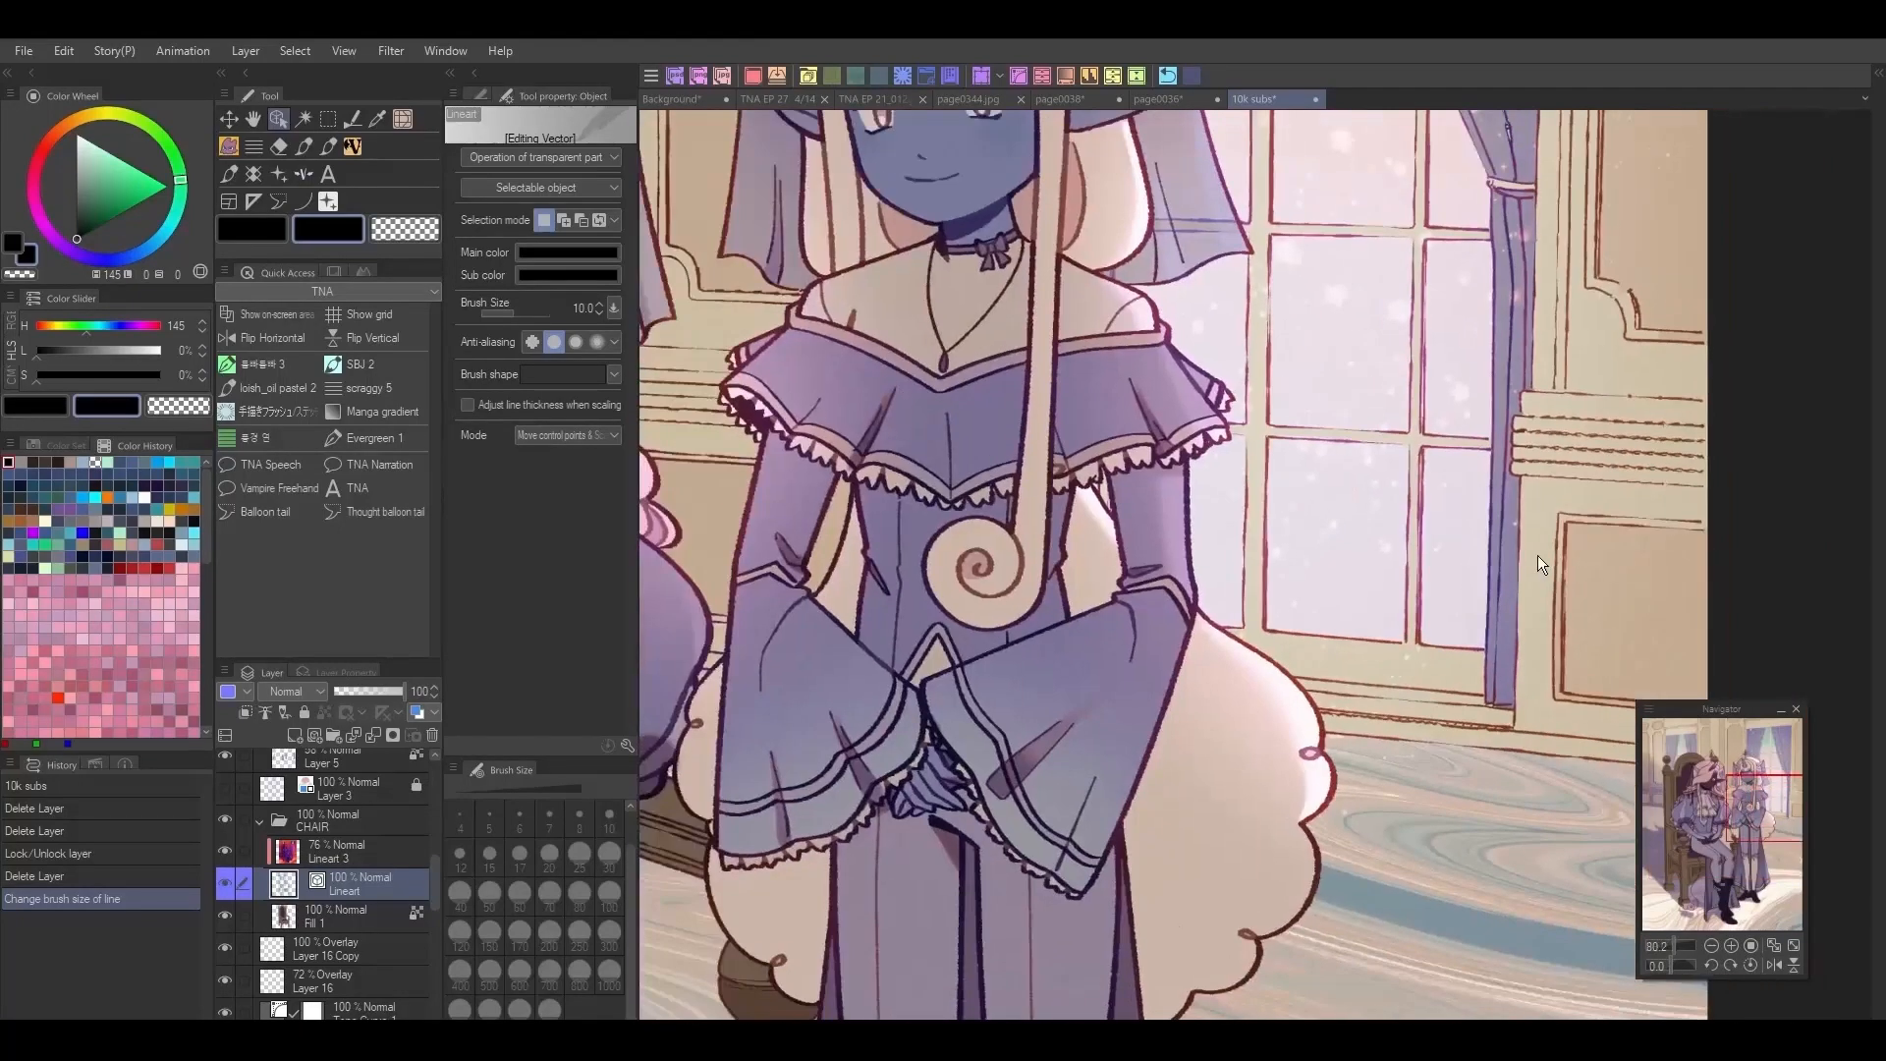
{"action": "scroll", "coordinate": [1538, 557], "scroll_direction": "down", "scroll_amount": 2}
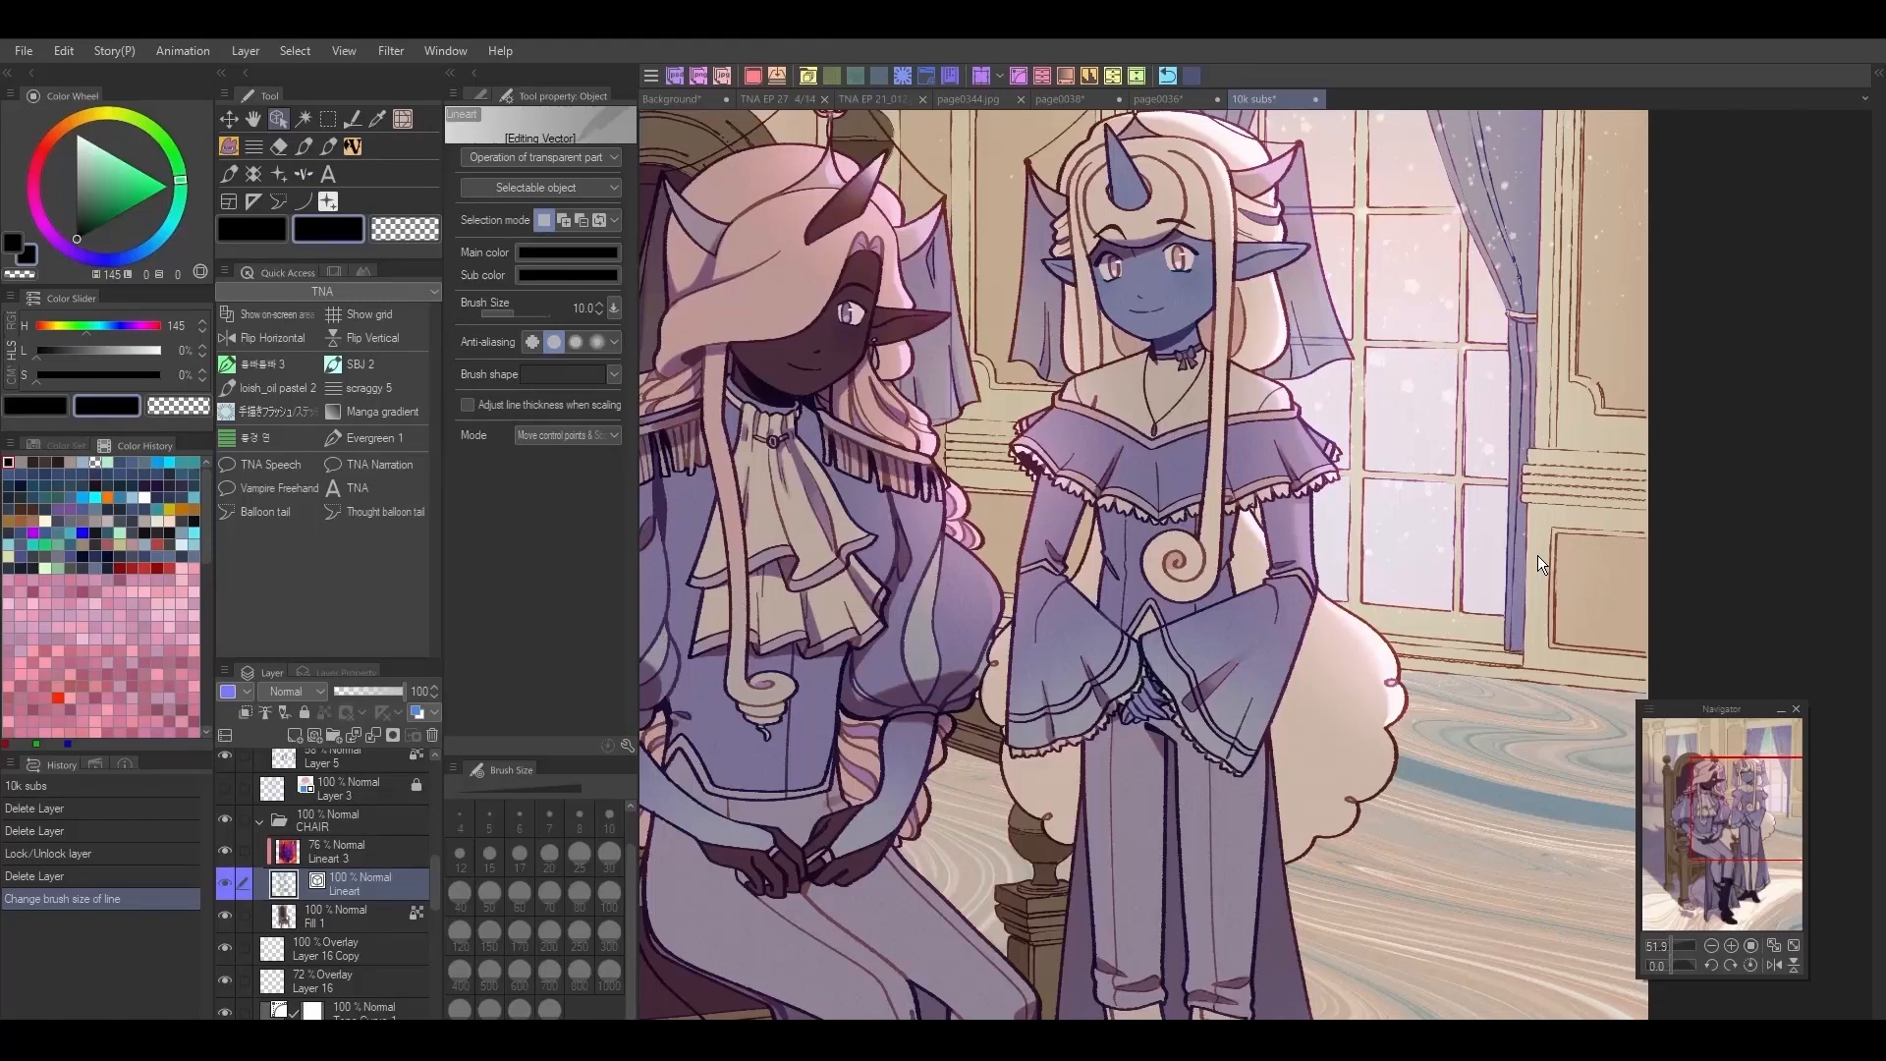
{"action": "left_click_drag", "start_coordinate": [1730, 818], "coordinate": [1719, 804]}
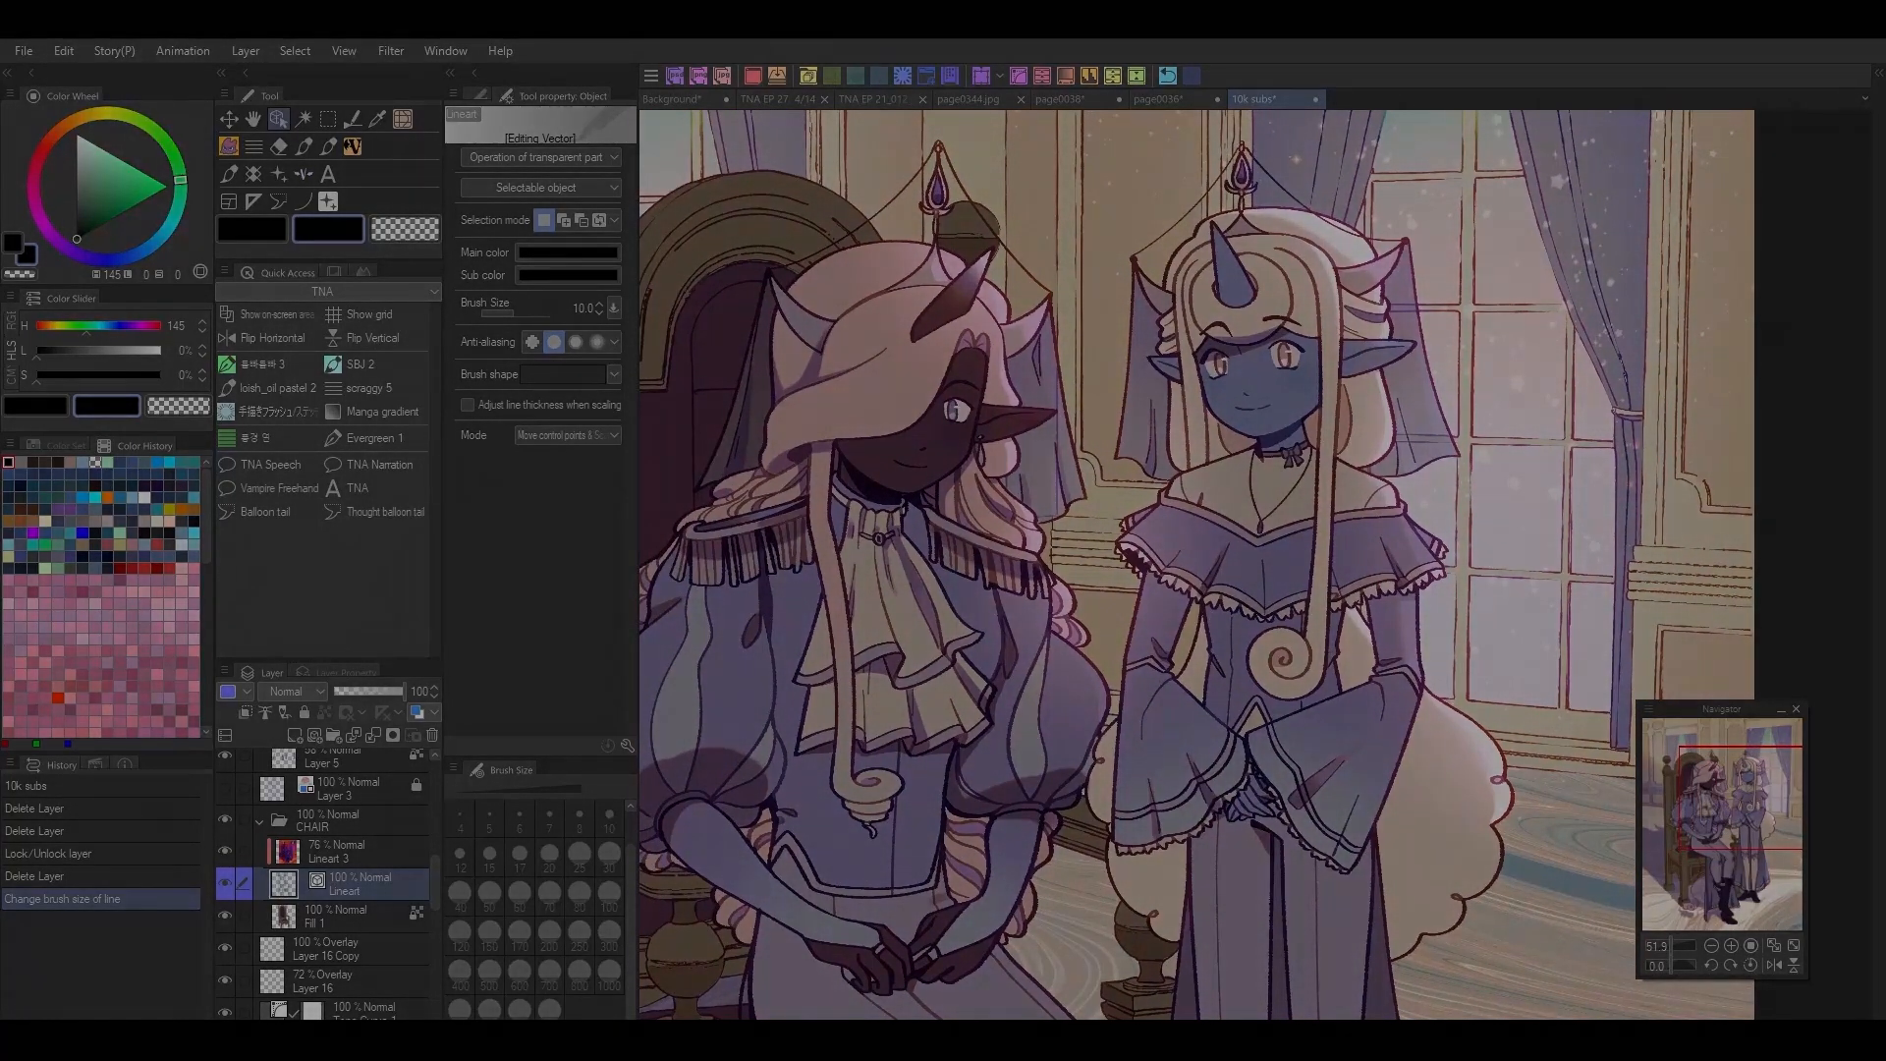